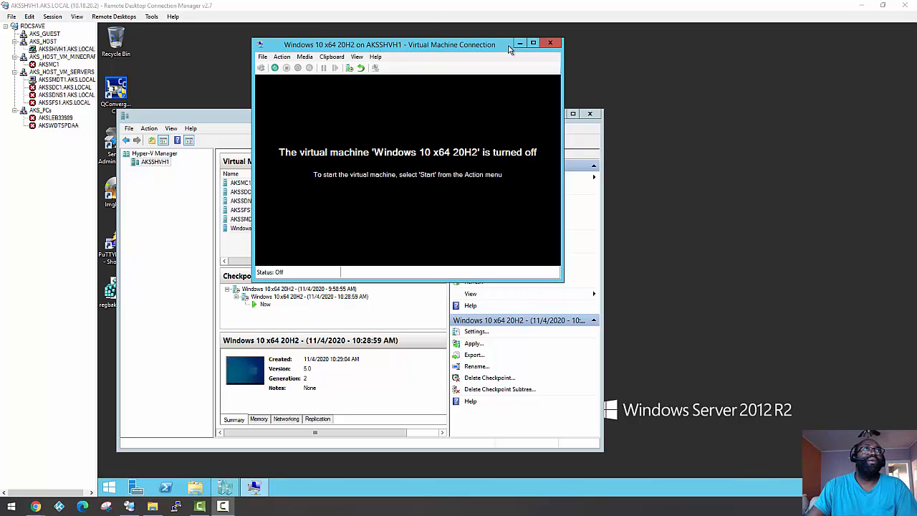
# Close the virtual machine connection window and open the settings of the Windows 10 x64 20H2 virtual machine.
pyautogui.click(550, 42)
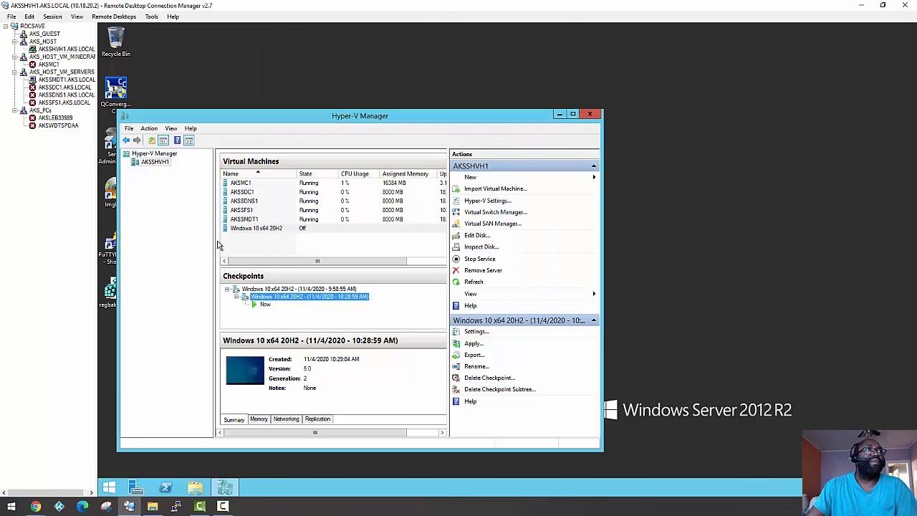
pyautogui.click(241, 230)
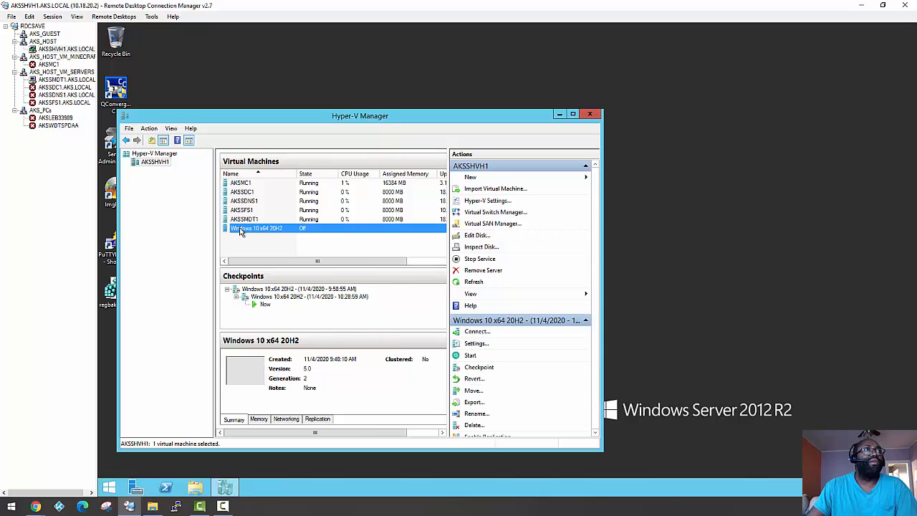
pyautogui.rightClick(241, 230)
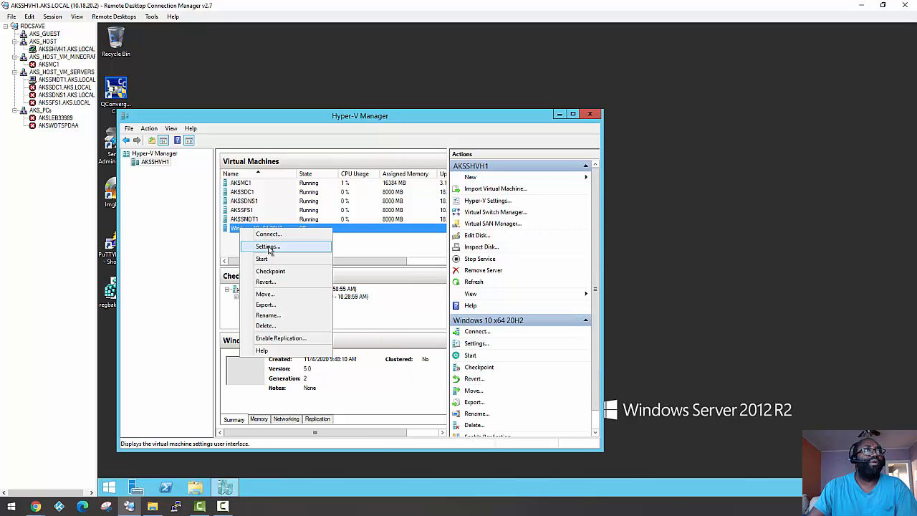
pyautogui.click(267, 247)
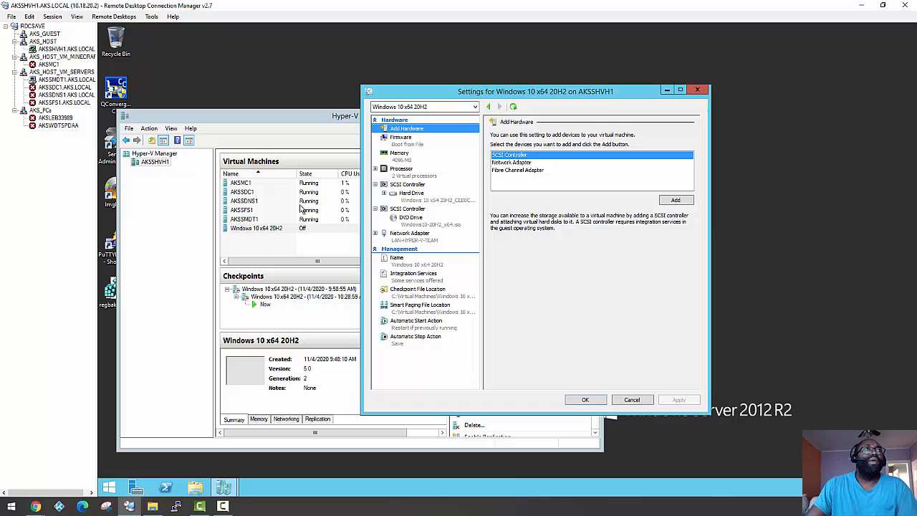
# Attach the WinPE_amd64 image from the C:\ISO folder to the virtual machine's DVD drive.
pyautogui.click(403, 221)
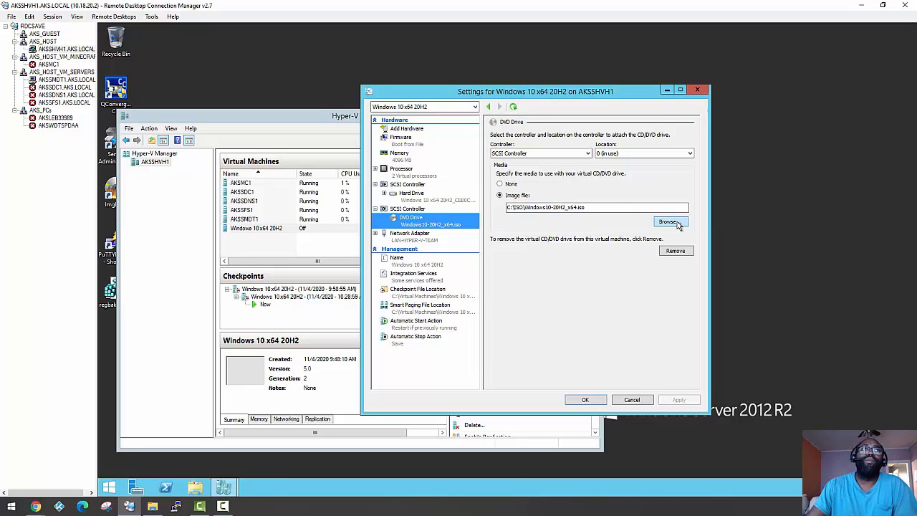
pyautogui.click(669, 221)
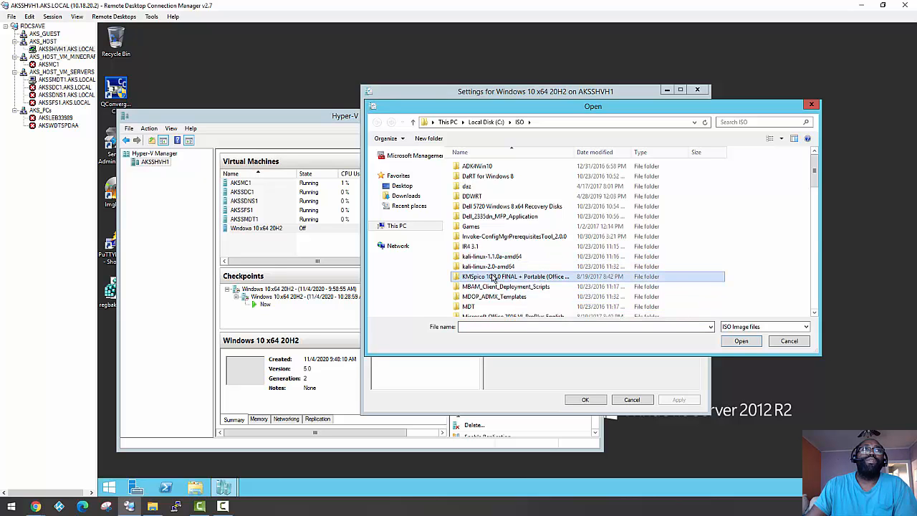
pyautogui.scroll(-9, 492, 284)
pyautogui.scroll(-10, 493, 284)
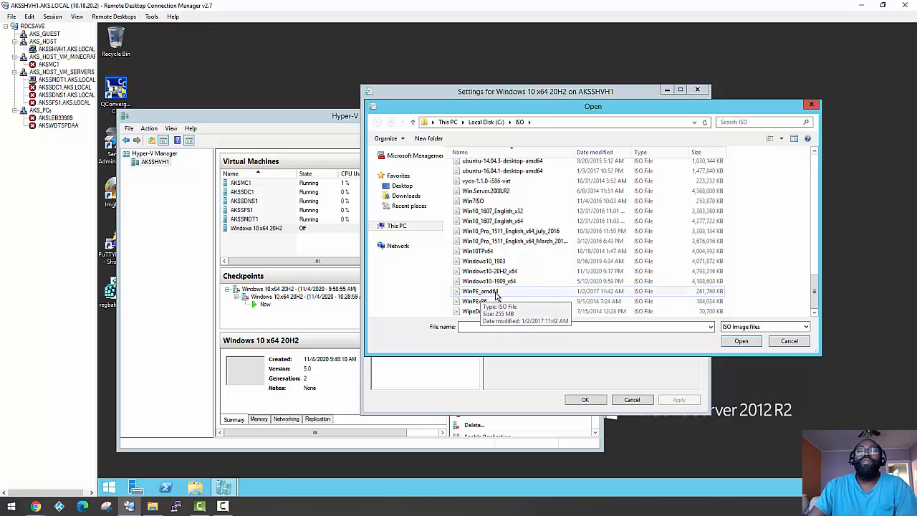
pyautogui.scroll(5, 478, 279)
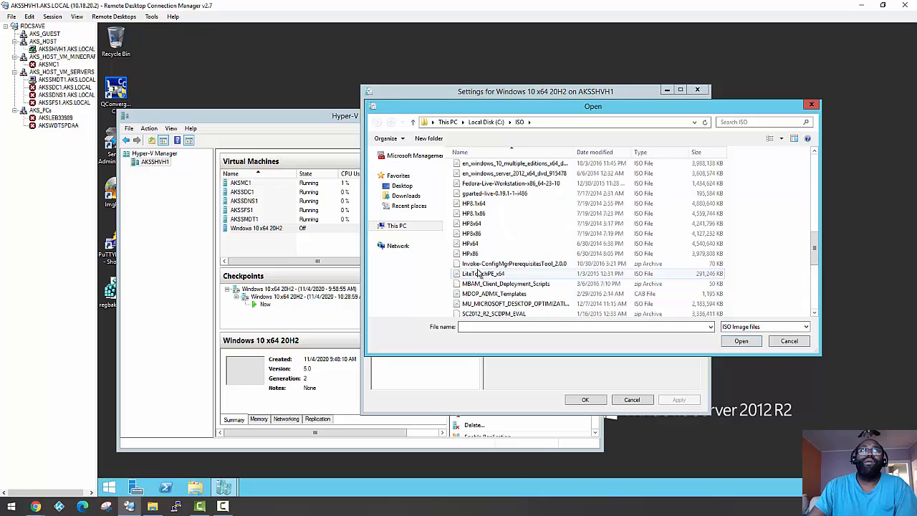
pyautogui.scroll(-1, 479, 265)
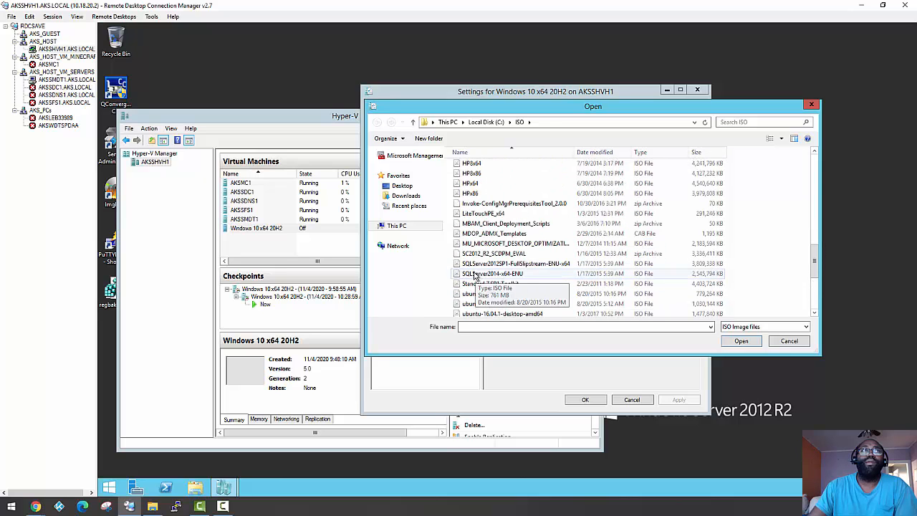
pyautogui.click(482, 213)
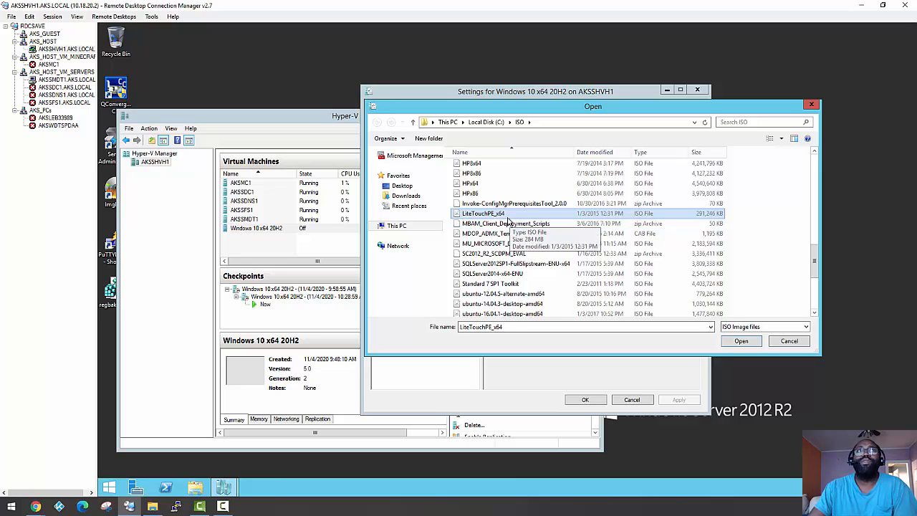
pyautogui.scroll(-5, 491, 272)
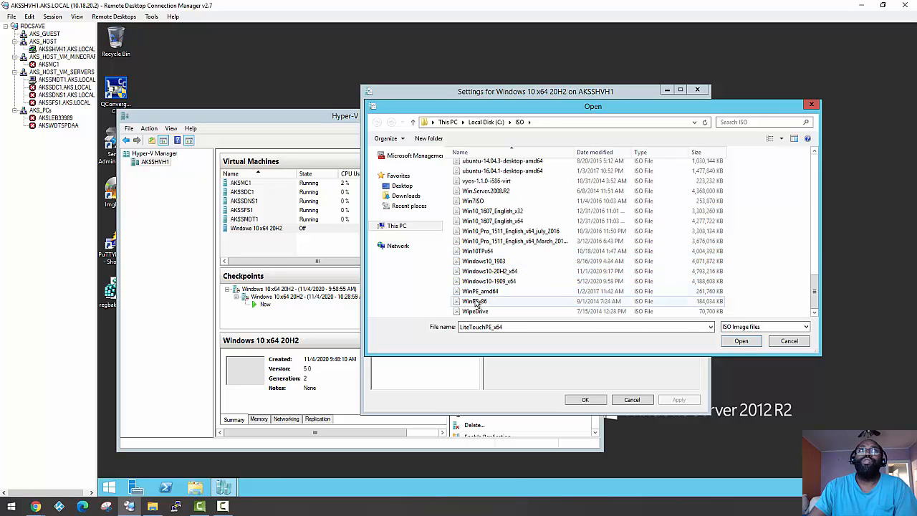
pyautogui.click(475, 294)
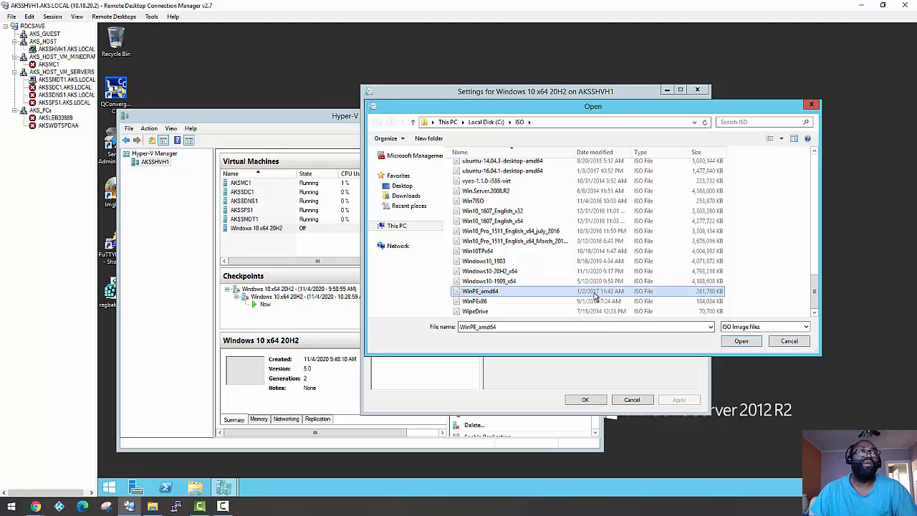
pyautogui.click(479, 302)
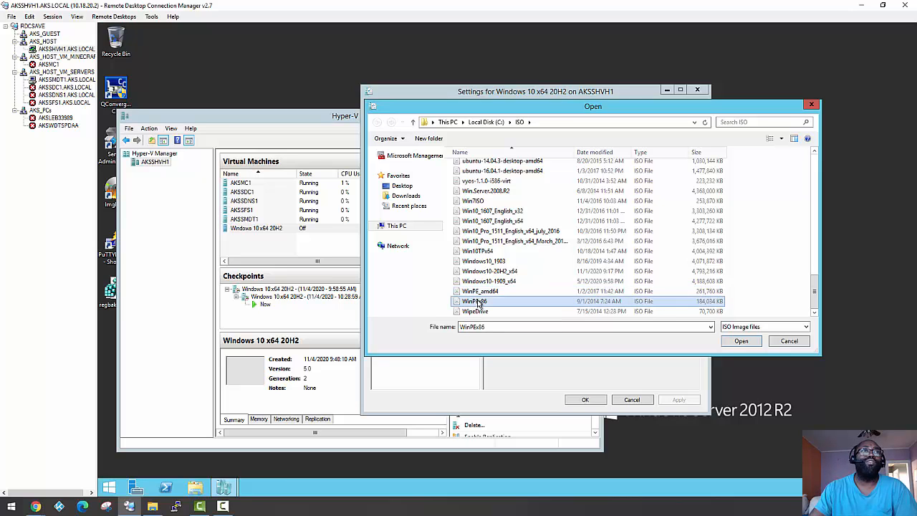
pyautogui.click(487, 294)
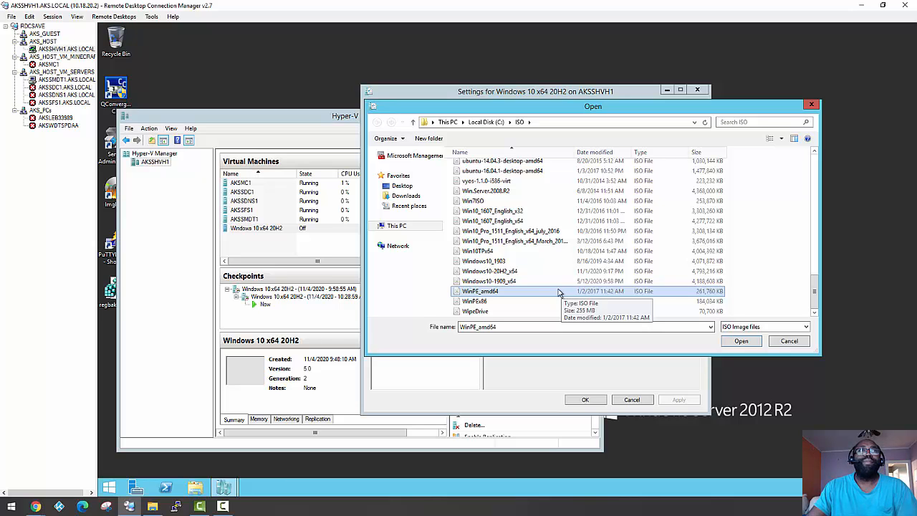
pyautogui.click(491, 302)
pyautogui.click(490, 293)
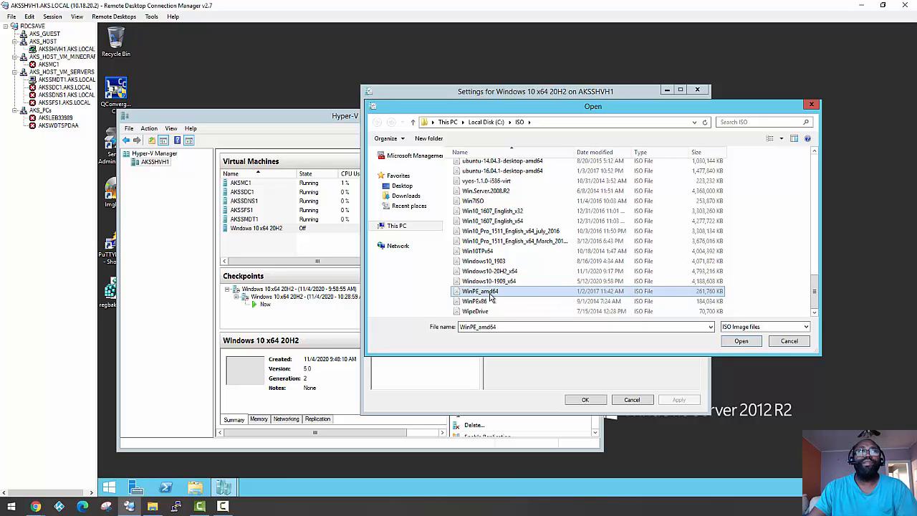
pyautogui.click(738, 343)
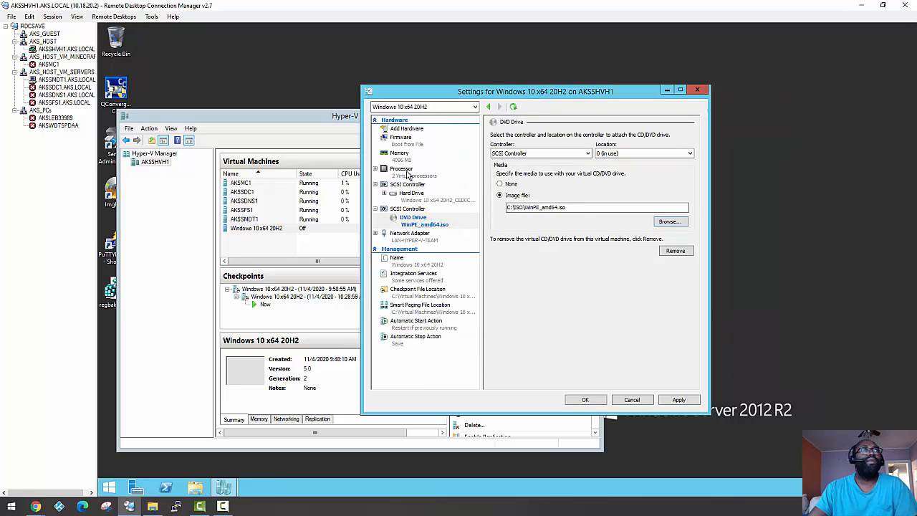
# Move the DVD drive to the first place in the virtual machine's firmware boot order.
pyautogui.click(406, 146)
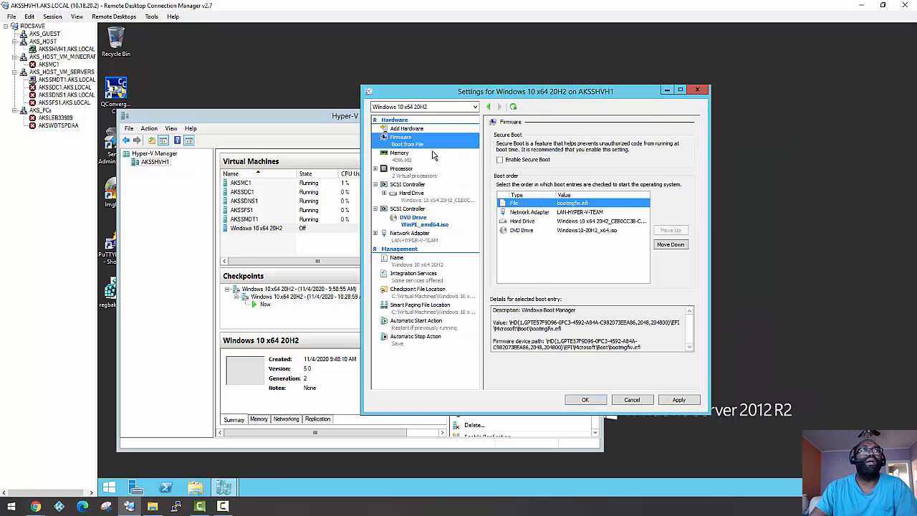
pyautogui.click(521, 230)
pyautogui.click(670, 230)
pyautogui.click(669, 229)
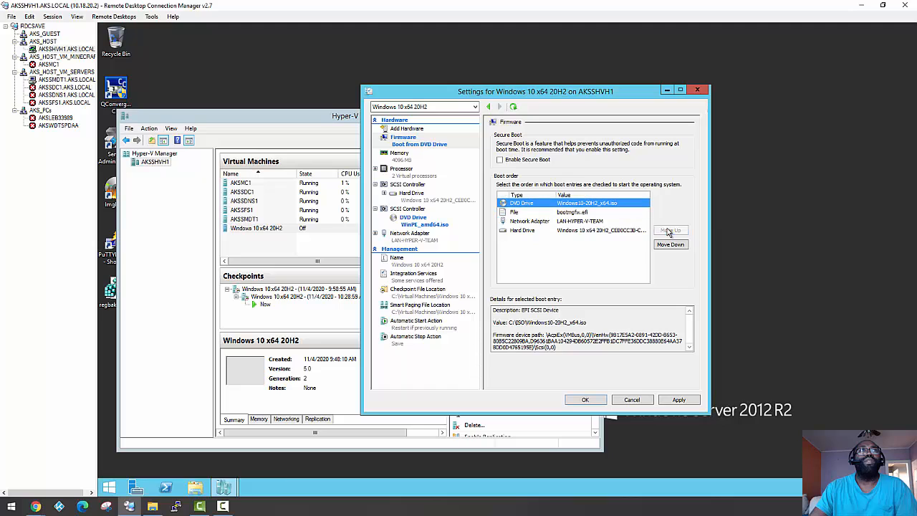
# Place the bootmgfw.efi file entry below the network adapter in the boot order and save the virtual machine's settings.
pyautogui.click(517, 212)
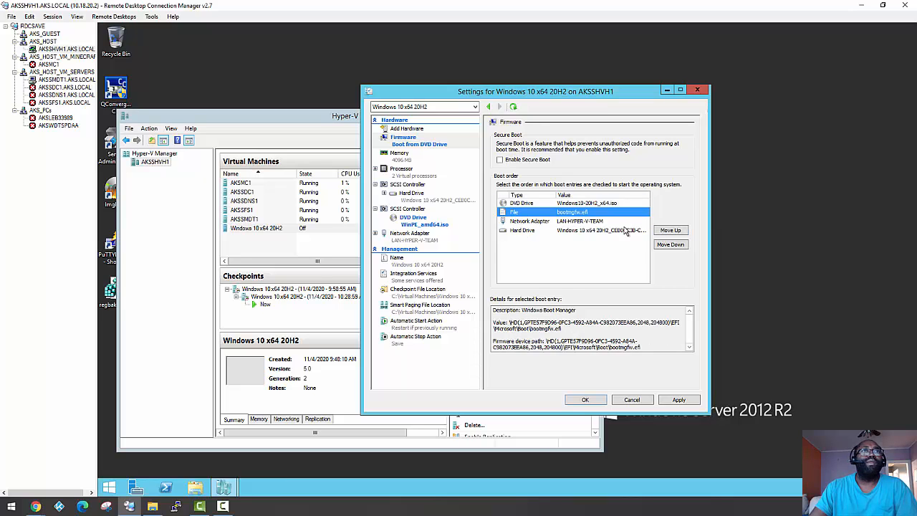
pyautogui.click(671, 245)
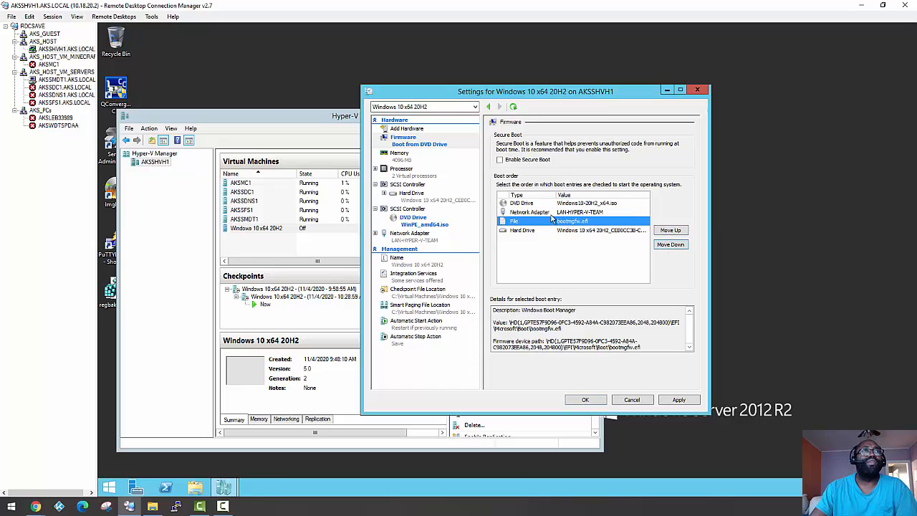
pyautogui.click(526, 204)
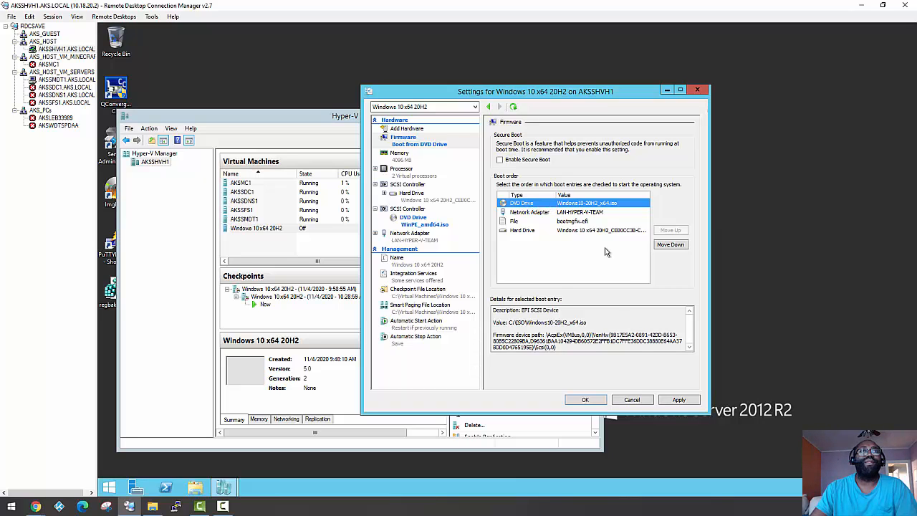
pyautogui.click(680, 402)
pyautogui.click(585, 401)
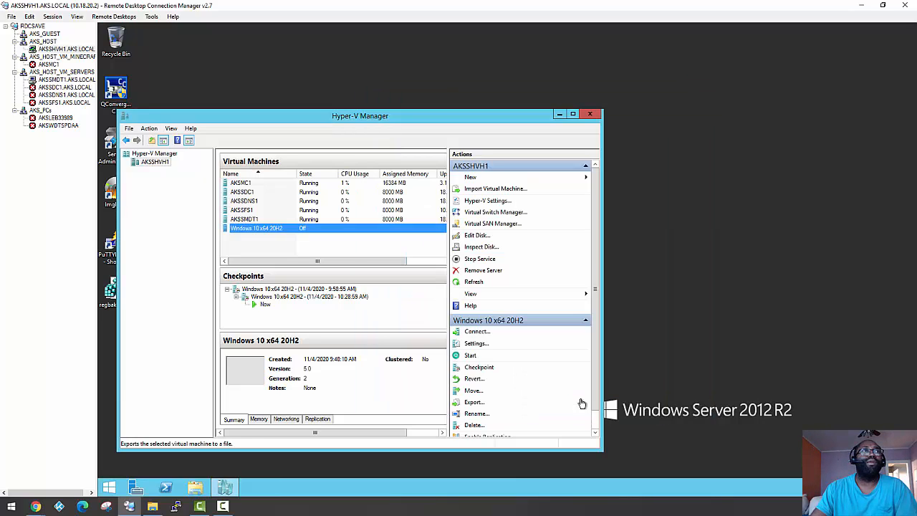
# Connect to the Windows 10 x64 20H2 virtual machine and start it.
pyautogui.rightClick(255, 229)
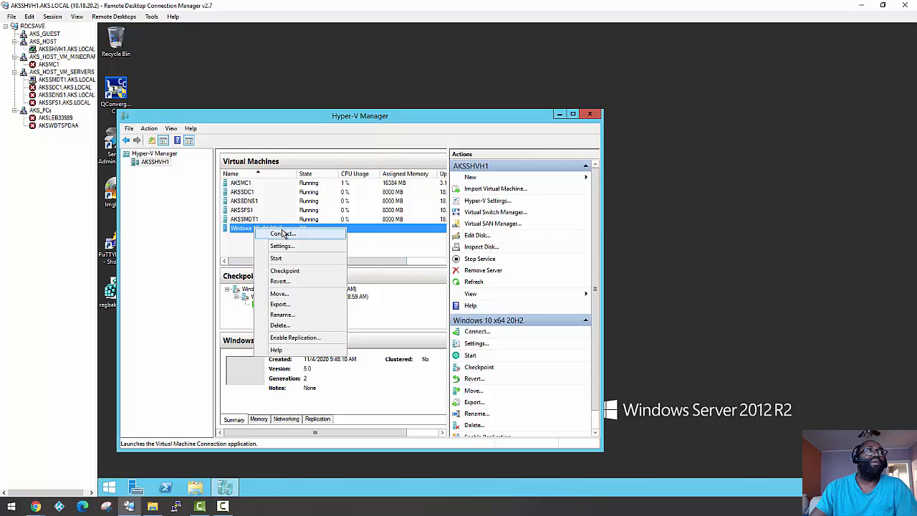
pyautogui.click(282, 233)
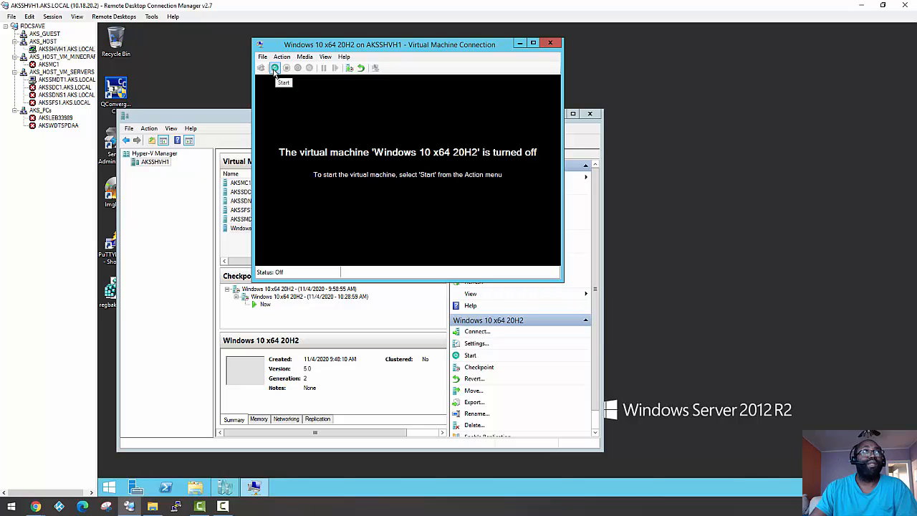
pyautogui.click(274, 68)
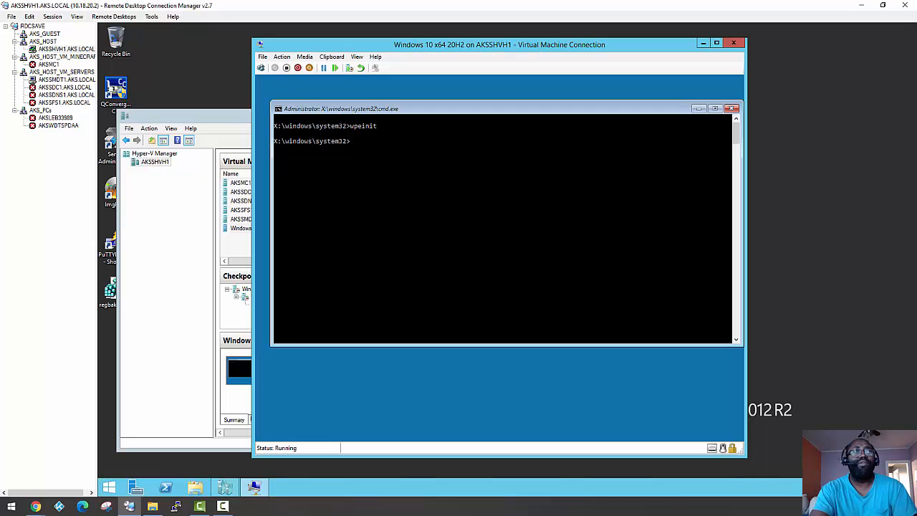
# Run ipconfig in the WinPE command prompt to check the network configuration.
pyautogui.write('if')
pyautogui.press('BackSpace')
pyautogui.write('pconfig')
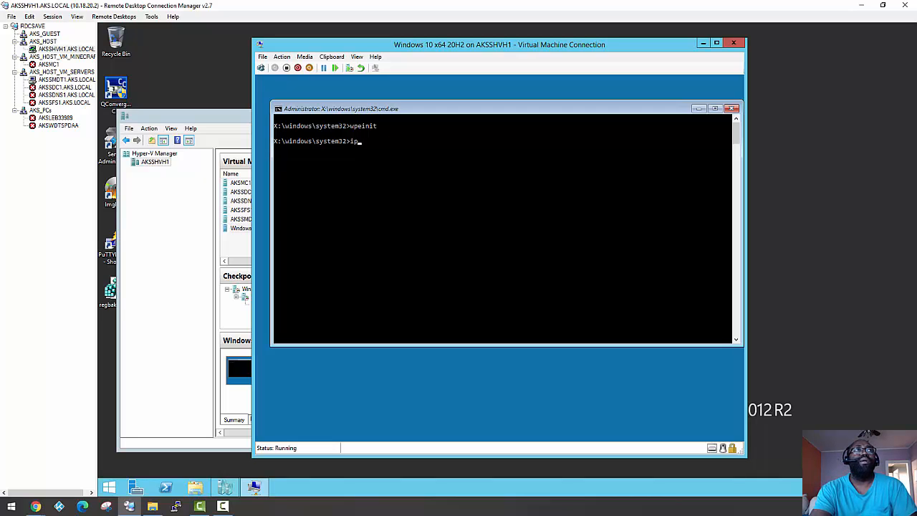
pyautogui.press('Return')
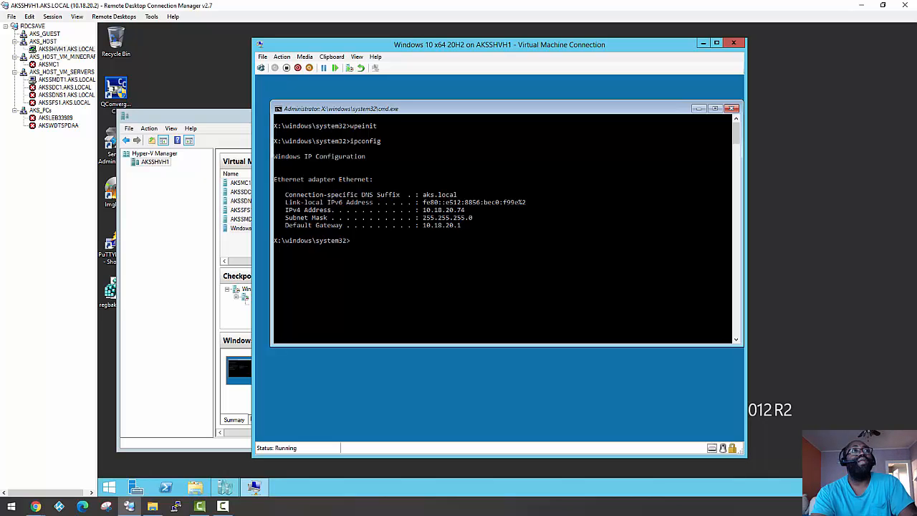
# List the contents of drive C with the command dir c: in the WinPE command prompt.
pyautogui.write('c:')
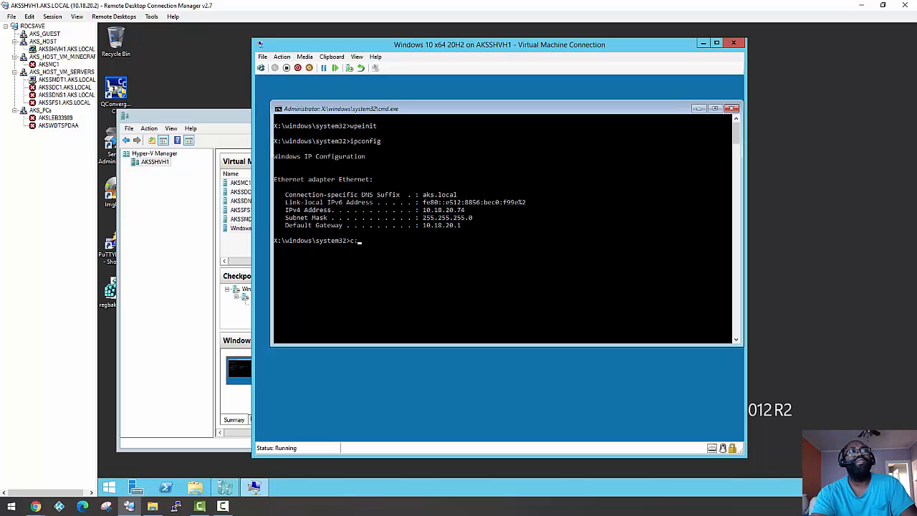
pyautogui.write('dir c')
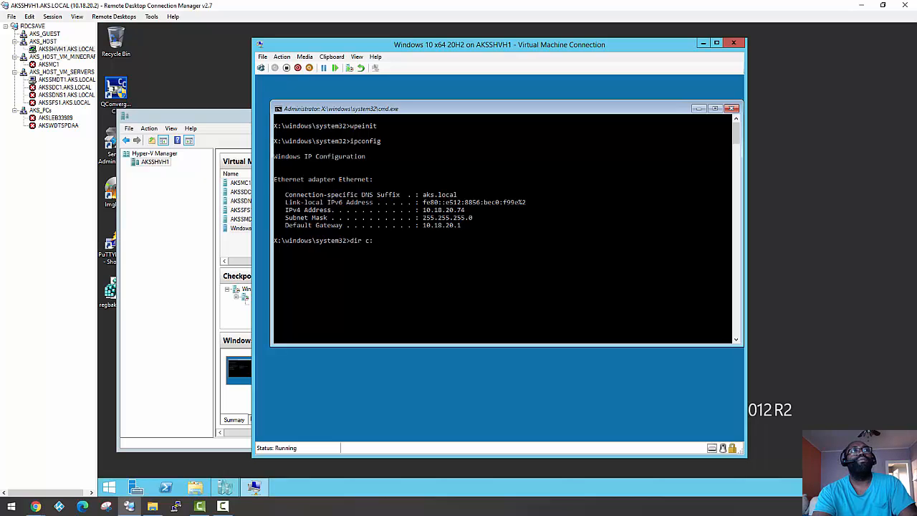
pyautogui.press('Return')
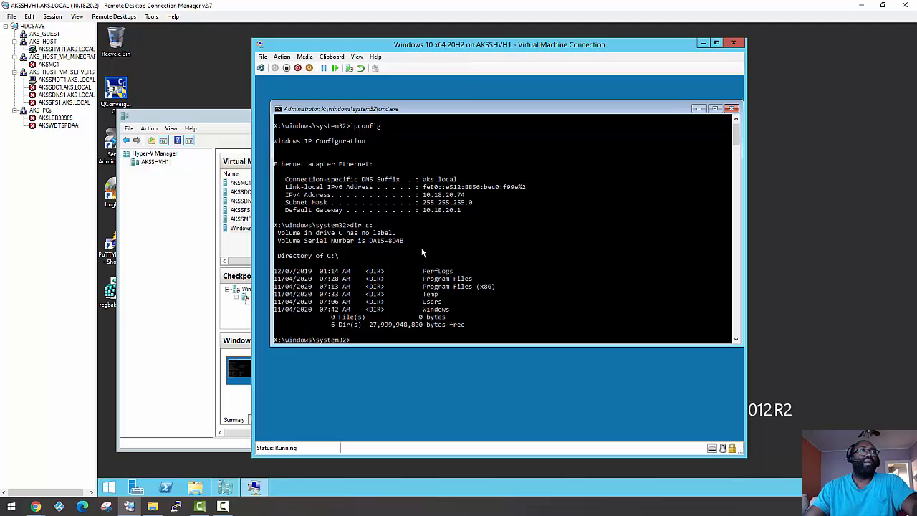
# List the contents of drive D with the command dir d: and review the folders and files on both drives.
pyautogui.press('Up')
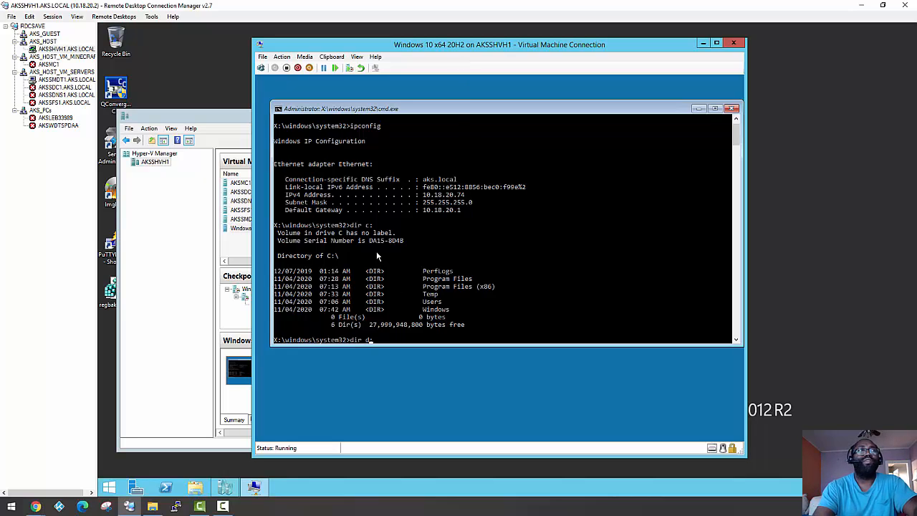
pyautogui.press('Return')
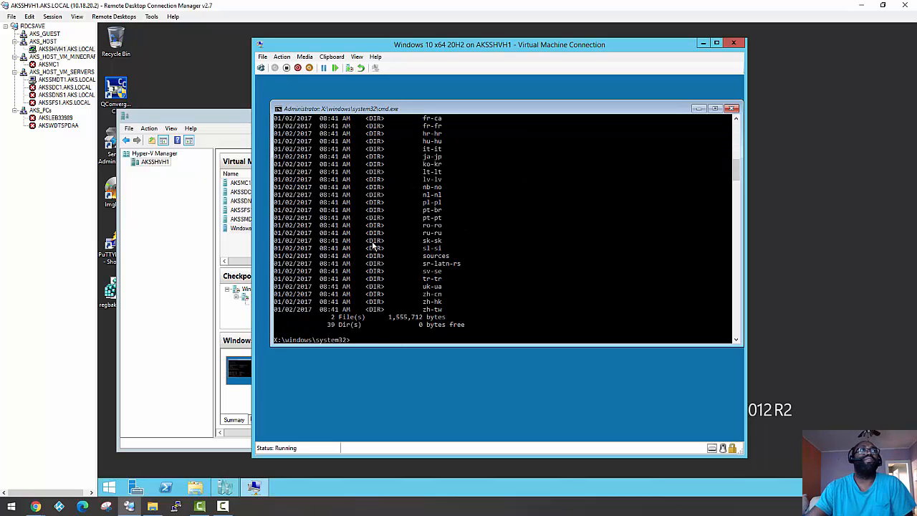
pyautogui.scroll(15, 484, 182)
pyautogui.scroll(-10, 487, 199)
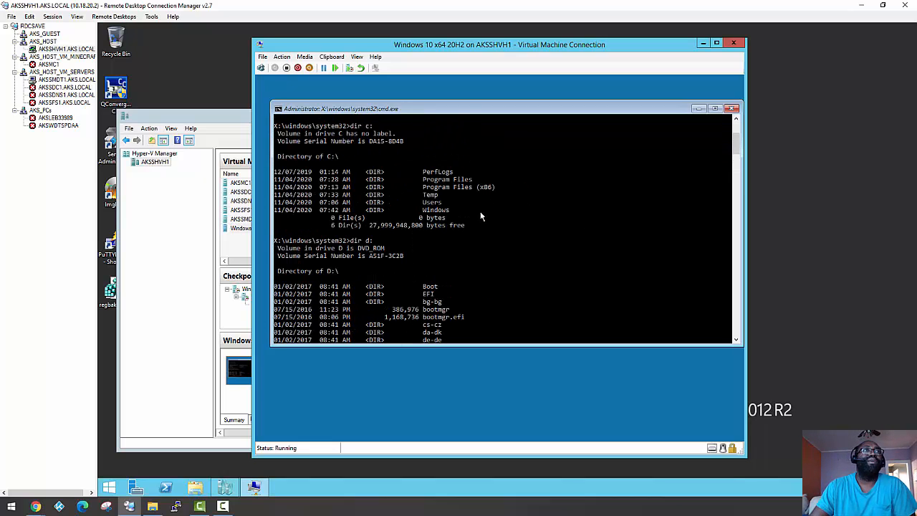
pyautogui.scroll(-10, 478, 235)
pyautogui.scroll(11, 469, 230)
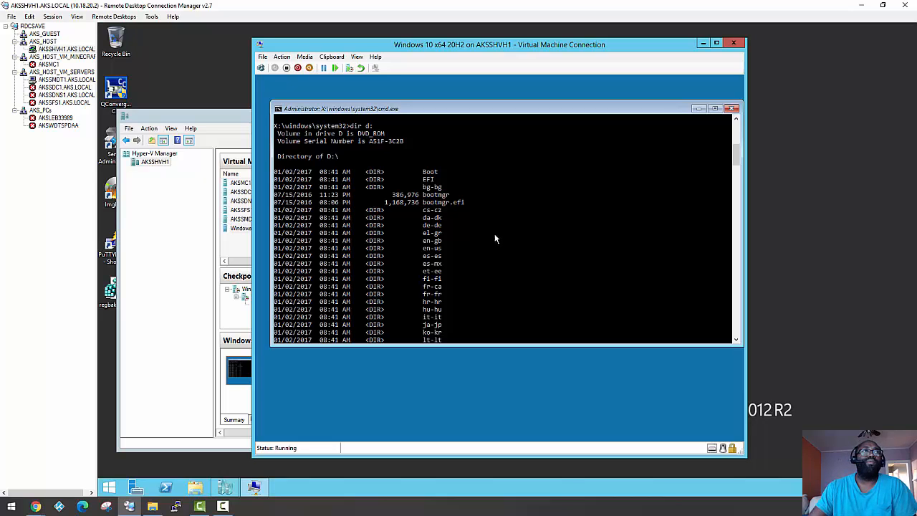
pyautogui.scroll(-9, 493, 240)
pyautogui.scroll(-4, 490, 248)
pyautogui.scroll(20, 483, 250)
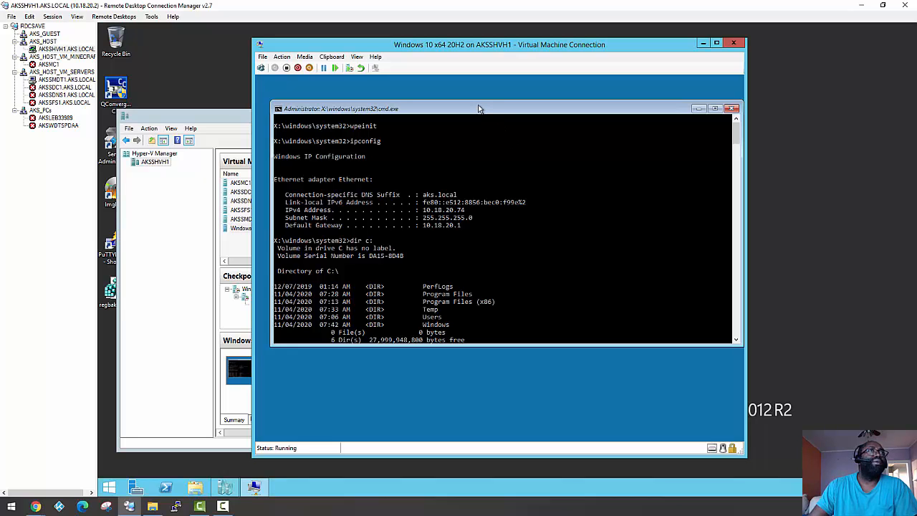
# Switch to the AKSSMDT1.AKS.LOCAL session, open steps.txt from its desktop, and widen the window so the Dism command fits on one line.
pyautogui.moveTo(479, 109); pyautogui.dragTo(471, 105)
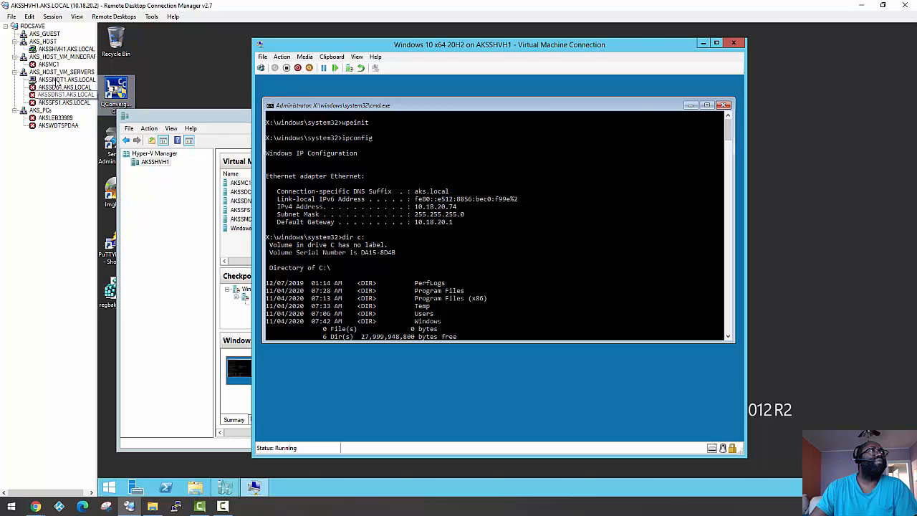
pyautogui.click(57, 80)
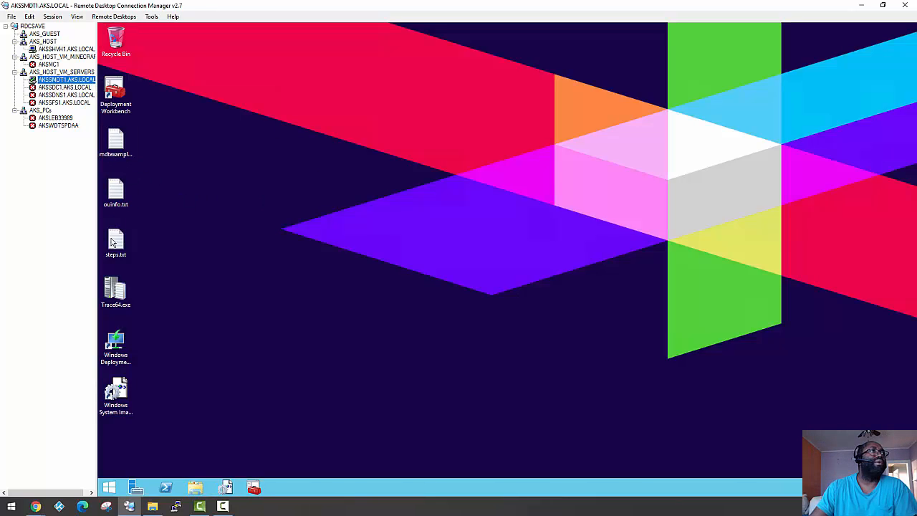
pyautogui.click(115, 242)
pyautogui.doubleClick(115, 242)
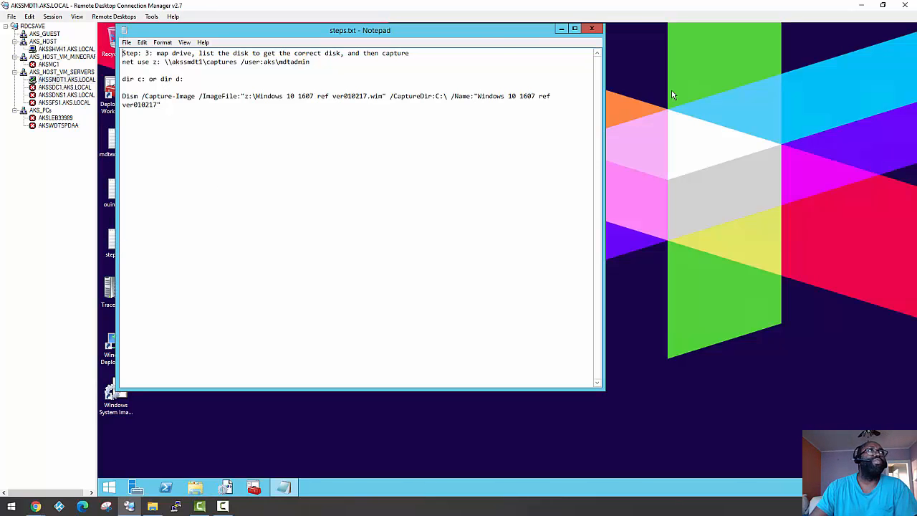
pyautogui.moveTo(607, 194); pyautogui.dragTo(803, 222)
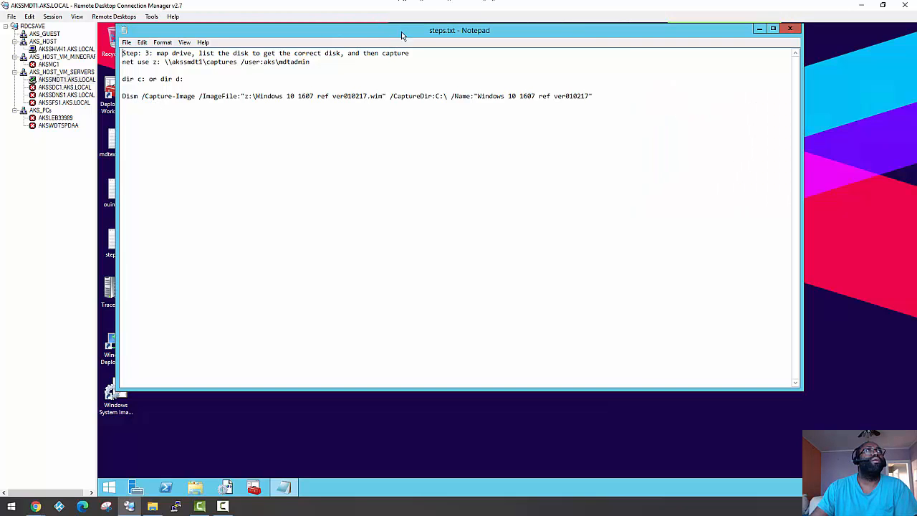
pyautogui.moveTo(400, 31); pyautogui.dragTo(469, 114)
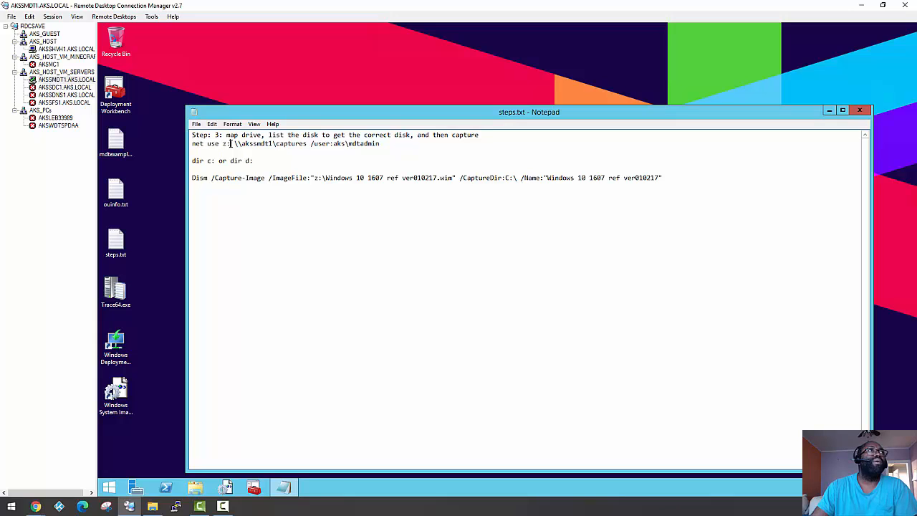
# Examine the net use line in steps.txt, highlighting the drive letter z: and the share path \\akssmdt1\captures.
pyautogui.moveTo(231, 144); pyautogui.dragTo(223, 144)
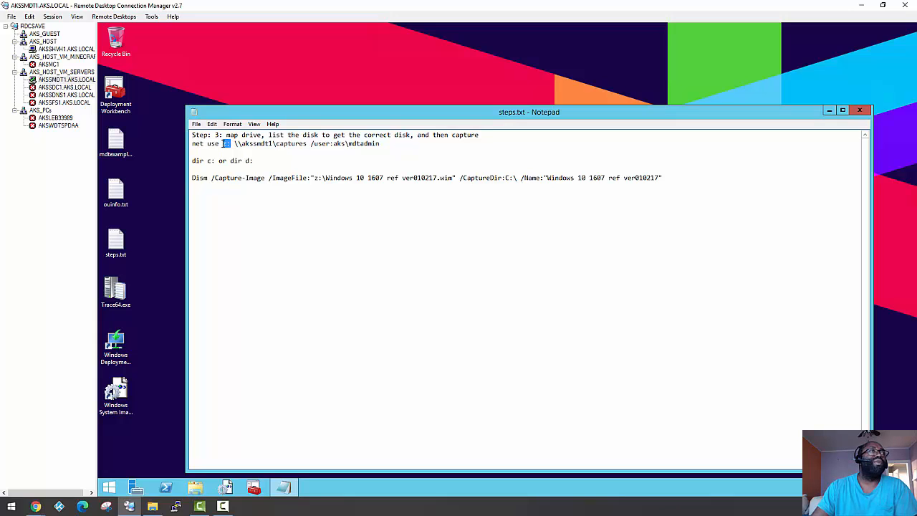
pyautogui.click(227, 144)
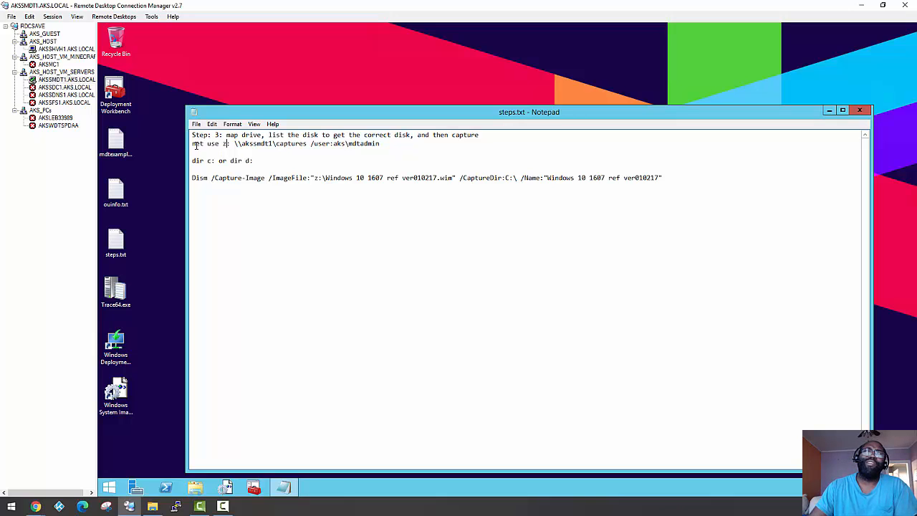
pyautogui.click(240, 144)
pyautogui.write('\\')
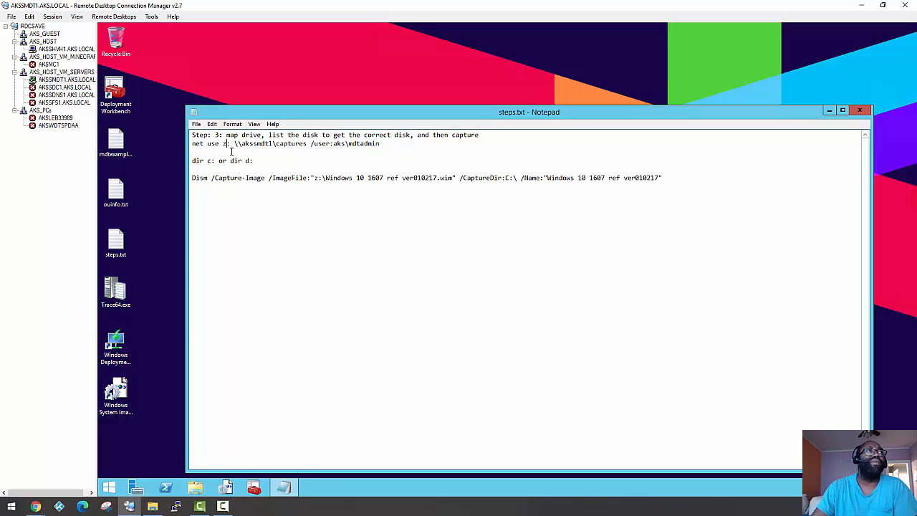
pyautogui.moveTo(230, 143); pyautogui.dragTo(222, 144)
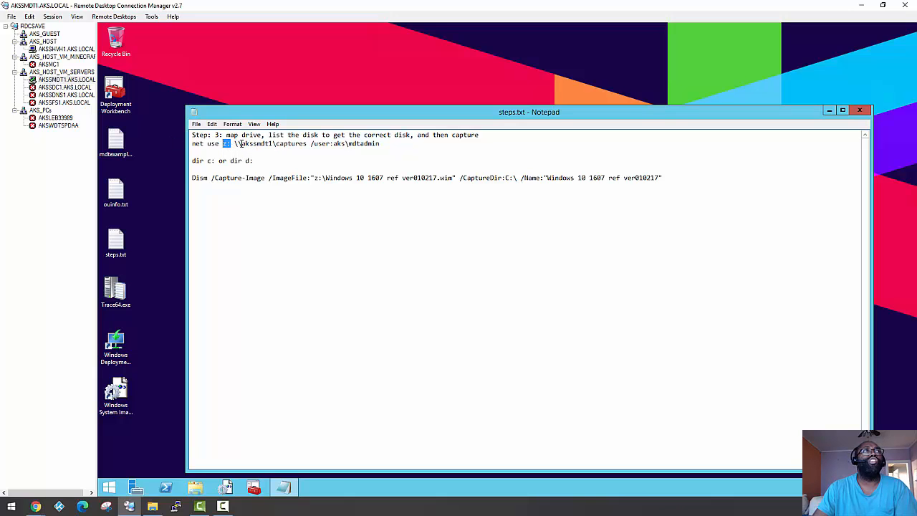
pyautogui.moveTo(235, 144); pyautogui.dragTo(307, 144)
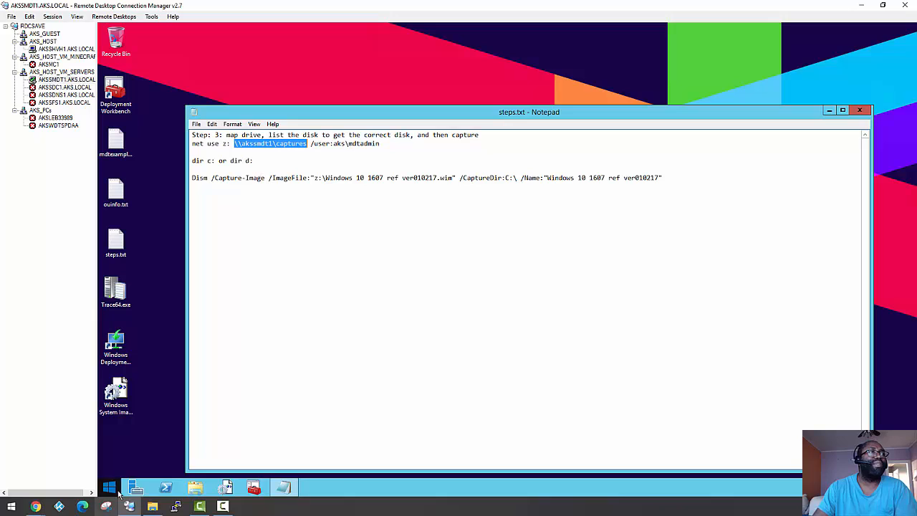
# Open the network location \\akssmdt1.aks.local to check its shared folders, and close the window after viewing them.
pyautogui.rightClick(107, 491)
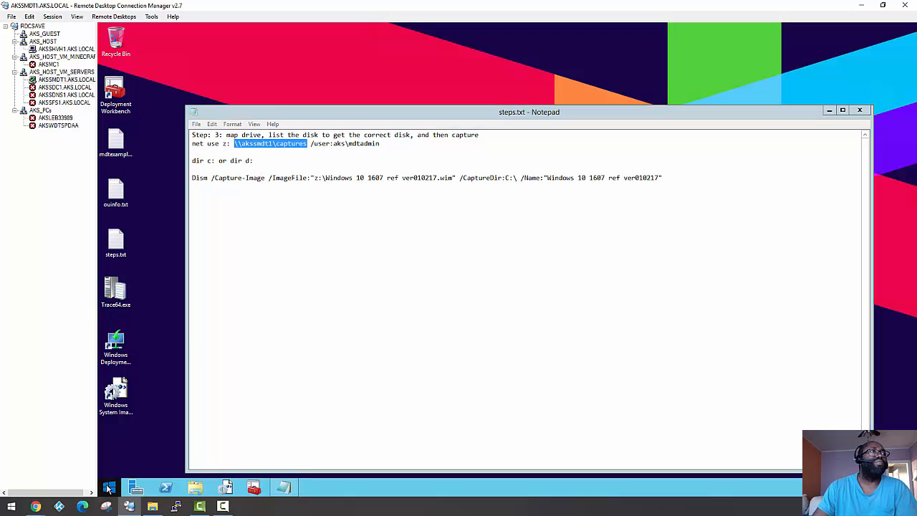
pyautogui.click(131, 460)
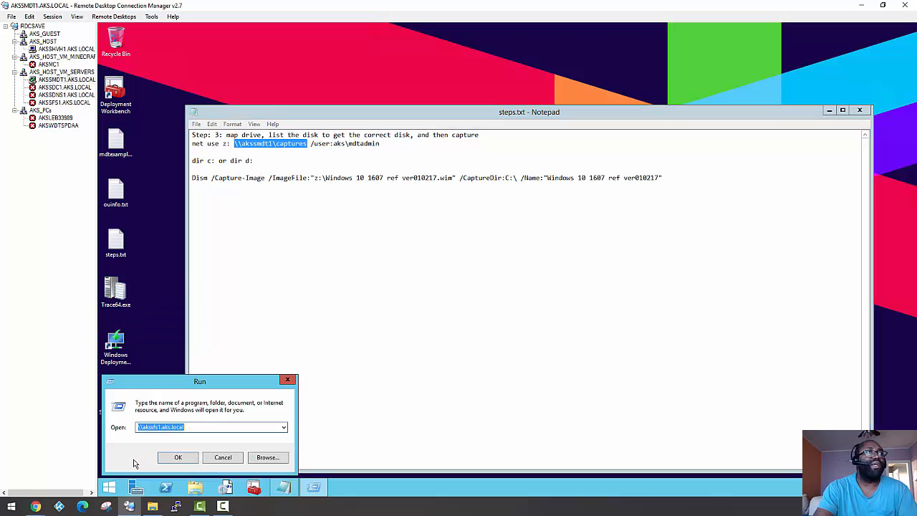
pyautogui.write('\\\\')
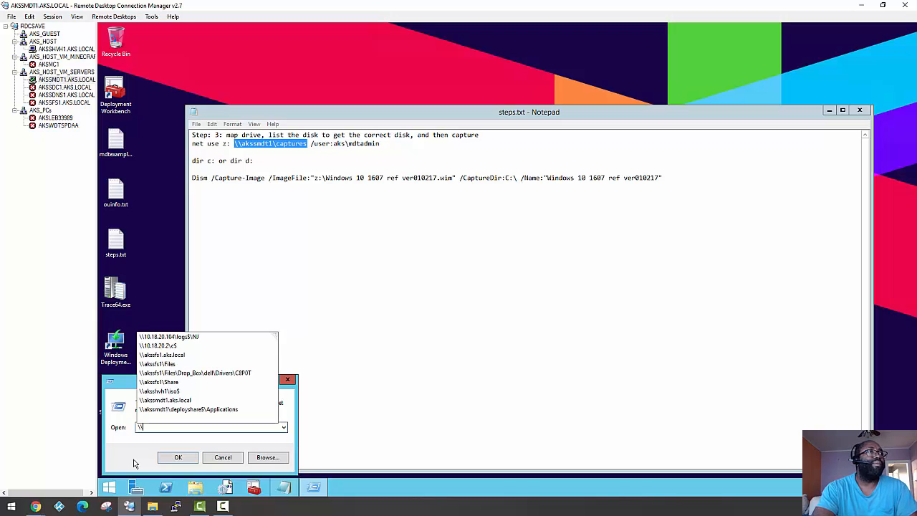
pyautogui.press('Up')
pyautogui.press('Up')
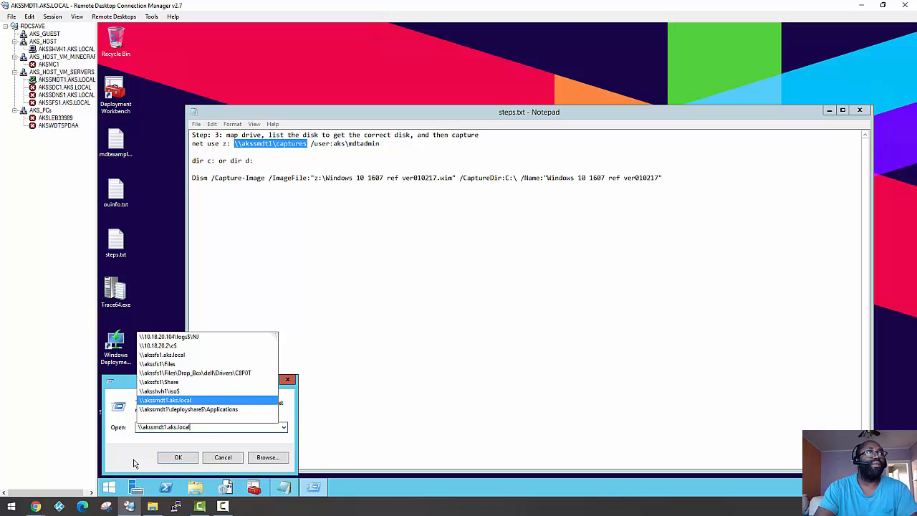
pyautogui.press('Return')
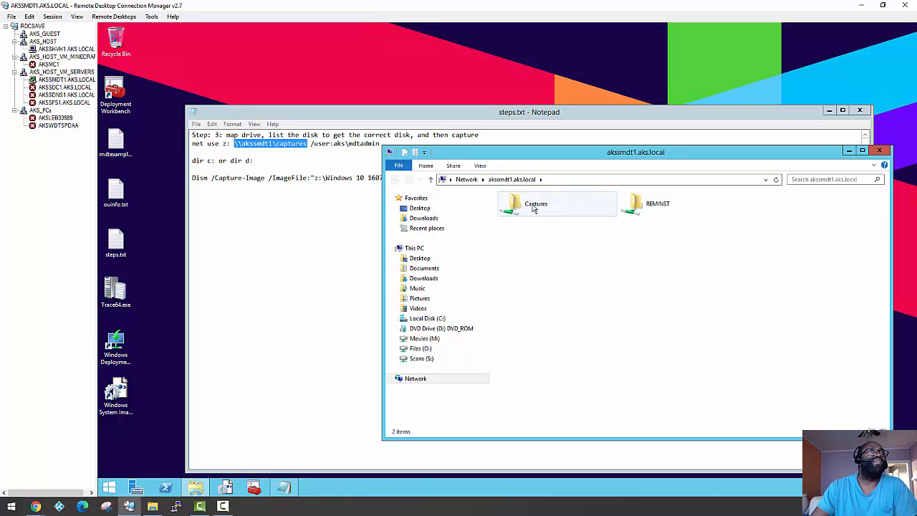
pyautogui.click(879, 149)
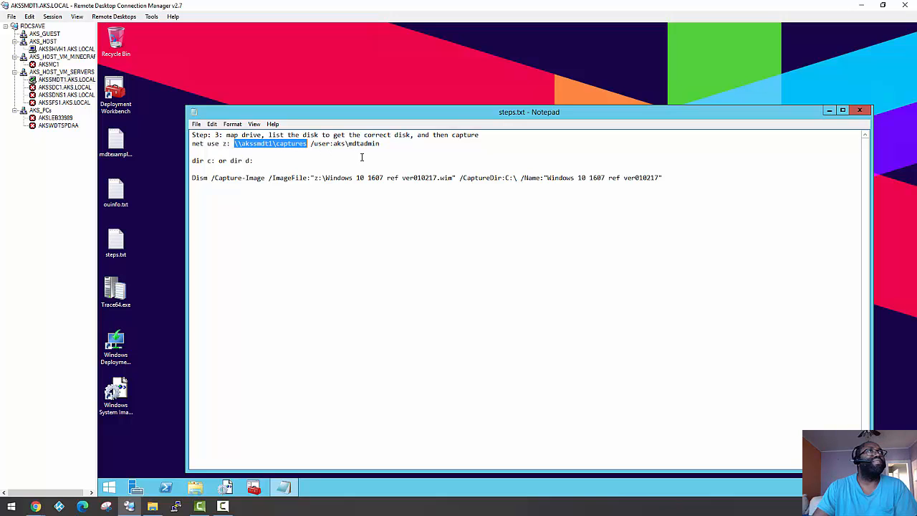
# Return to the AKSSHVH1.AKS.LOCAL session and clear the WinPE command prompt with cls.
pyautogui.moveTo(488, 109); pyautogui.dragTo(594, 84)
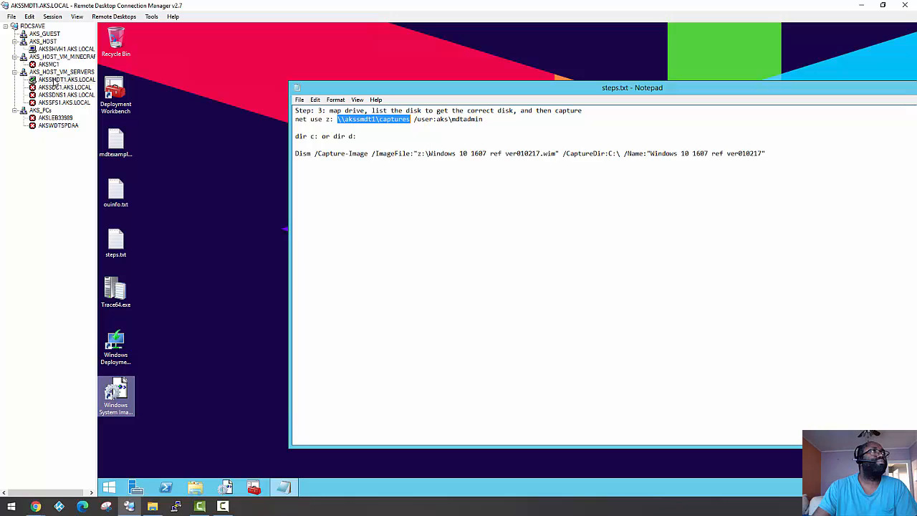
pyautogui.click(54, 50)
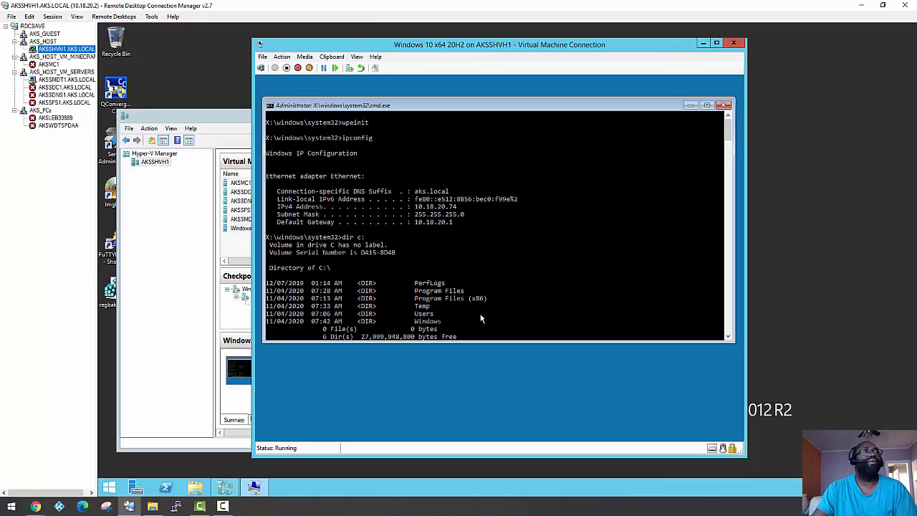
pyautogui.write('cls')
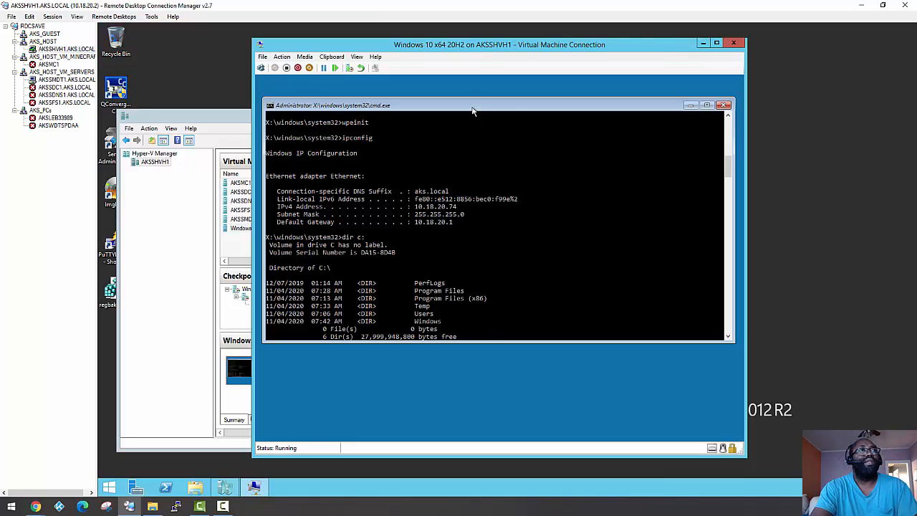
pyautogui.press('Return')
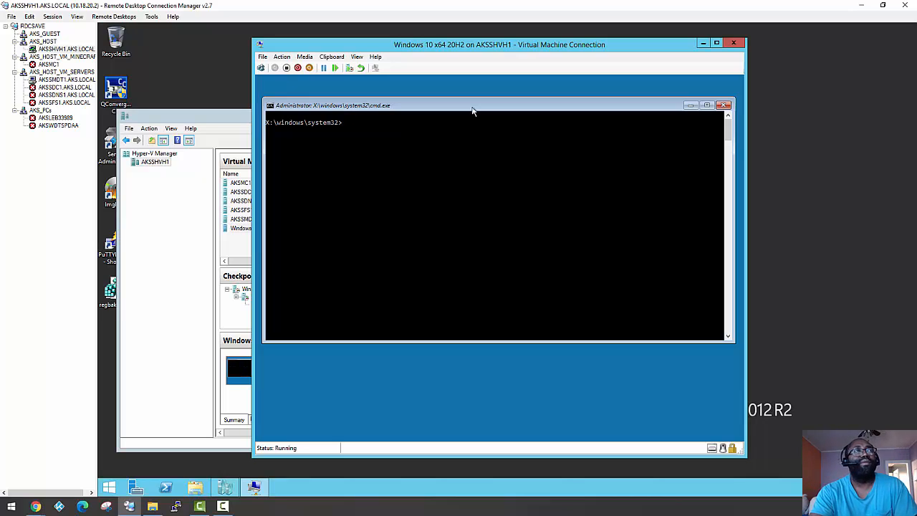
# Map drive z: to \\akssmdt1\captures with net use, passing the aks domain account through /user: and entering the account password.
pyautogui.write('net use ')
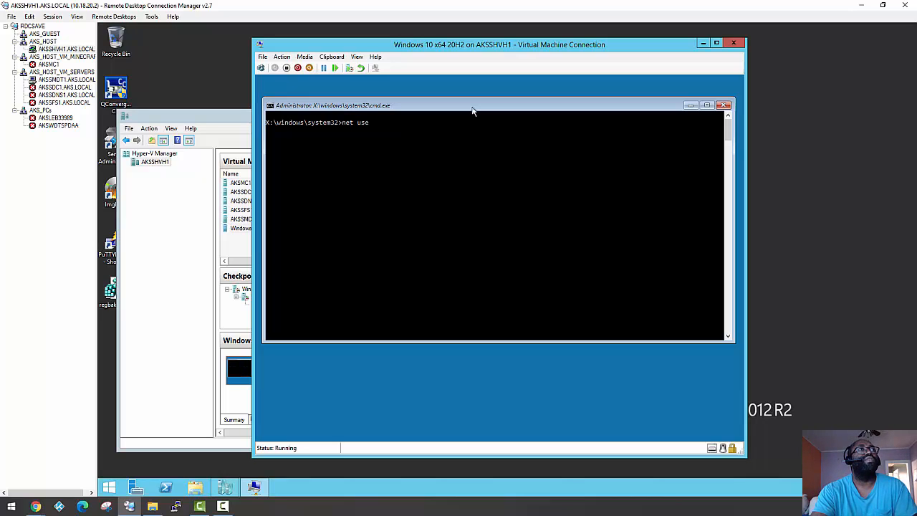
pyautogui.write('z')
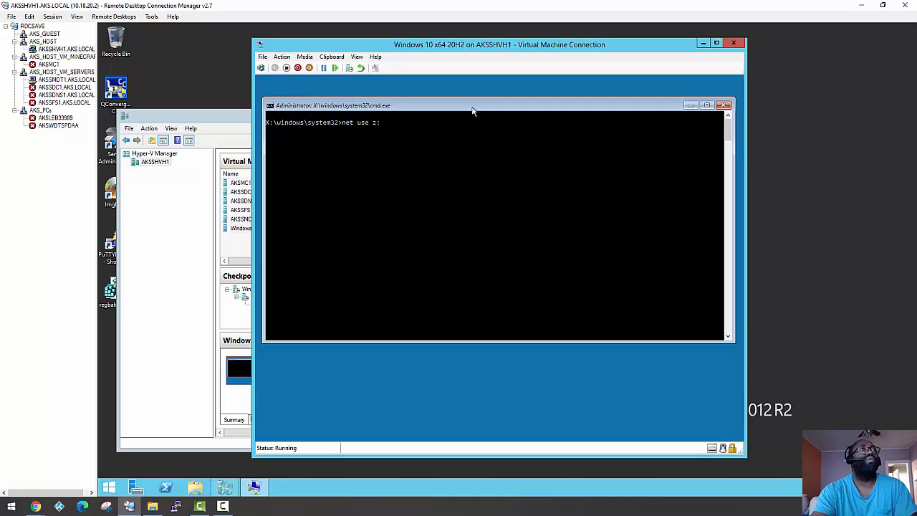
pyautogui.write(': \\\\')
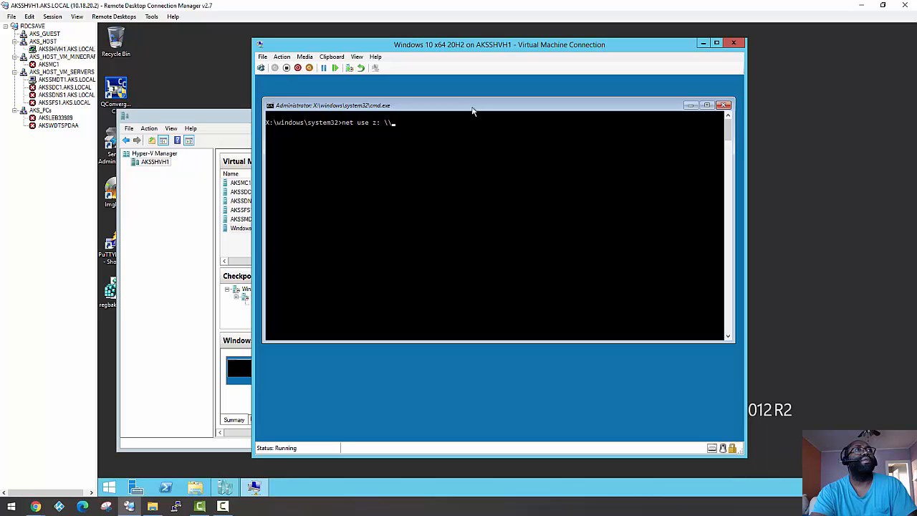
pyautogui.write('a')
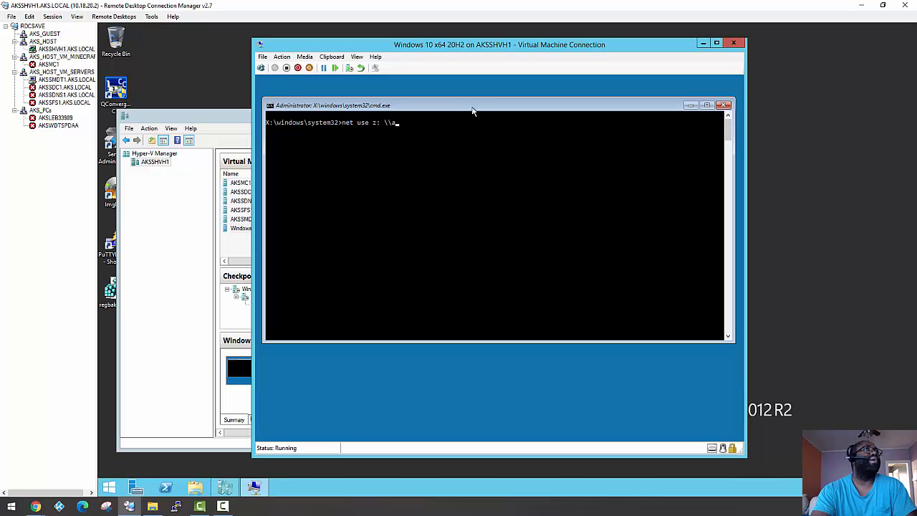
pyautogui.write('kss')
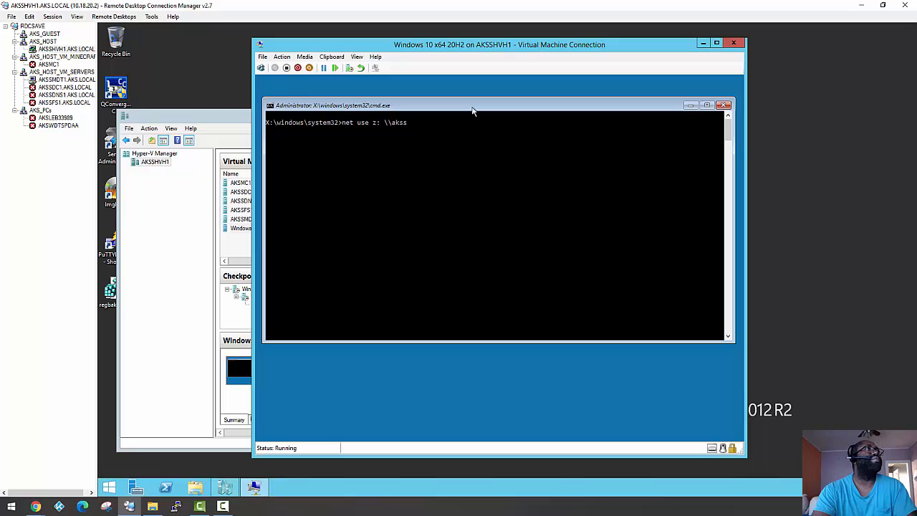
pyautogui.write('mdt')
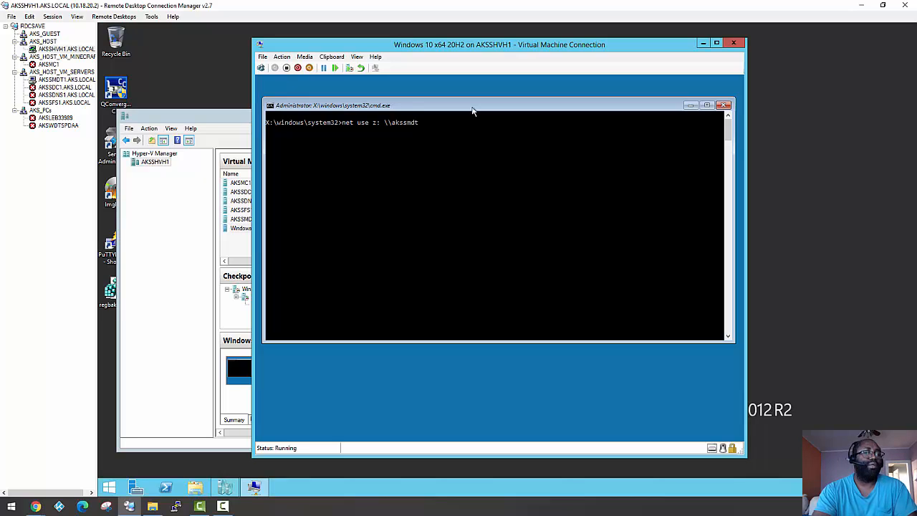
pyautogui.write('1')
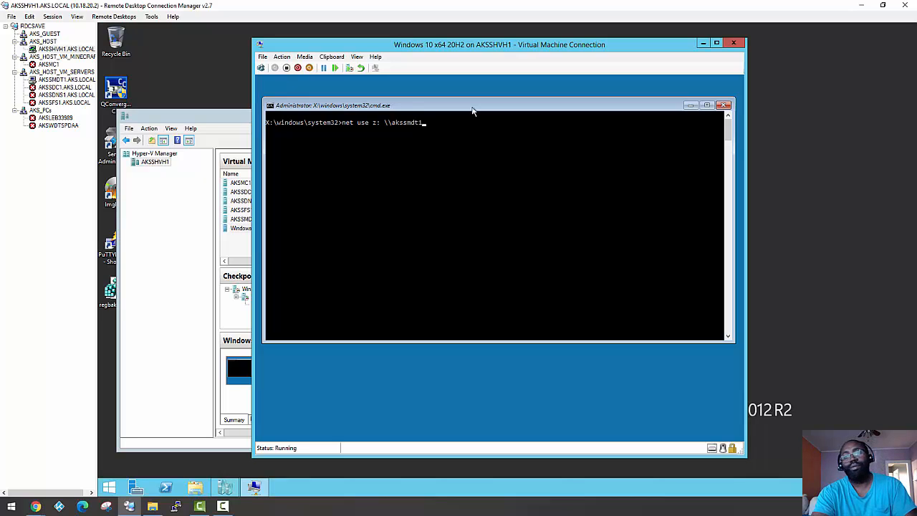
pyautogui.write('\\cpa')
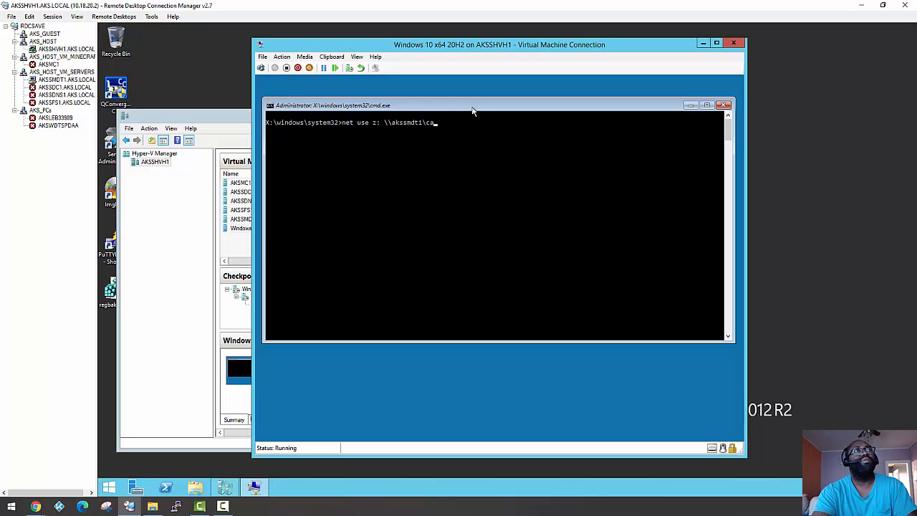
pyautogui.write('ptures')
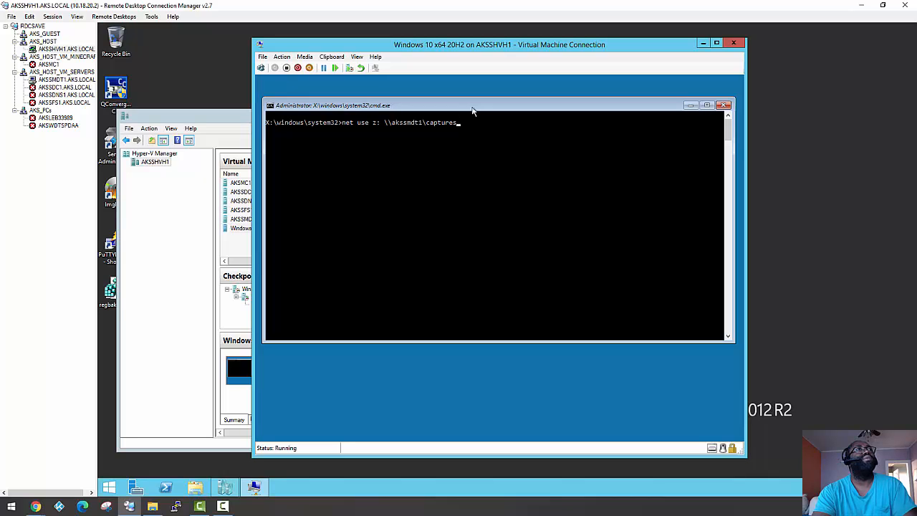
pyautogui.write('/user')
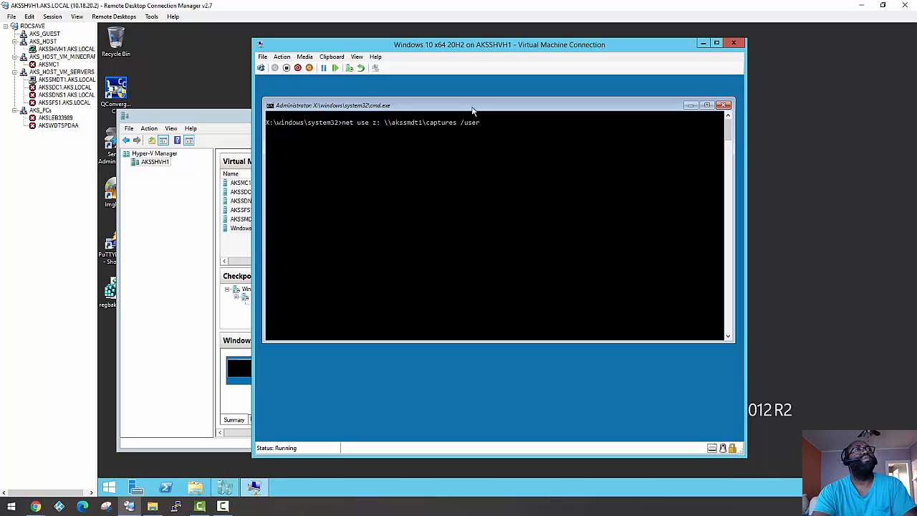
pyautogui.write(':a')
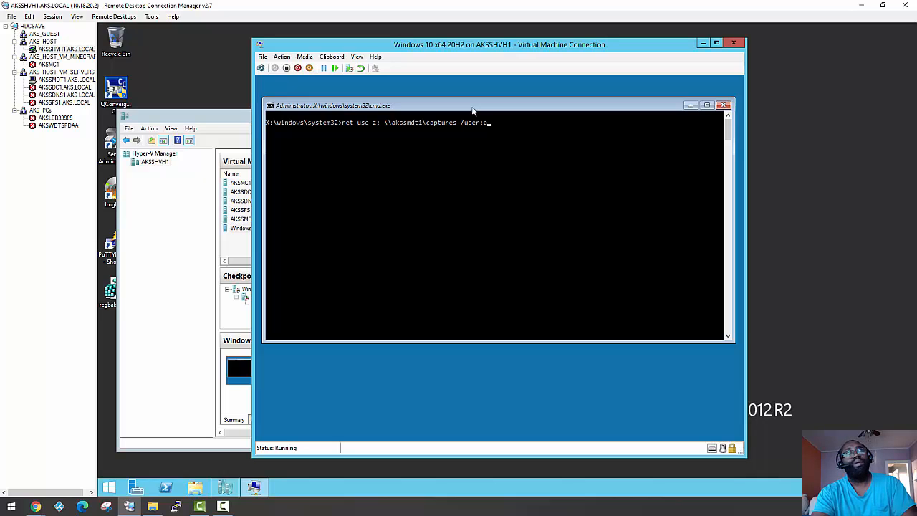
pyautogui.write('ks\\kevin')
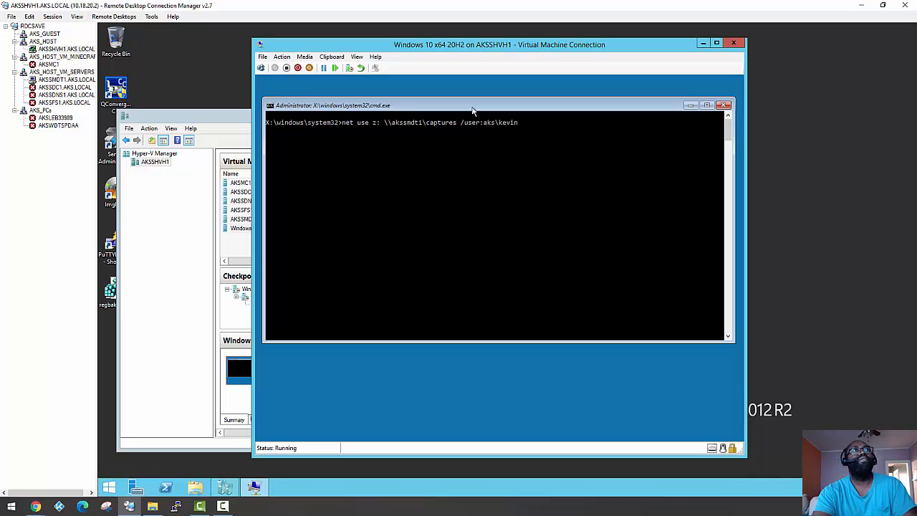
pyautogui.press('Return')
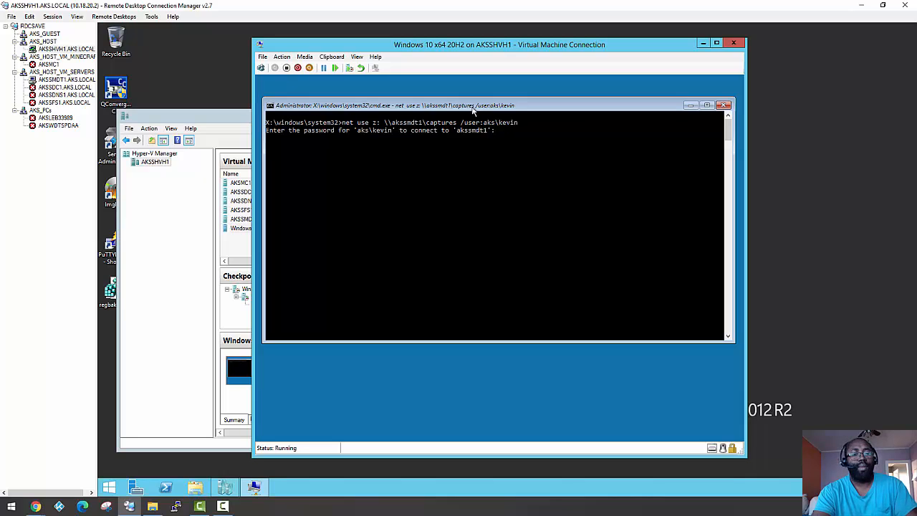
pyautogui.press('Return')
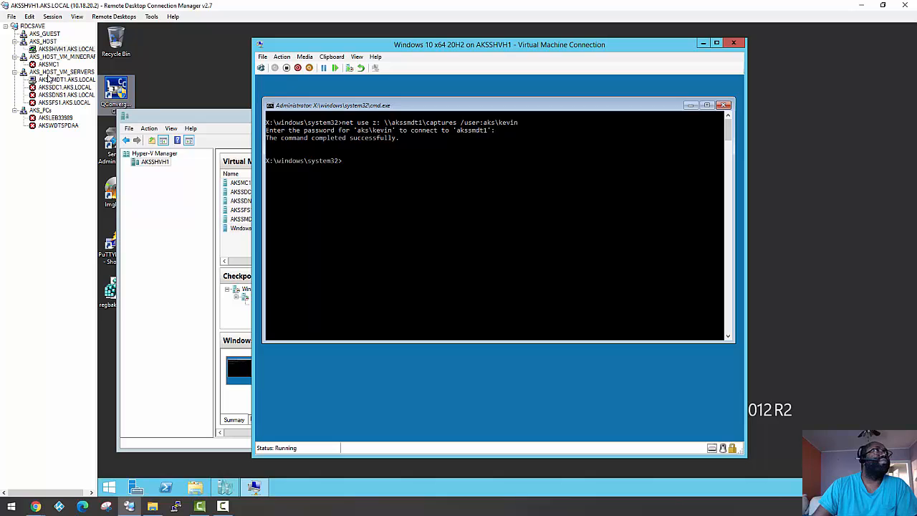
# In the AKSSMDT1.AKS.LOCAL session, change the Windows version in the Dism line's /ImageFile name in steps.txt to 20H2.
pyautogui.click(52, 80)
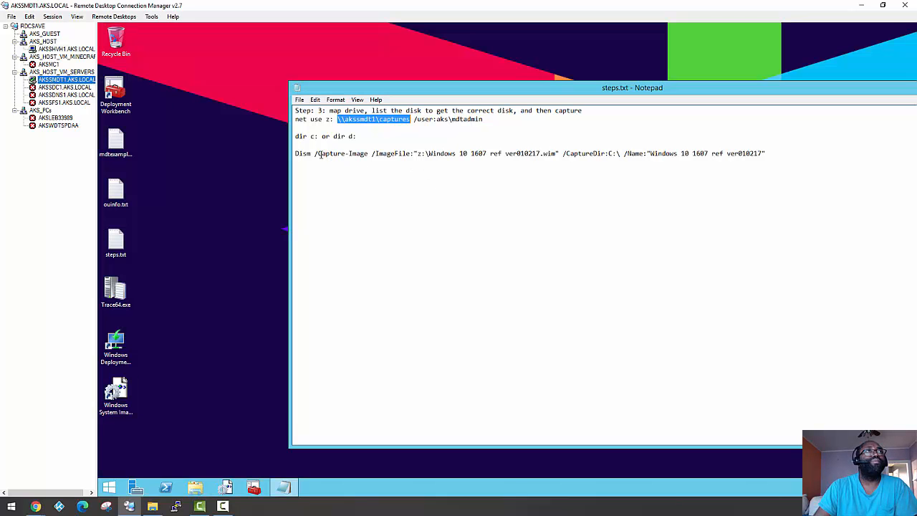
pyautogui.click(296, 153)
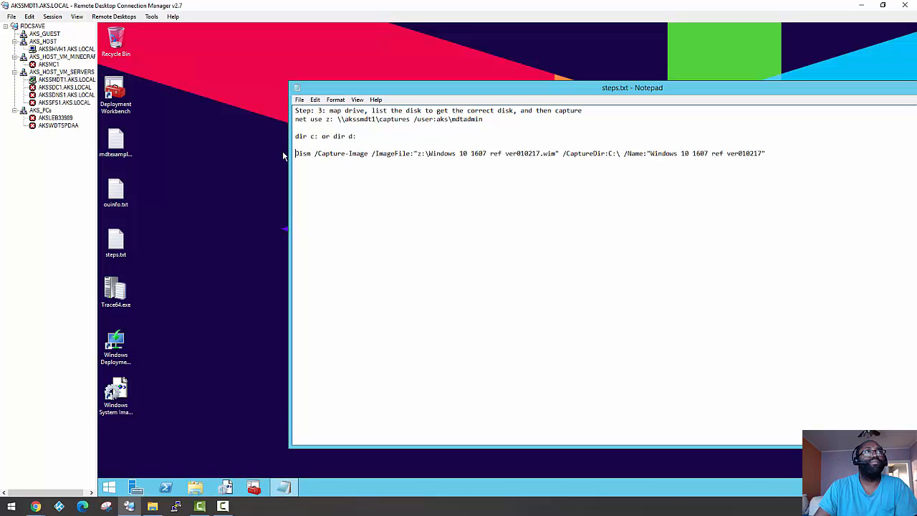
pyautogui.moveTo(294, 154); pyautogui.dragTo(424, 156)
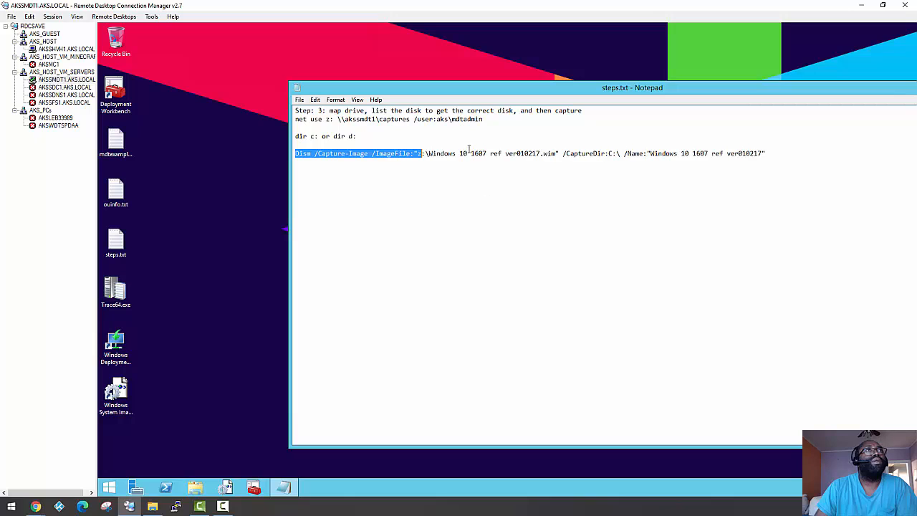
pyautogui.moveTo(470, 154); pyautogui.dragTo(488, 153)
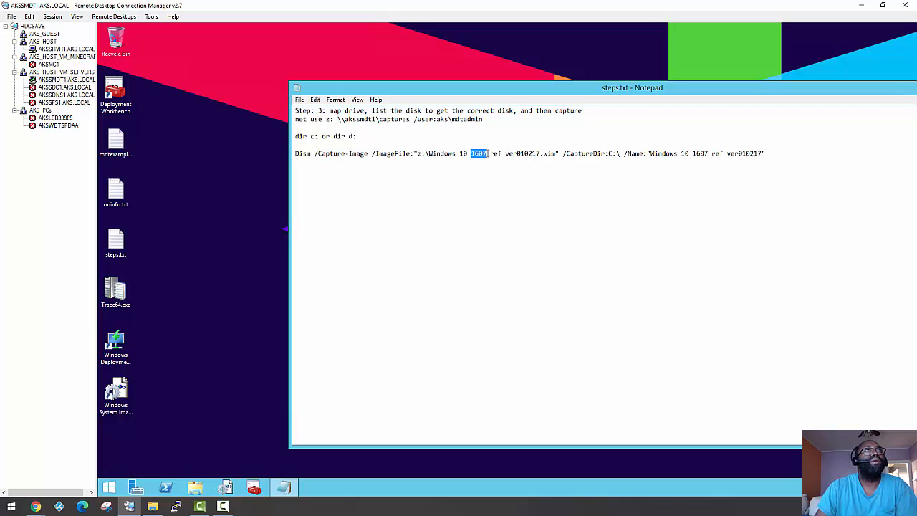
pyautogui.write('20')
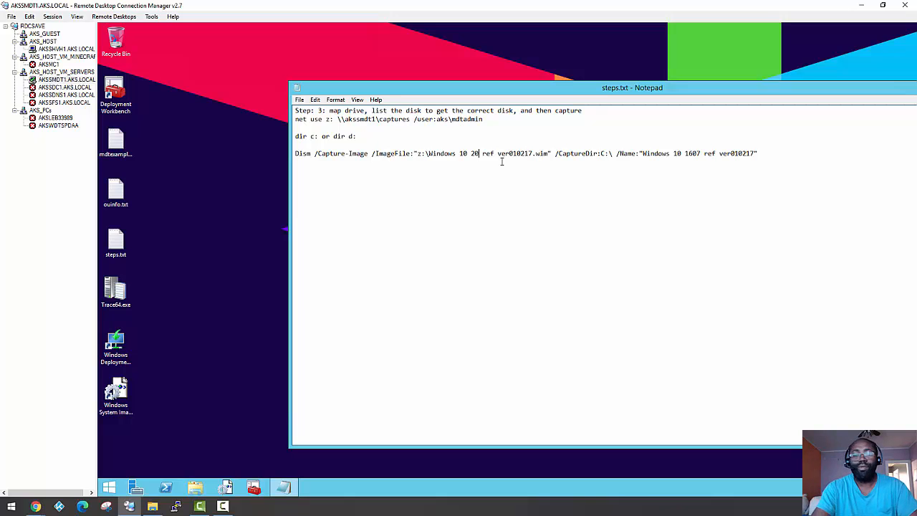
pyautogui.write('H2')
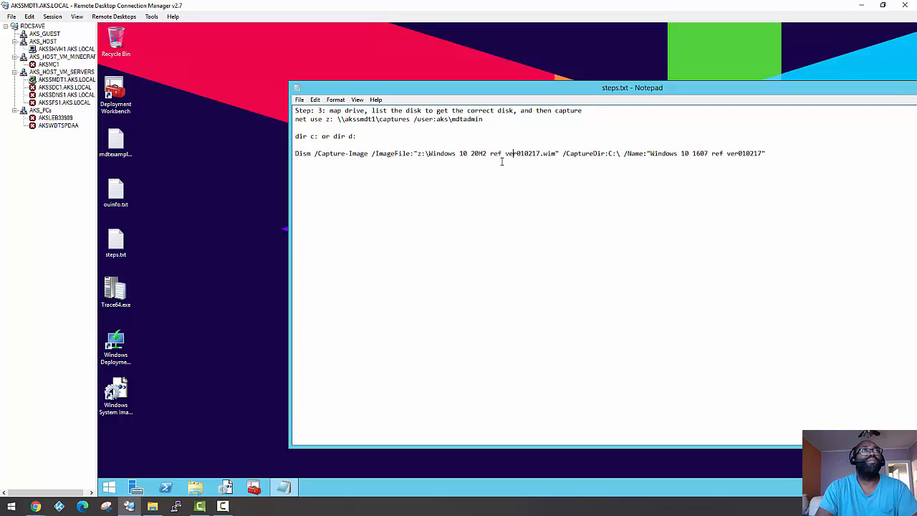
# Replace the date after "ver" in the /ImageFile name with 11022020.
pyautogui.press('Delete')
pyautogui.press('Delete')
pyautogui.press('Delete')
pyautogui.press('Delete')
pyautogui.press('Delete')
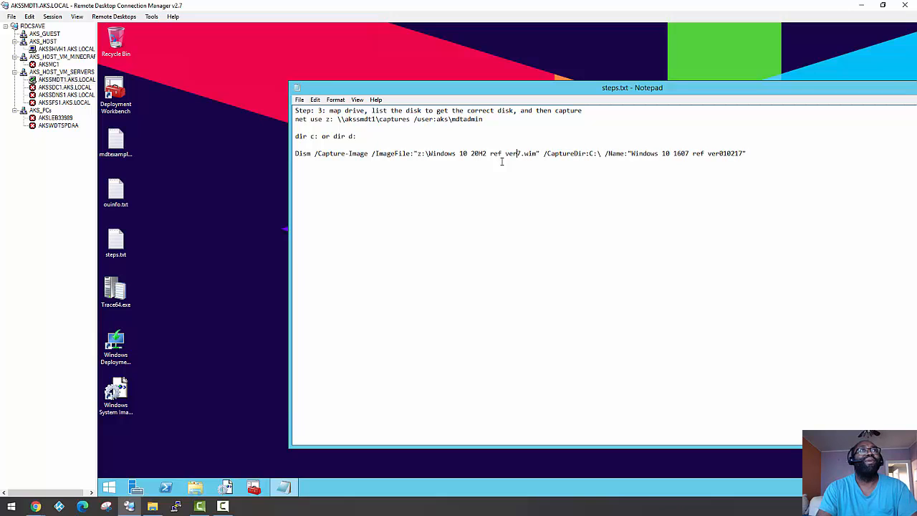
pyautogui.press('Delete')
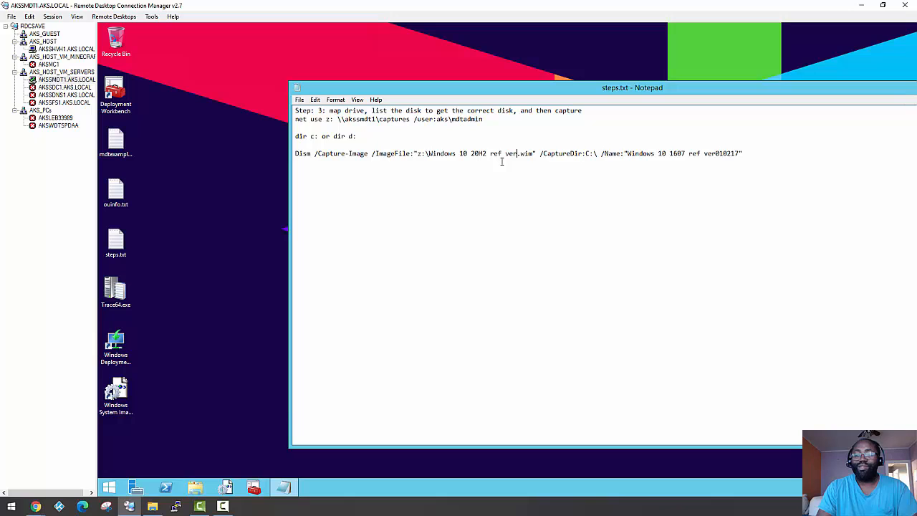
pyautogui.write('11')
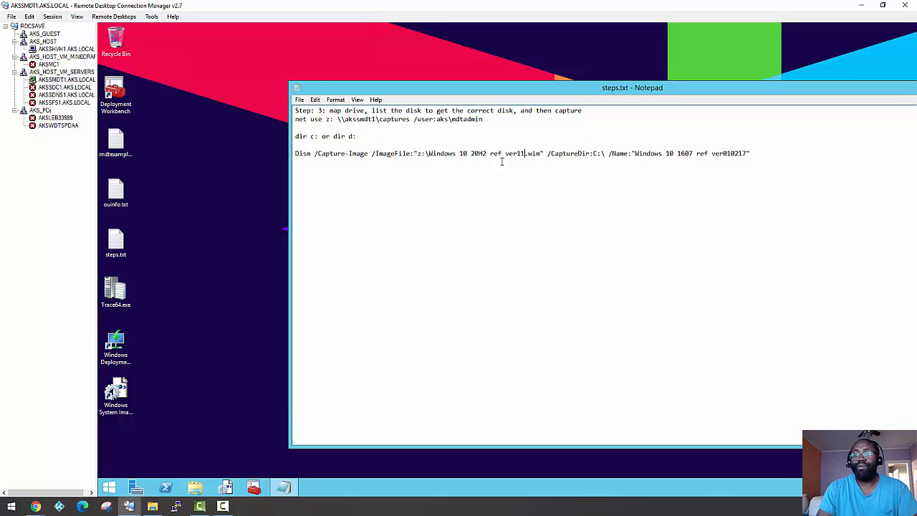
pyautogui.write('022020')
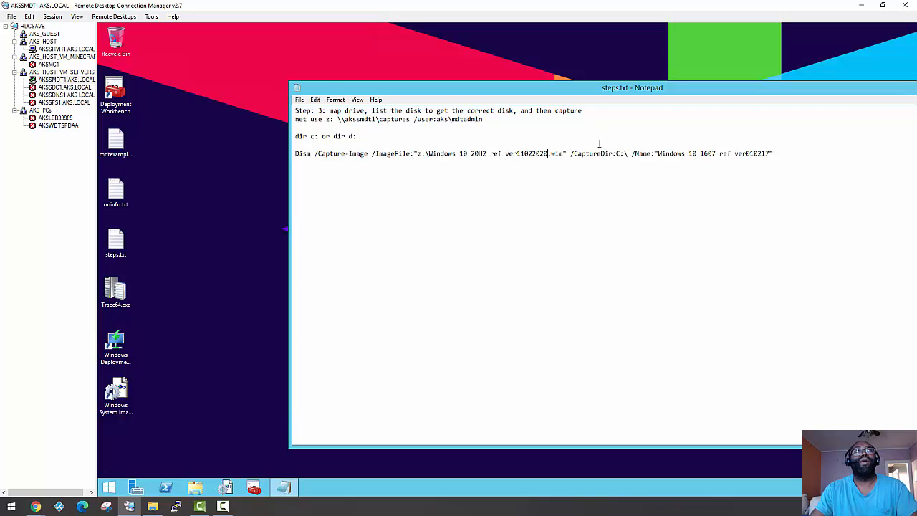
# Copy the image file name "Windows 10 20H2 ref ver11022020.wim" over the existing text in the /Name parameter.
pyautogui.moveTo(564, 154); pyautogui.dragTo(430, 152)
pyautogui.hotkey('ctrl', 'c')
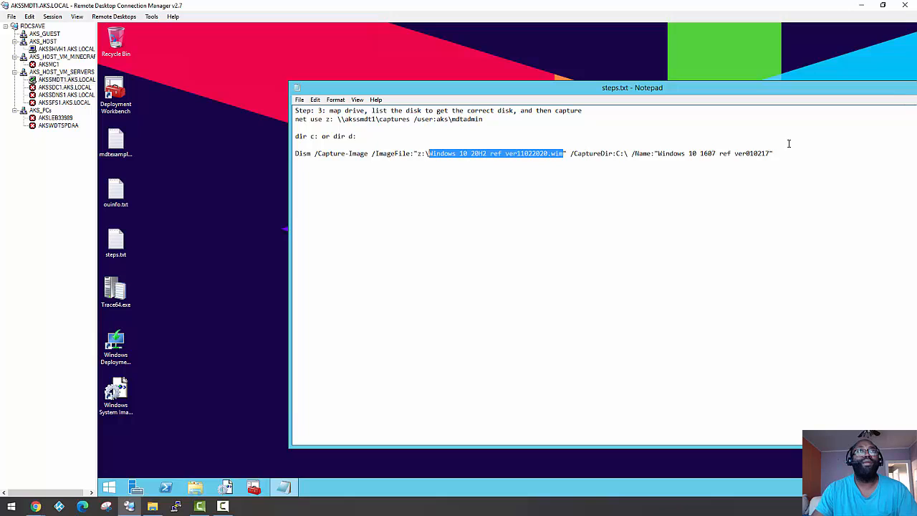
pyautogui.click(771, 153)
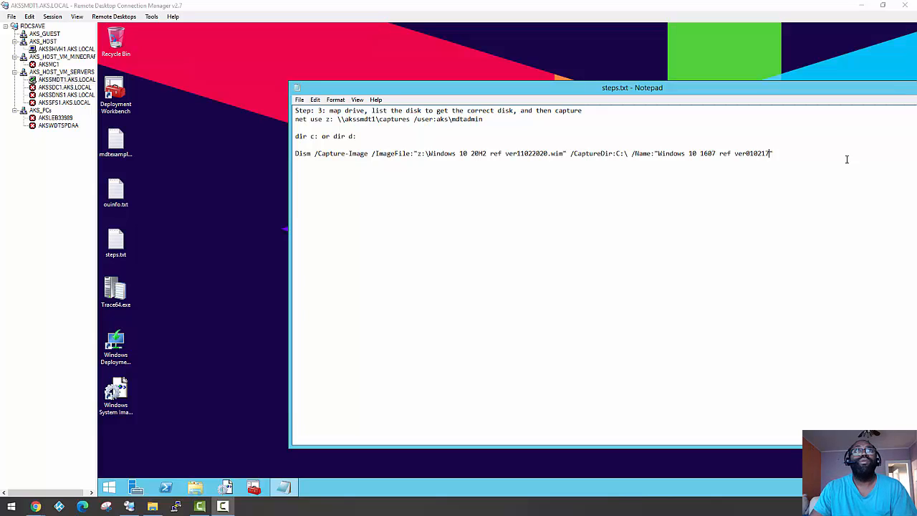
pyautogui.click(776, 152)
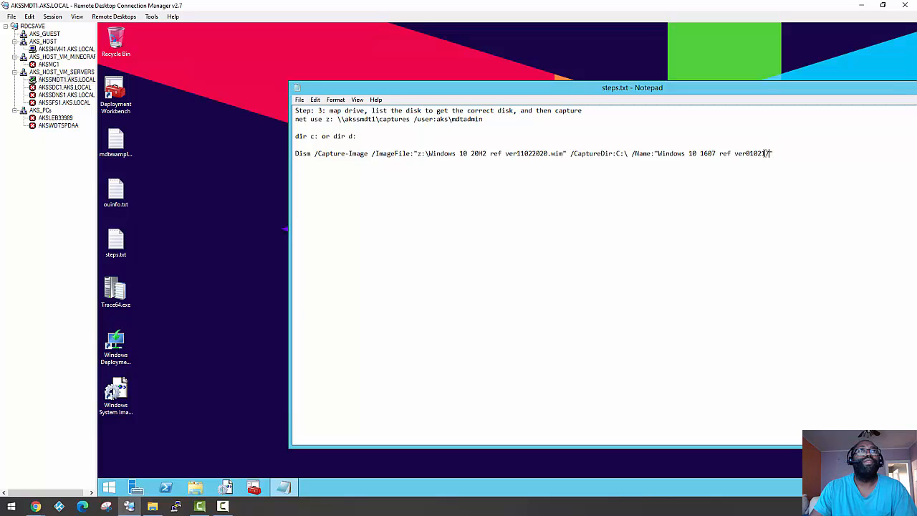
pyautogui.moveTo(769, 152); pyautogui.dragTo(658, 154)
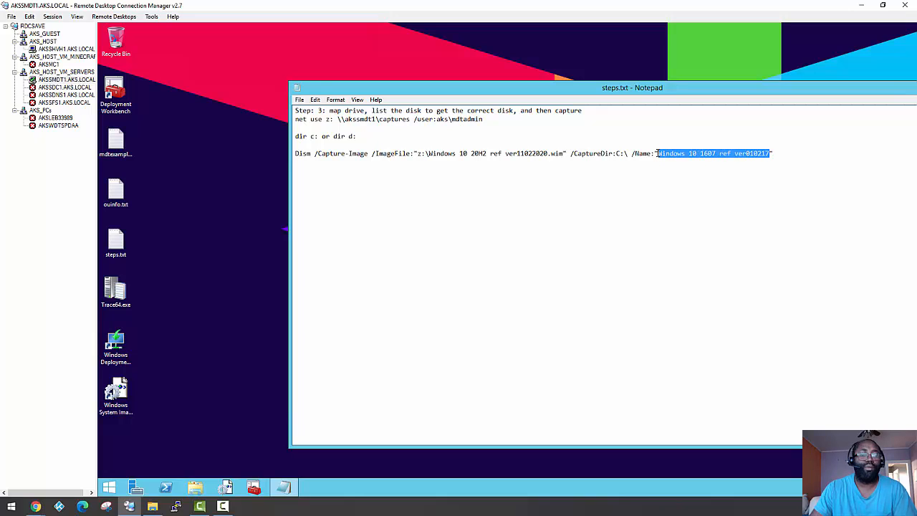
pyautogui.hotkey('ctrl', 'v')
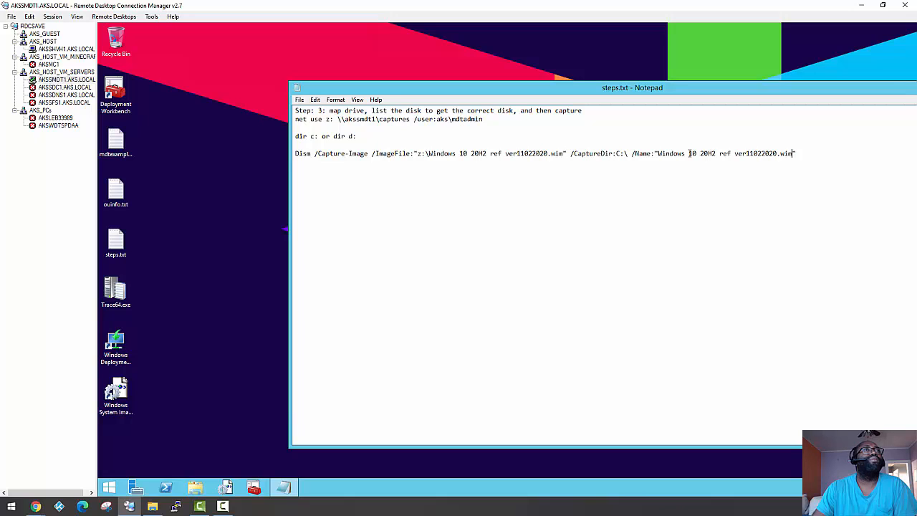
# Insert "x64" before 20H2 in both the /ImageFile and /Name values of the Dism line.
pyautogui.click(470, 153)
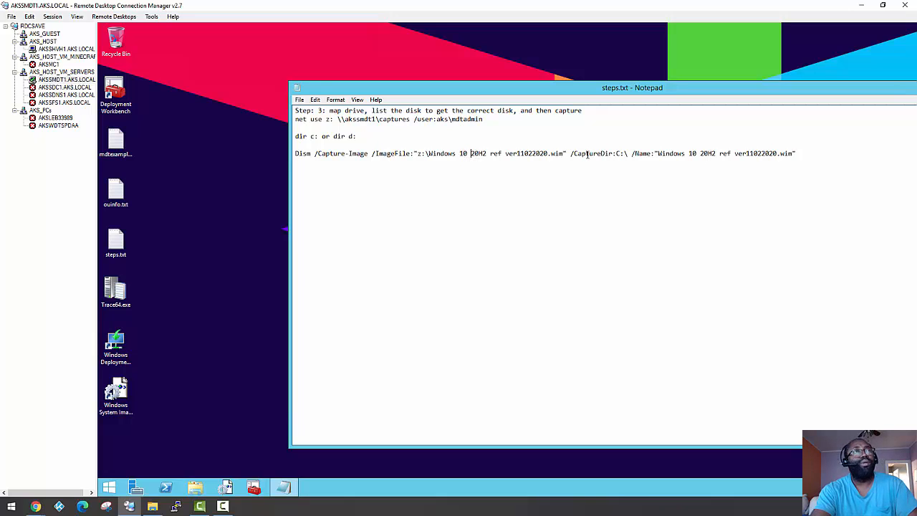
pyautogui.write('x')
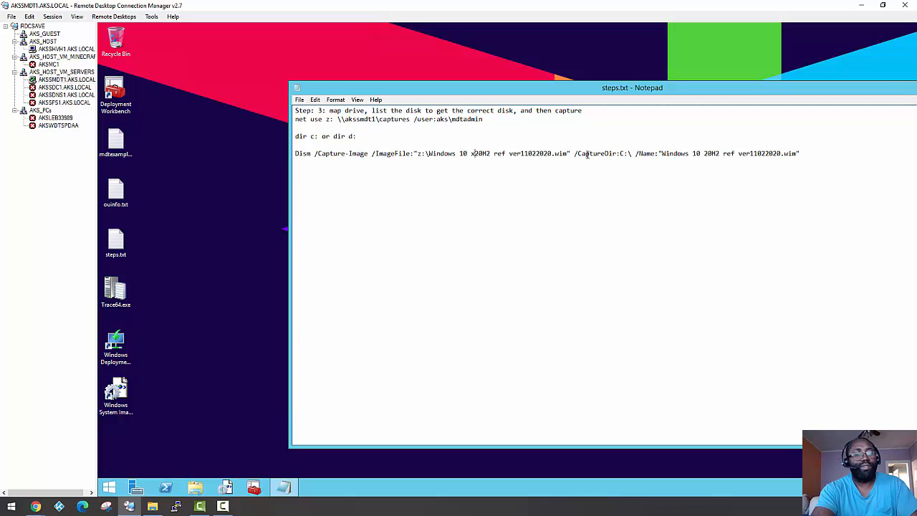
pyautogui.write('64')
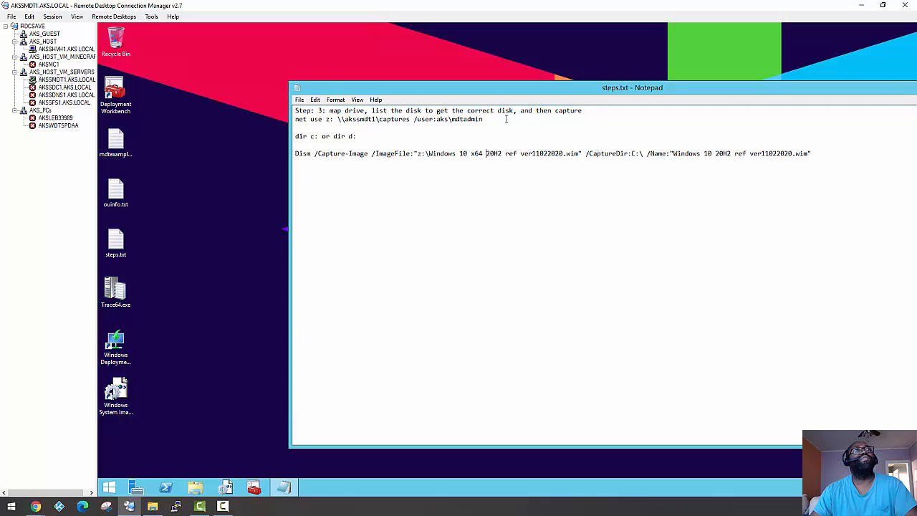
pyautogui.click(715, 154)
pyautogui.write('x')
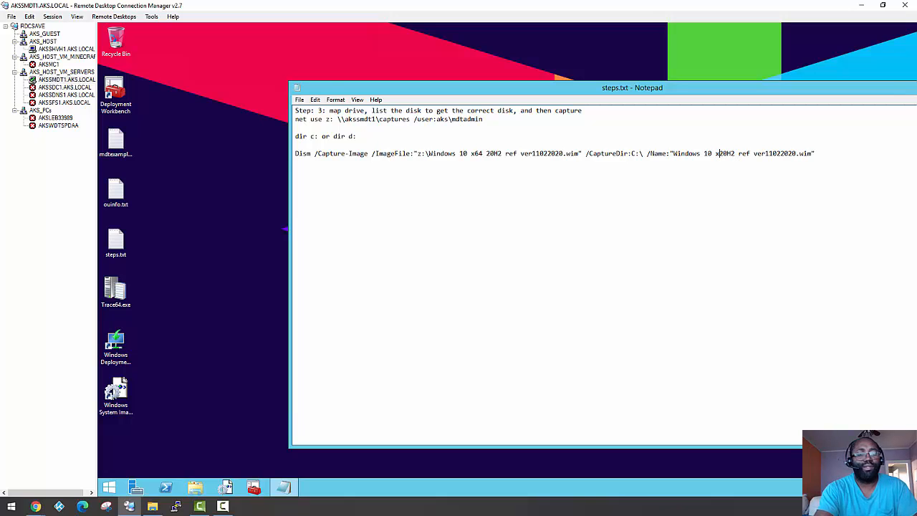
pyautogui.write('64')
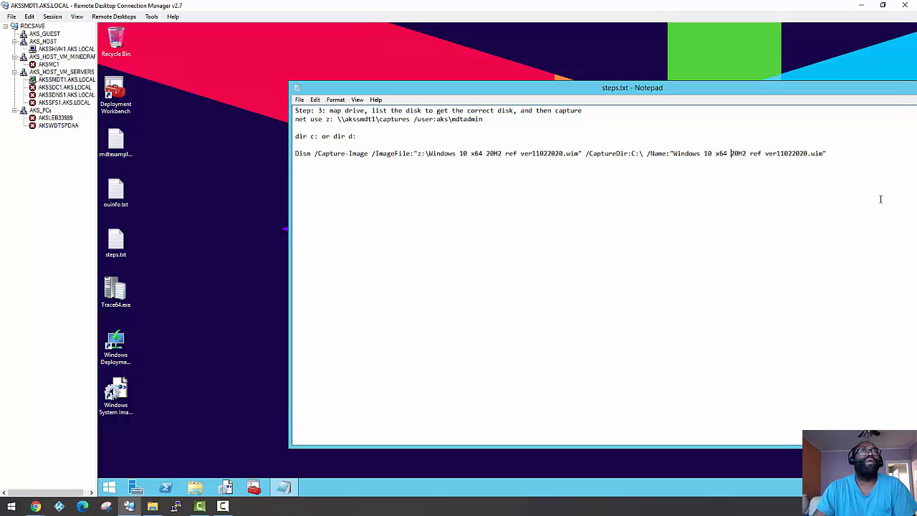
# Copy the full Dism /Capture-Image line into the virtual machine's WinPE command prompt in the AKSSHVH1.AKS.LOCAL session and run it.
pyautogui.moveTo(841, 156); pyautogui.dragTo(295, 157)
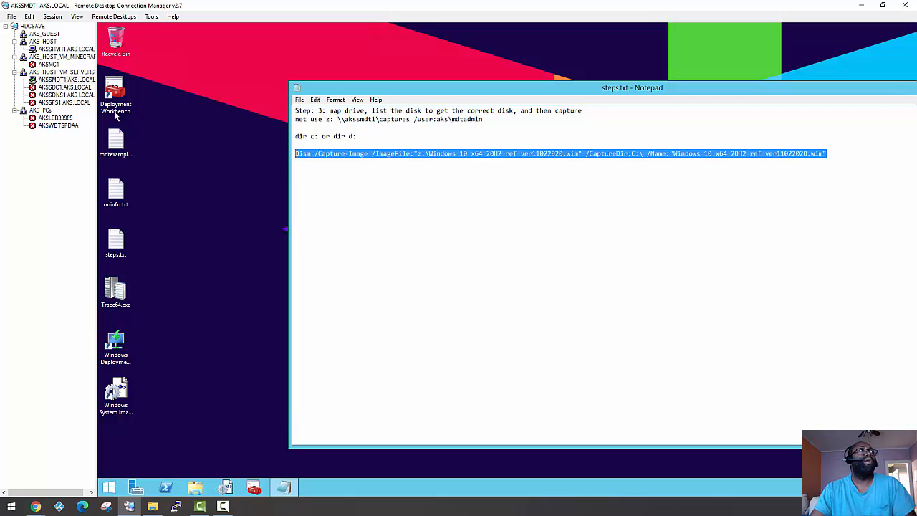
pyautogui.click(63, 49)
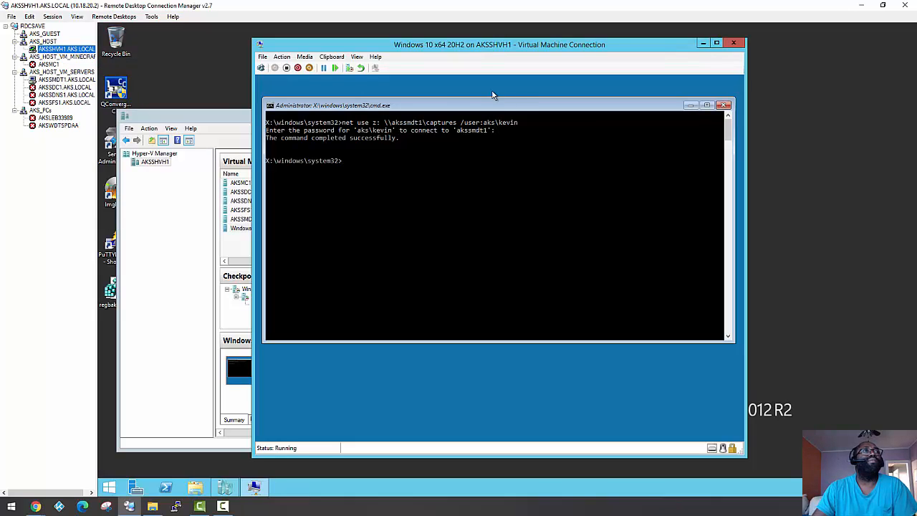
pyautogui.click(450, 106)
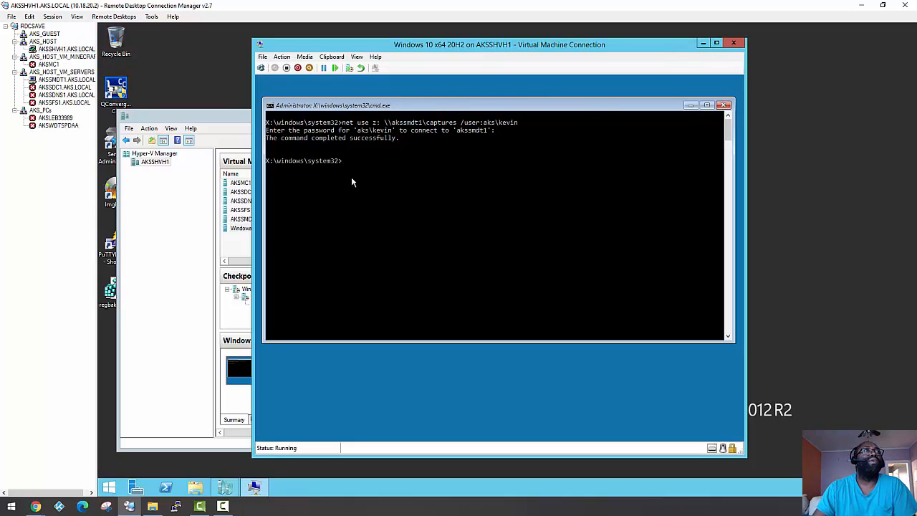
pyautogui.click(332, 57)
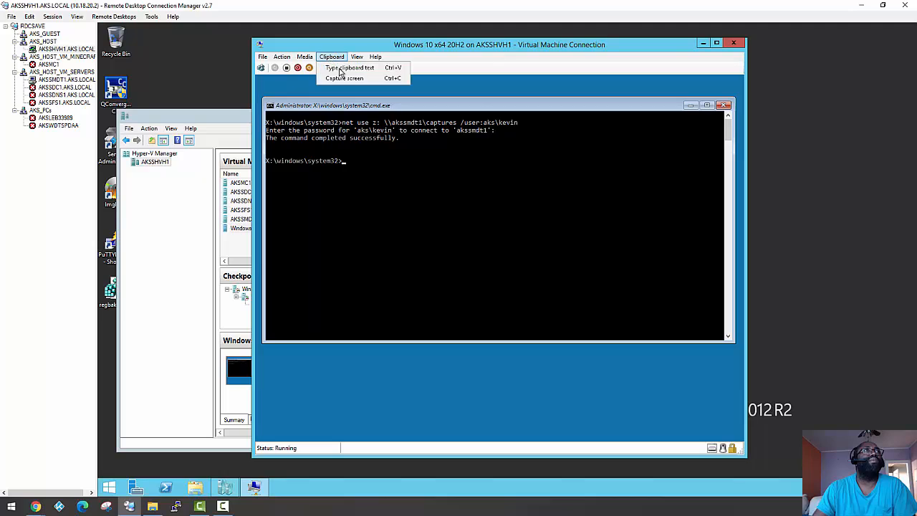
pyautogui.click(341, 70)
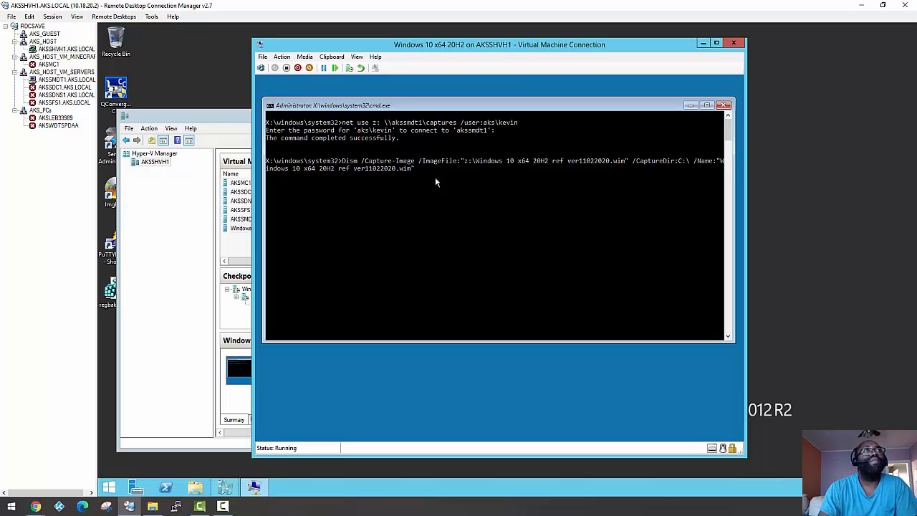
pyautogui.press('Return')
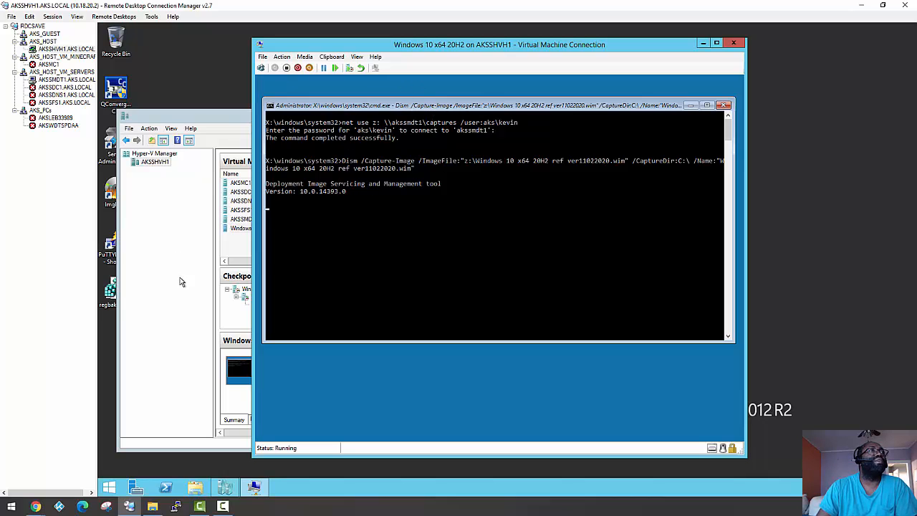
# In the AKSSMDT1.AKS.LOCAL session, open the Captures folder on Local Disk (C:) to check for the new wim file.
pyautogui.click(61, 80)
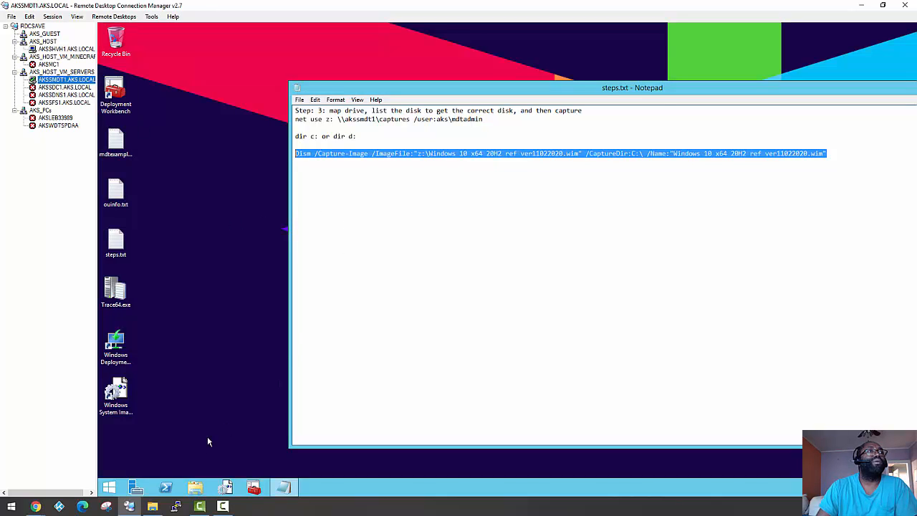
pyautogui.click(195, 487)
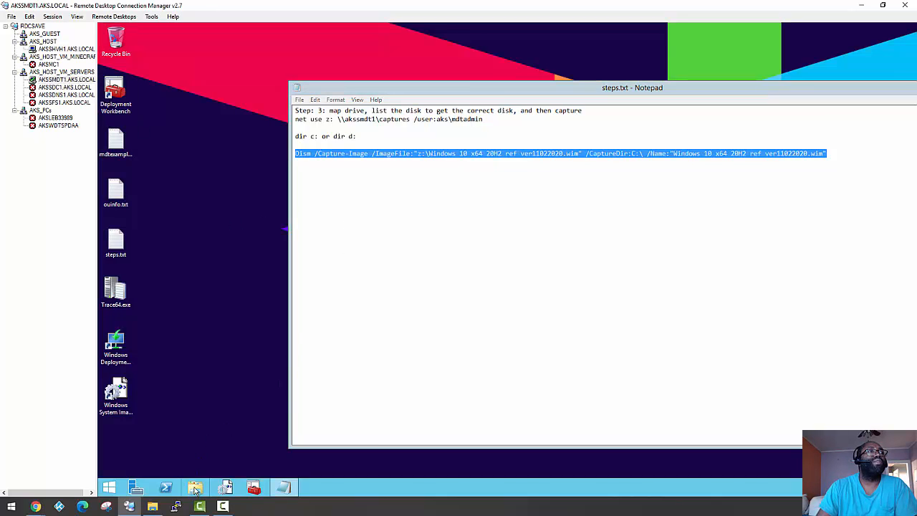
pyautogui.doubleClick(542, 279)
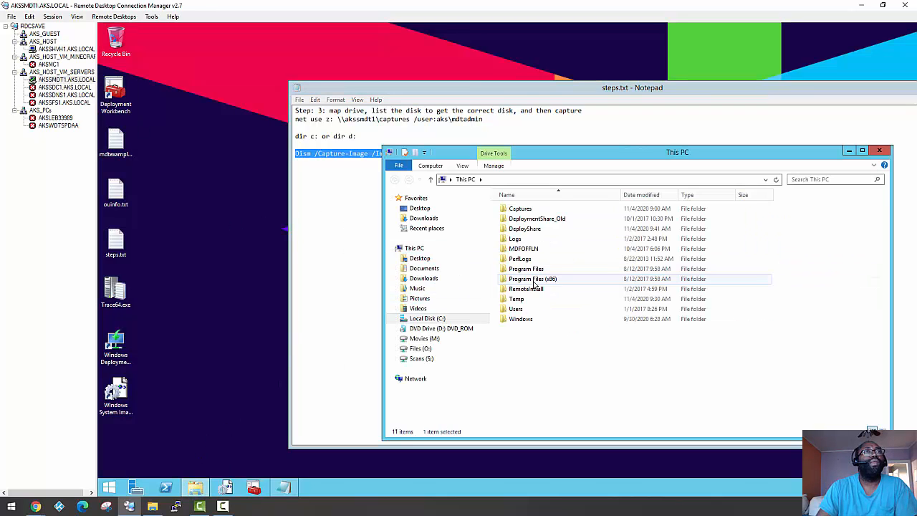
pyautogui.click(516, 210)
pyautogui.doubleClick(516, 211)
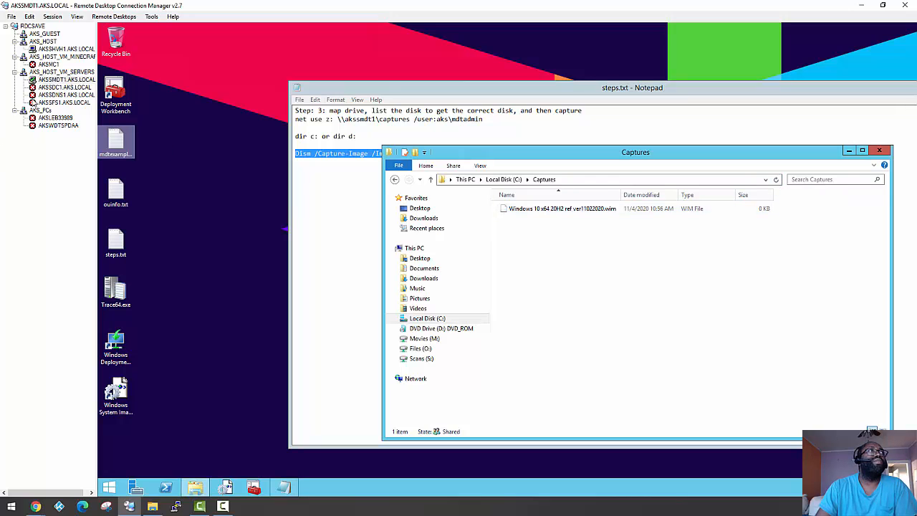
# Monitor the Dism capture, comparing its progress in the AKSSHVH1.AKS.LOCAL session with the wim file in the Captures folder on AKSSMDT1.
pyautogui.click(58, 48)
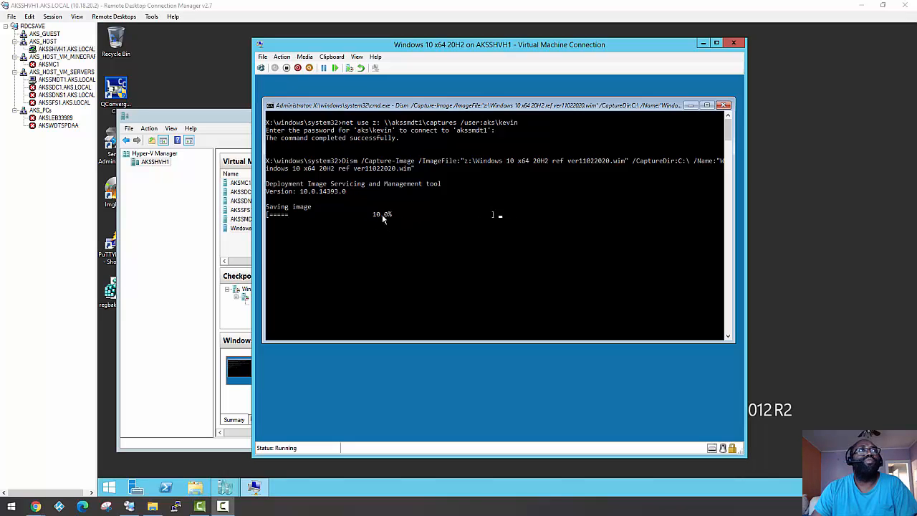
pyautogui.click(57, 80)
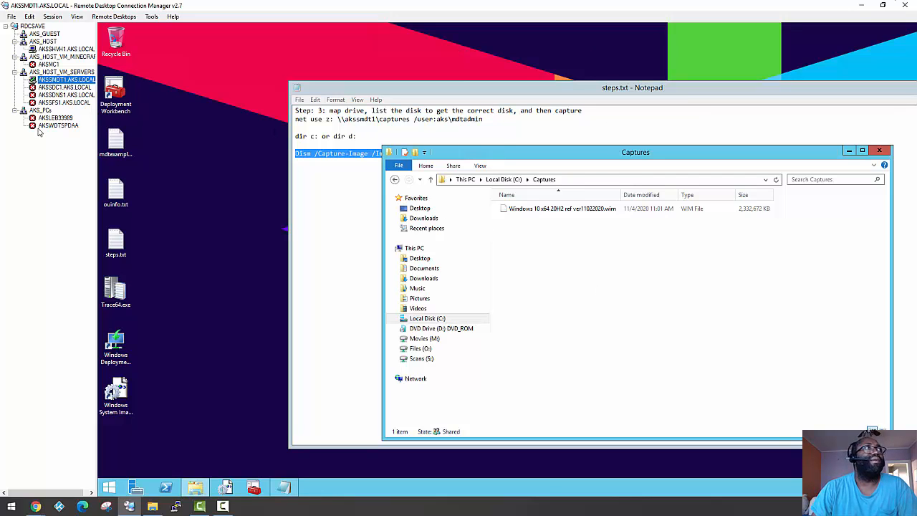
pyautogui.click(50, 49)
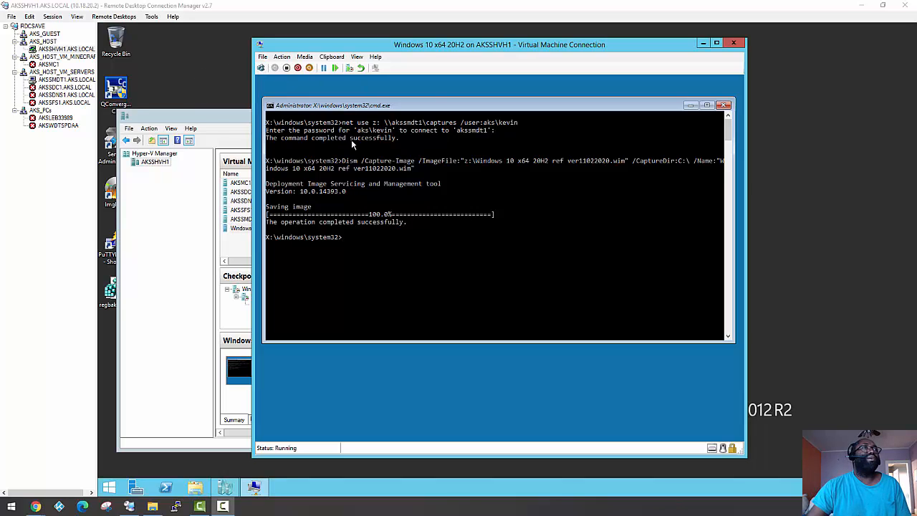
# Return to the AKSSMDT1.AKS.LOCAL session and refresh the Captures folder to check the captured wim file's size.
pyautogui.click(66, 79)
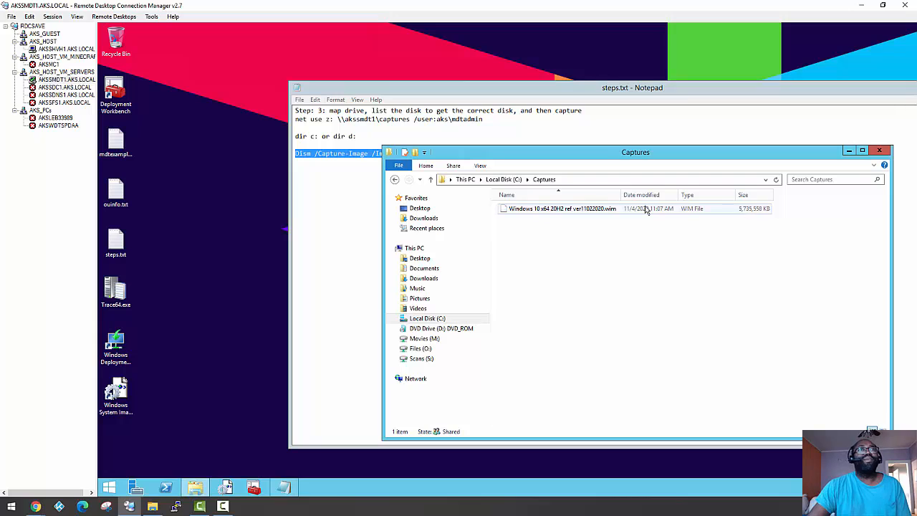
pyautogui.click(776, 182)
pyautogui.click(777, 182)
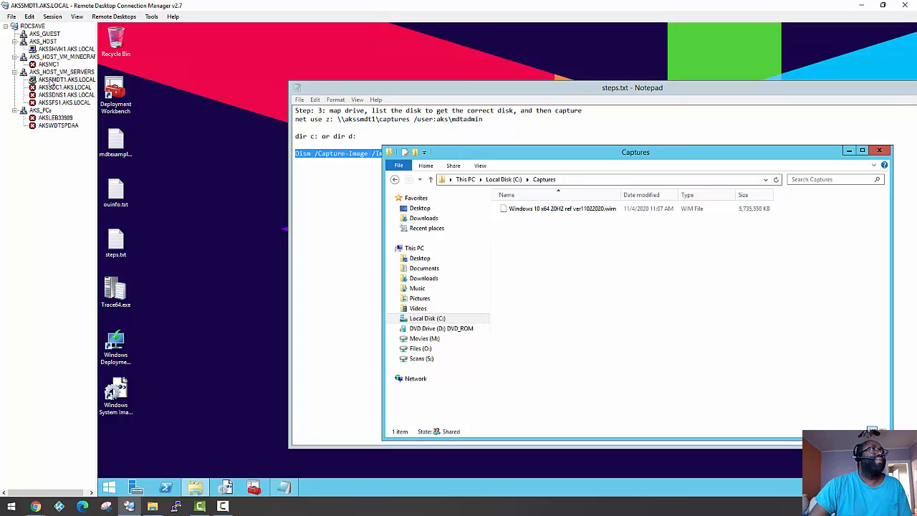
# In the AKSSHVH1.AKS.LOCAL session, turn off the Windows 10 x64 20H2 virtual machine and close its connection window and Hyper-V Manager.
pyautogui.click(48, 49)
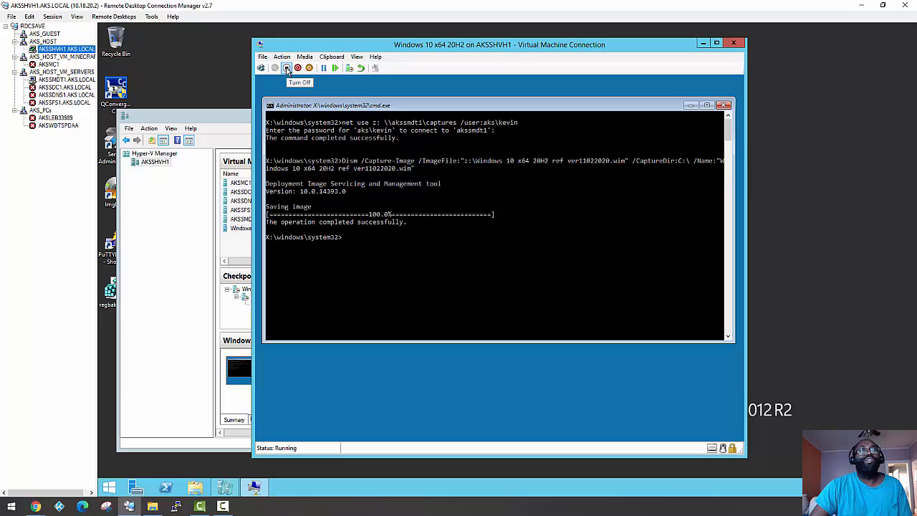
pyautogui.click(287, 68)
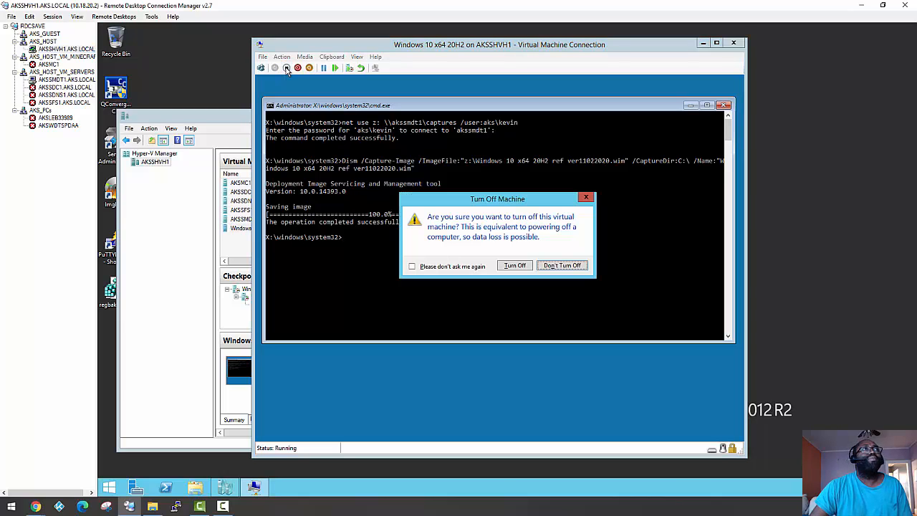
pyautogui.click(514, 265)
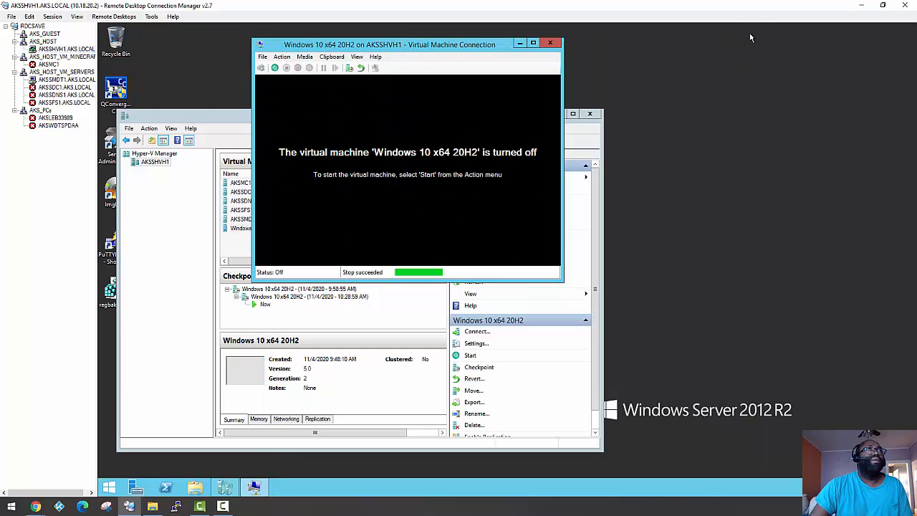
pyautogui.click(552, 44)
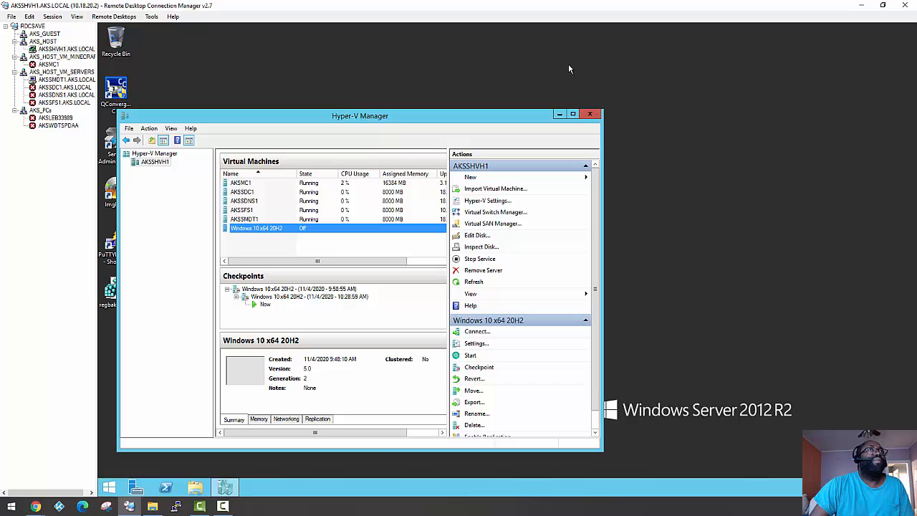
pyautogui.click(589, 115)
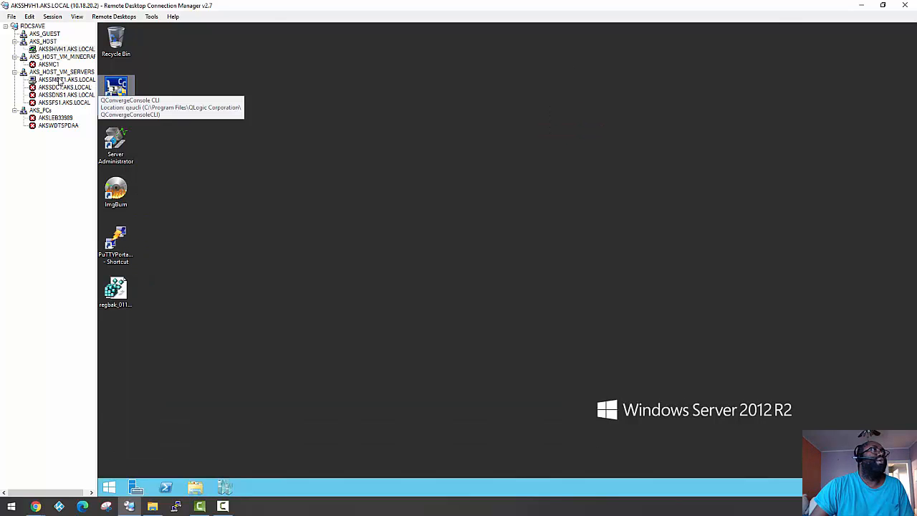
# Switch to the AKSSMDT1.AKS.LOCAL session and close steps.txt, saving its changes.
pyautogui.click(63, 80)
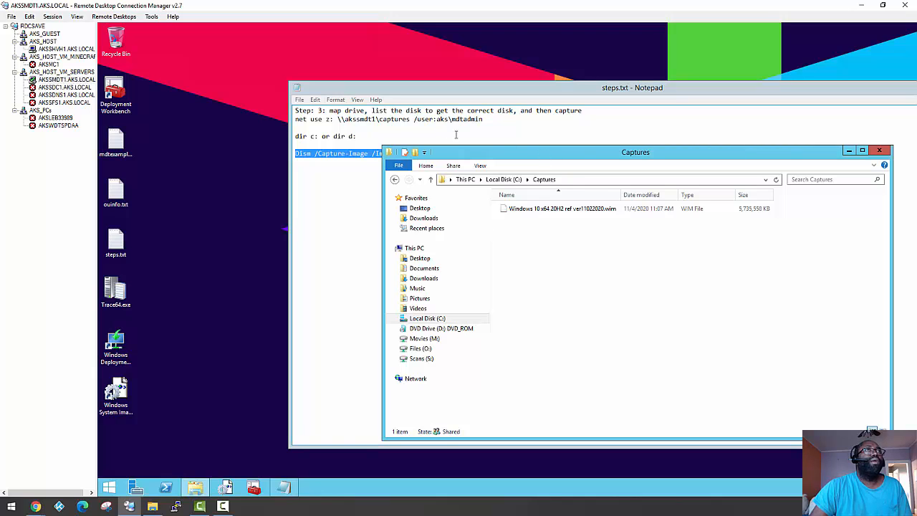
pyautogui.moveTo(798, 93); pyautogui.dragTo(588, 83)
pyautogui.click(752, 76)
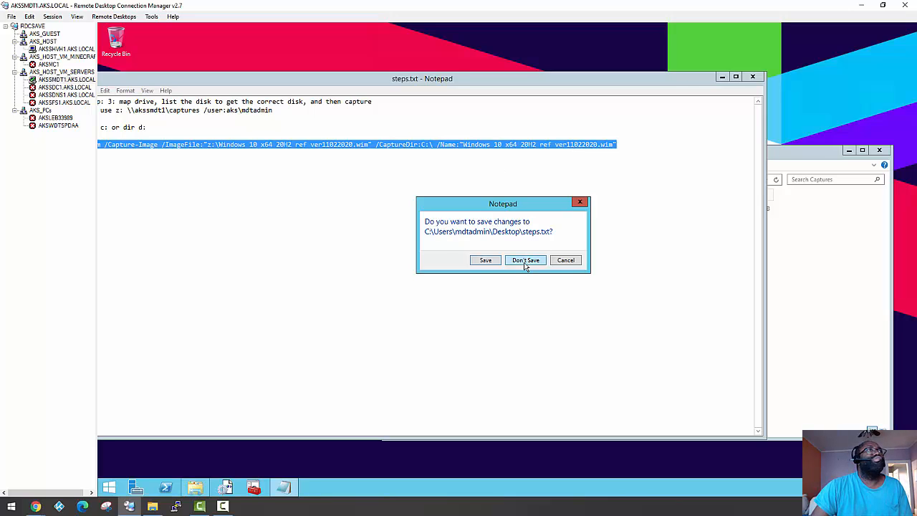
pyautogui.click(485, 261)
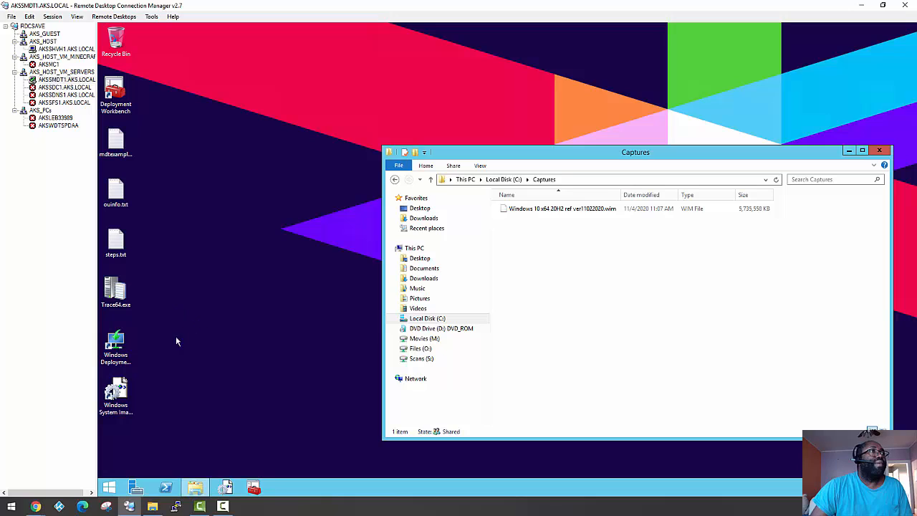
pyautogui.click(117, 390)
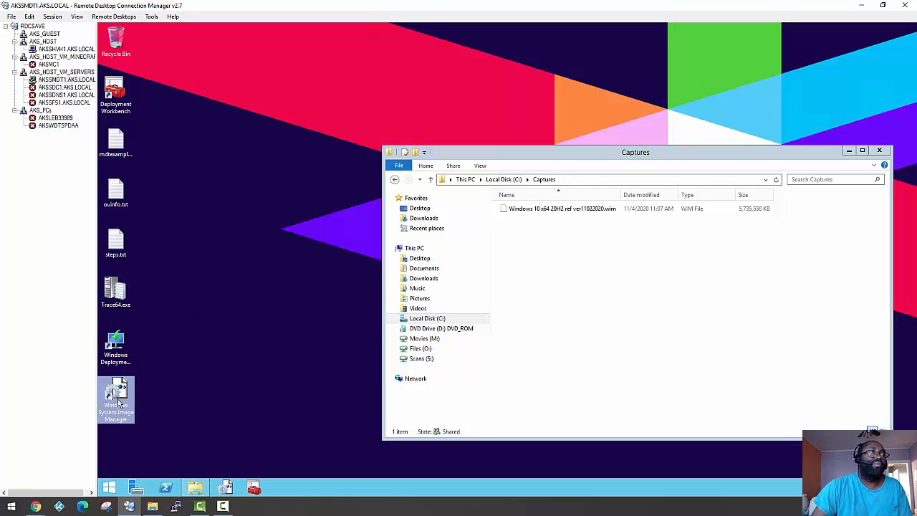
pyautogui.rightClick(115, 388)
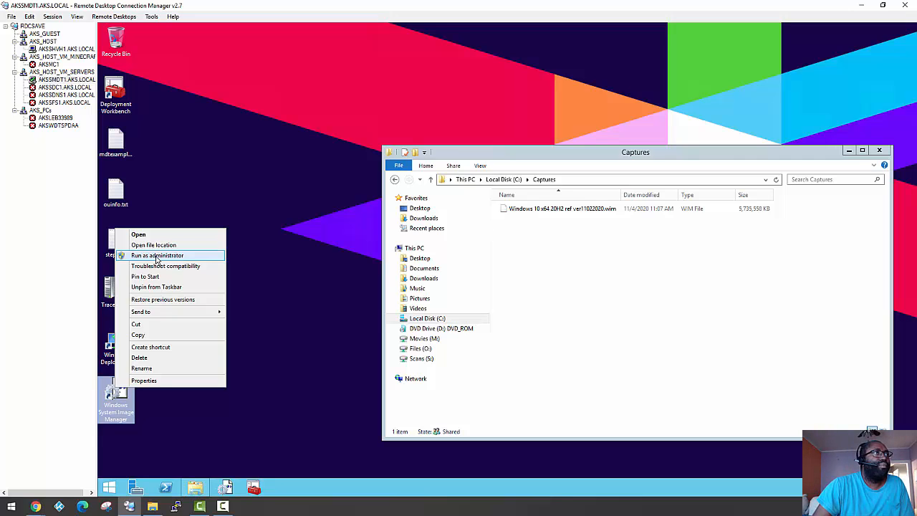
pyautogui.click(156, 256)
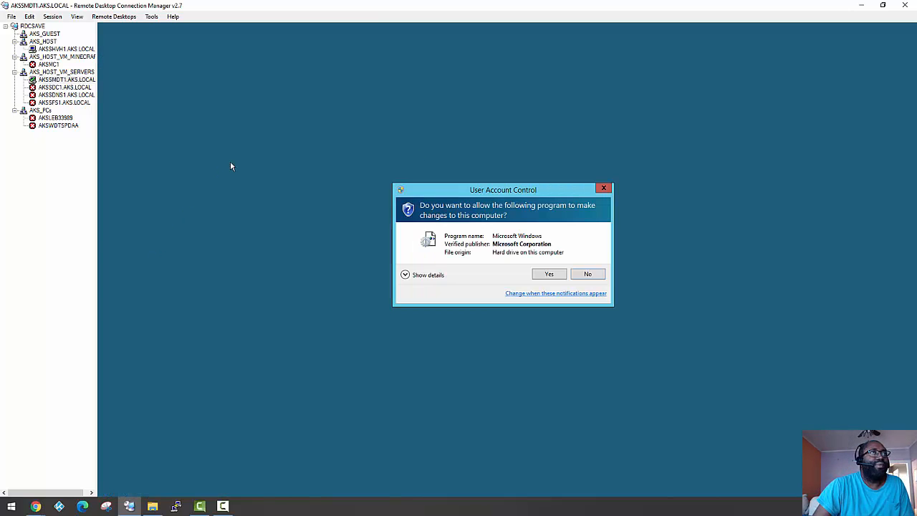
pyautogui.click(547, 275)
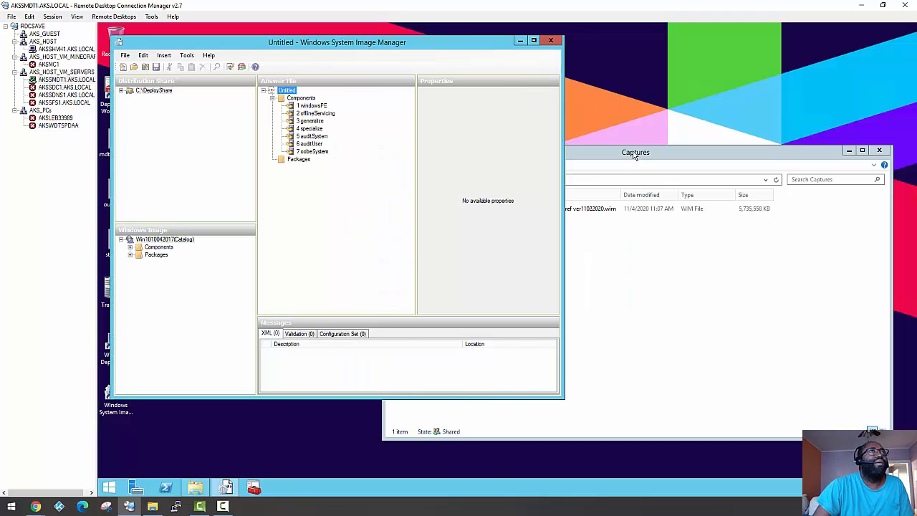
pyautogui.moveTo(634, 155); pyautogui.dragTo(684, 132)
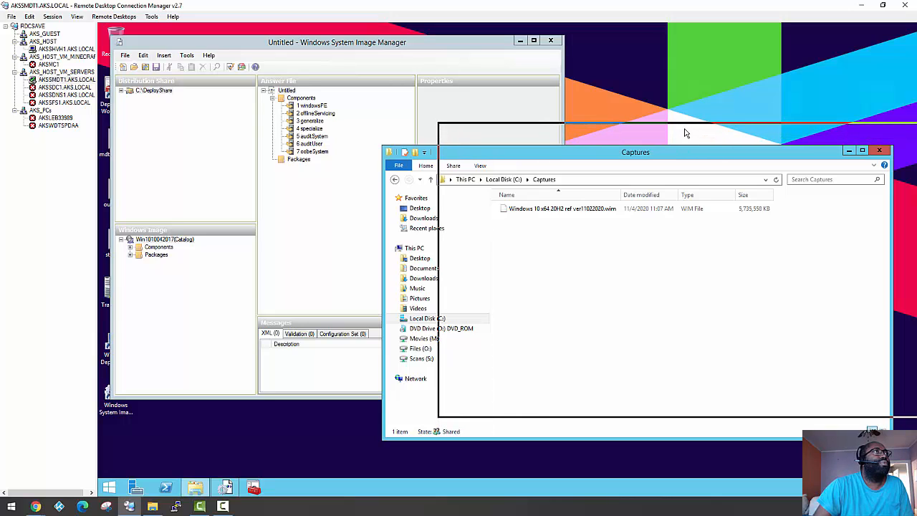
pyautogui.moveTo(684, 133); pyautogui.dragTo(596, 182)
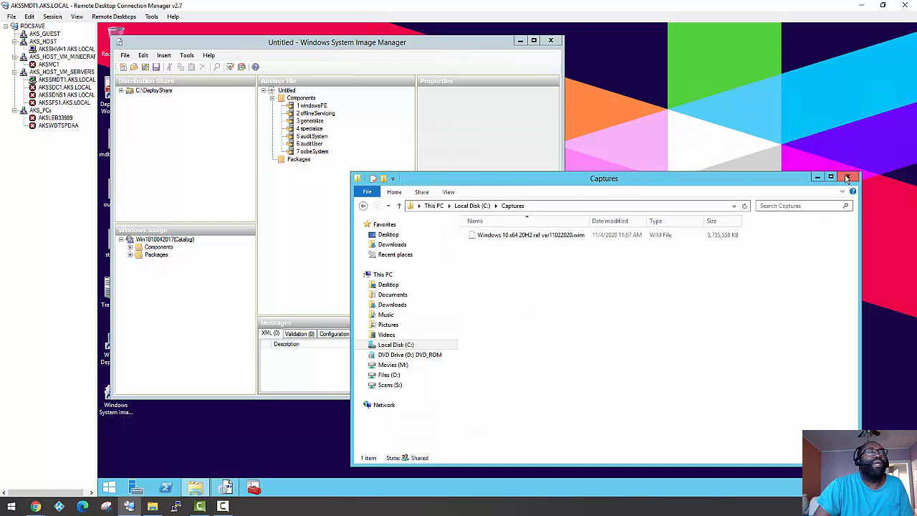
pyautogui.click(550, 41)
pyautogui.click(118, 391)
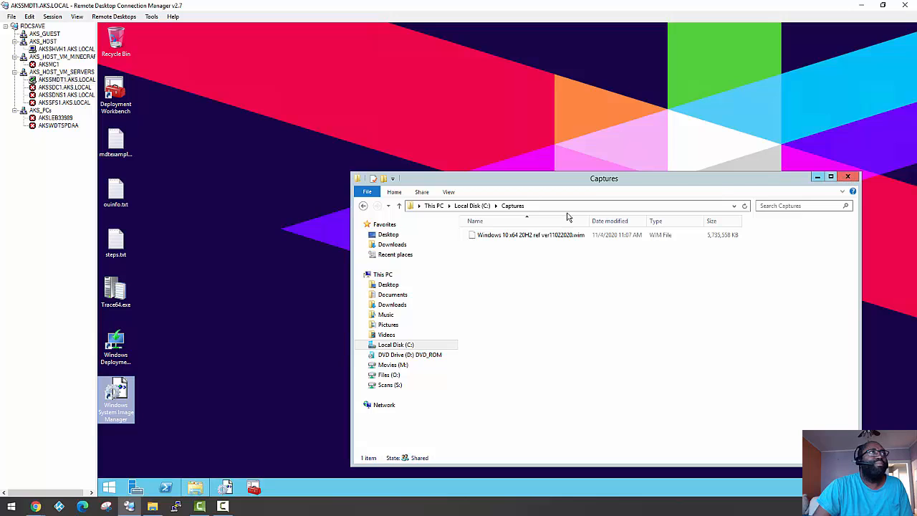
# Run Deployment Workbench from the desktop as administrator and allow it to make changes to the computer.
pyautogui.click(114, 94)
pyautogui.rightClick(115, 94)
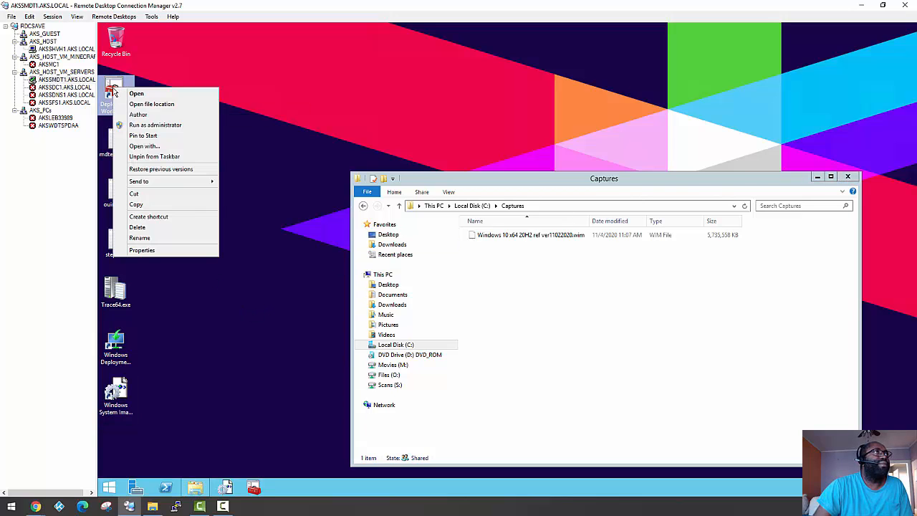
pyautogui.click(152, 124)
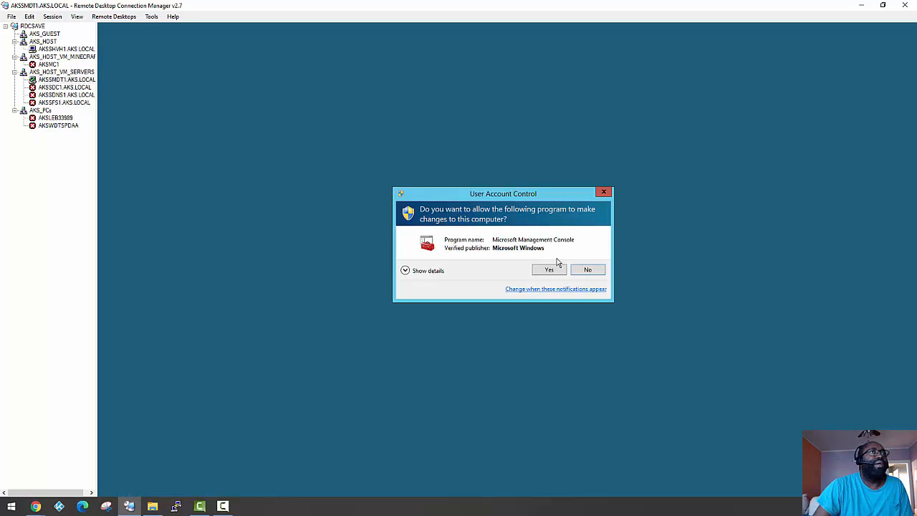
pyautogui.click(550, 270)
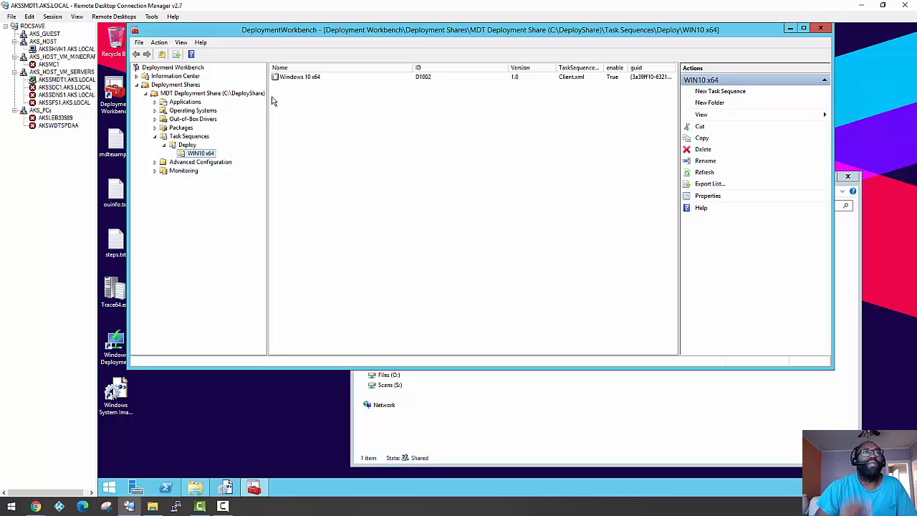
# Create a new folder named Win10 under Operating Systems in the MDT Deployment Share.
pyautogui.click(183, 111)
pyautogui.click(154, 111)
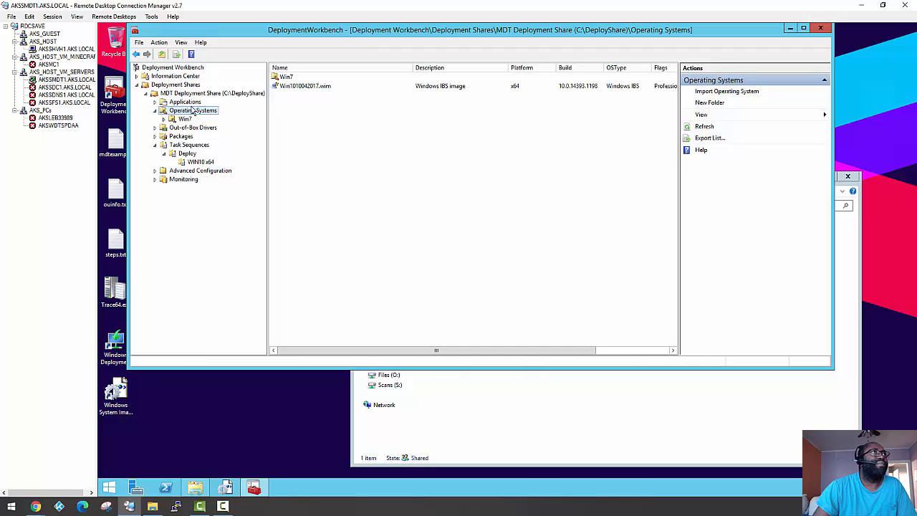
pyautogui.rightClick(185, 112)
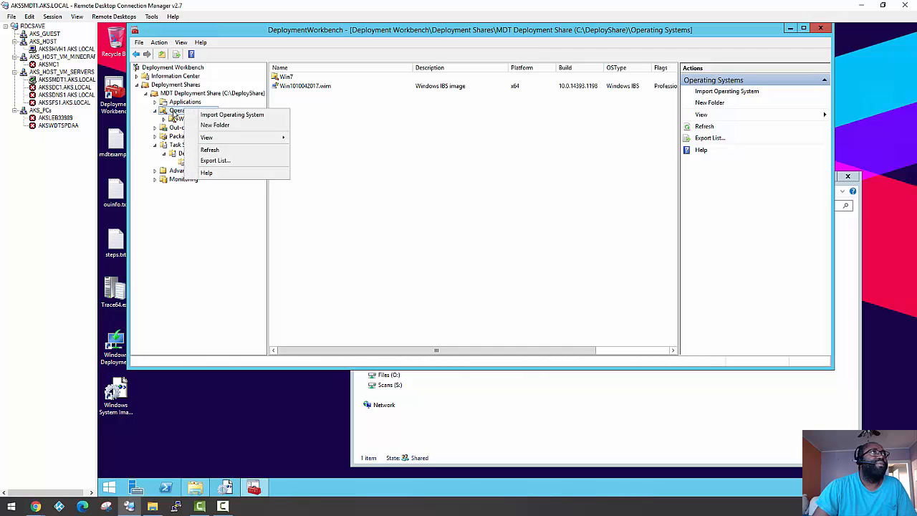
pyautogui.click(213, 125)
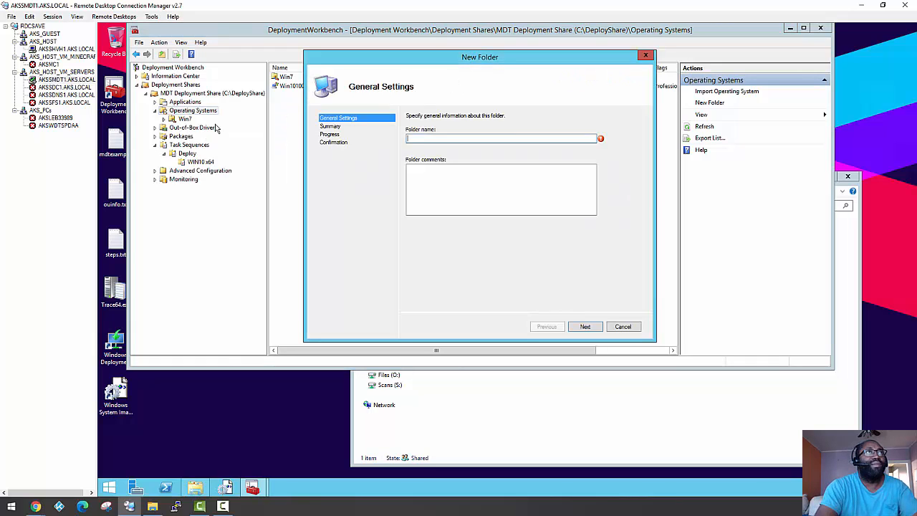
pyautogui.write('Win')
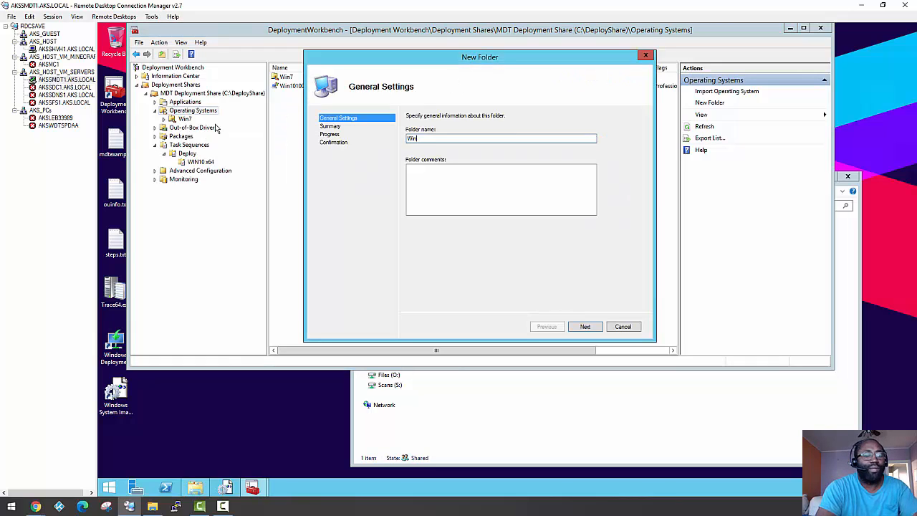
pyautogui.write('10')
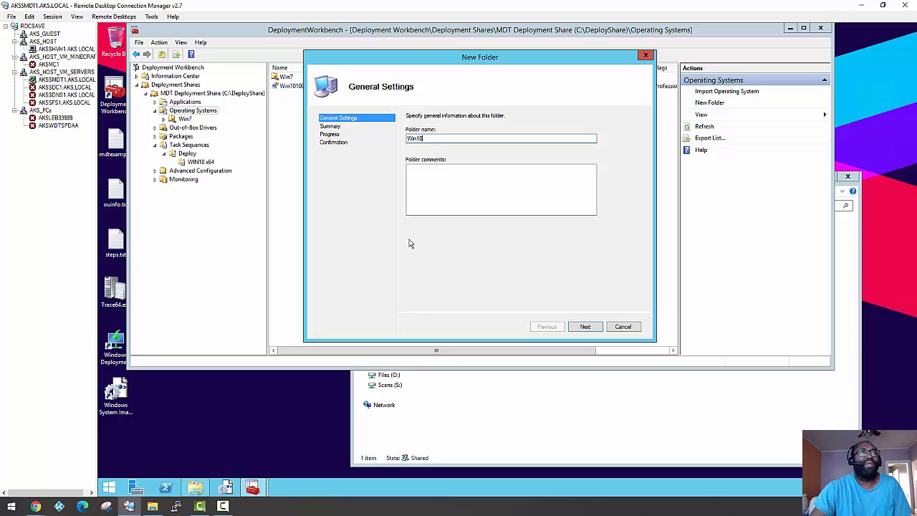
pyautogui.click(585, 326)
pyautogui.click(585, 326)
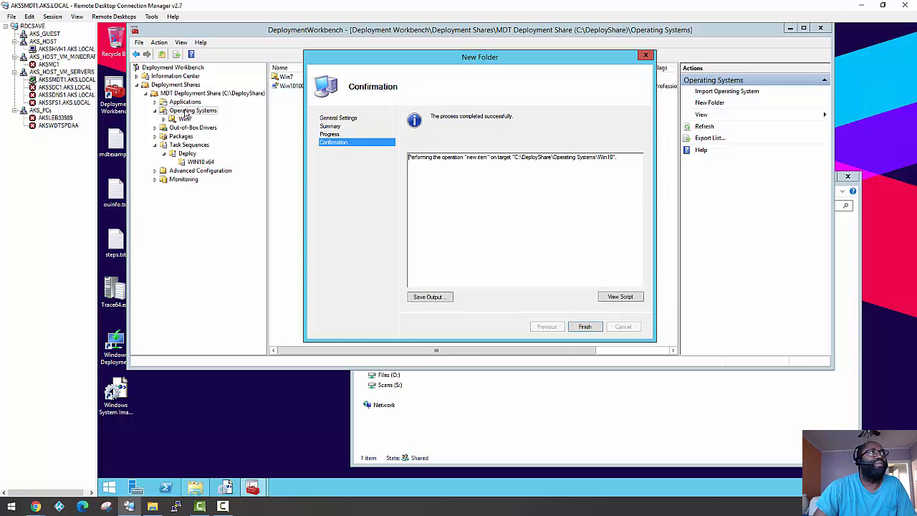
pyautogui.click(584, 326)
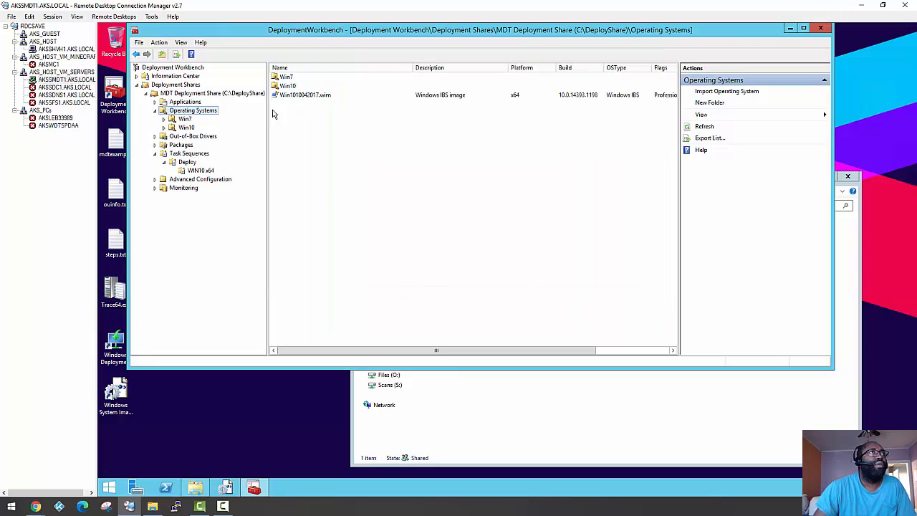
# Delete Win1010042017.wim from Operating Systems completely, including any copies in other folders.
pyautogui.click(295, 97)
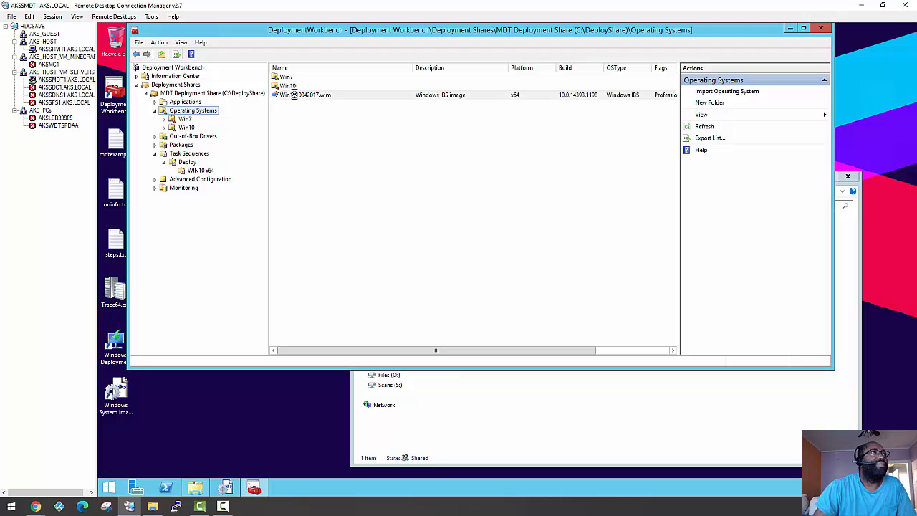
pyautogui.rightClick(295, 97)
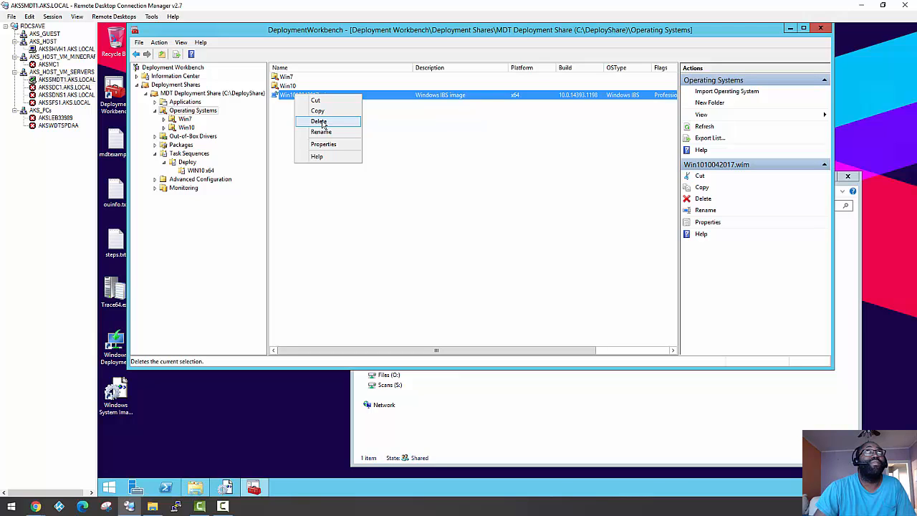
pyautogui.click(320, 122)
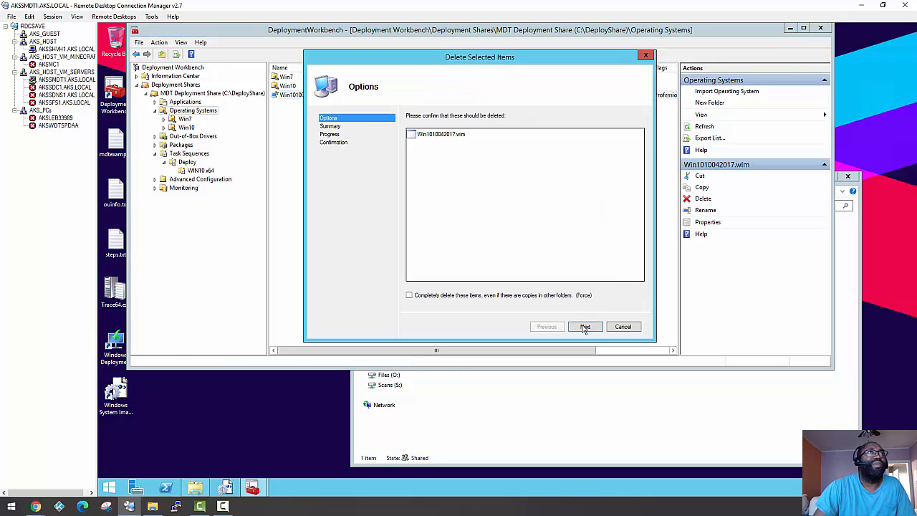
pyautogui.click(452, 300)
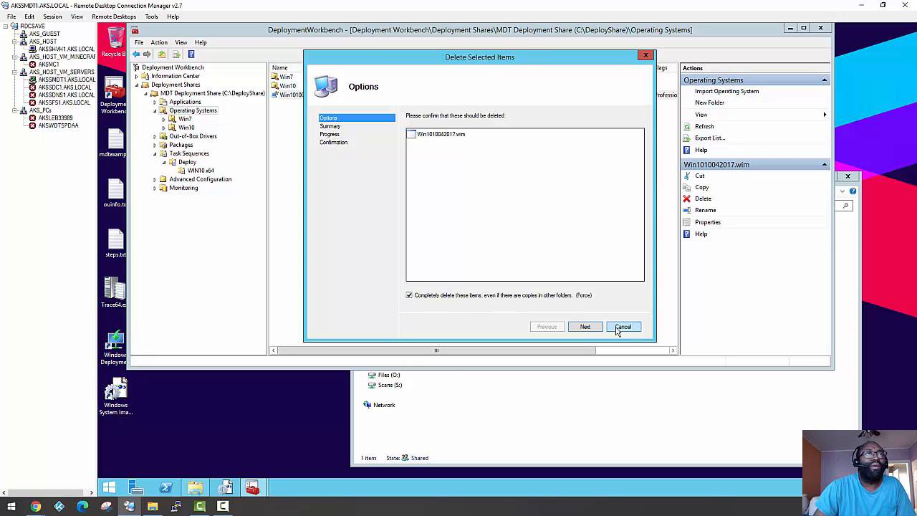
pyautogui.click(586, 327)
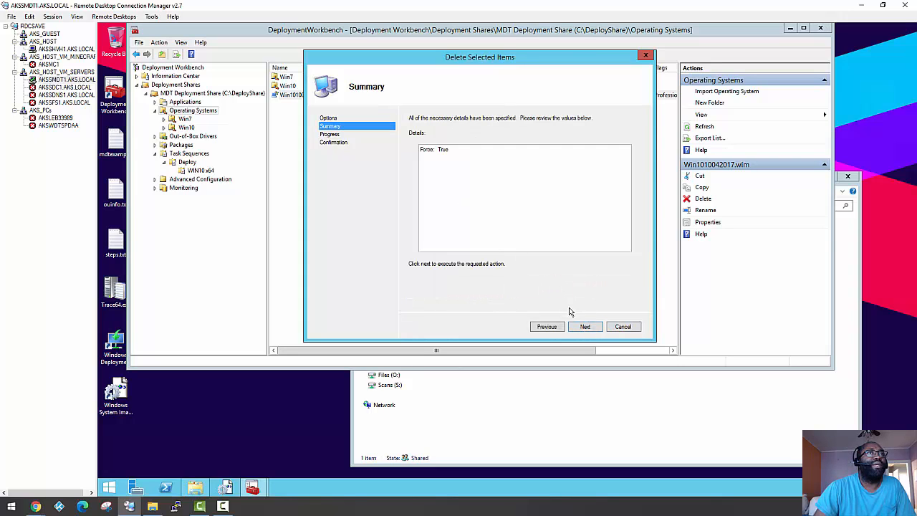
pyautogui.click(585, 327)
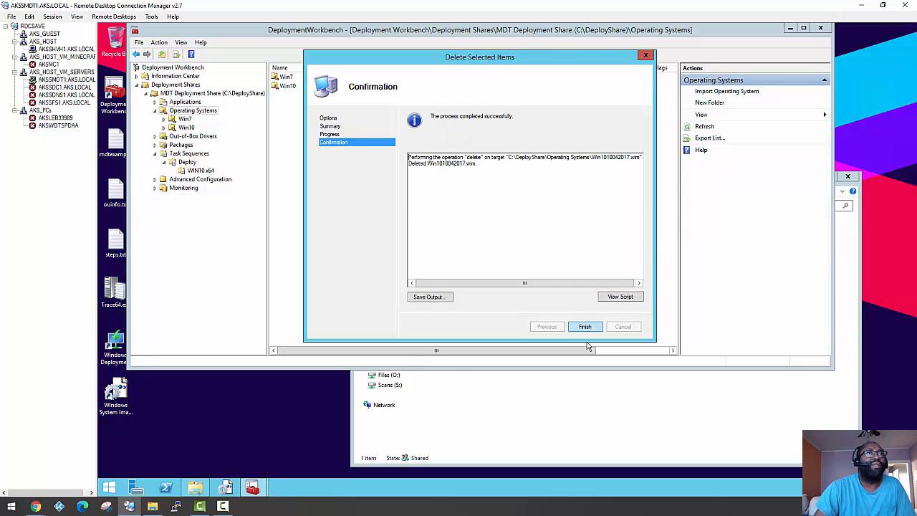
pyautogui.click(585, 326)
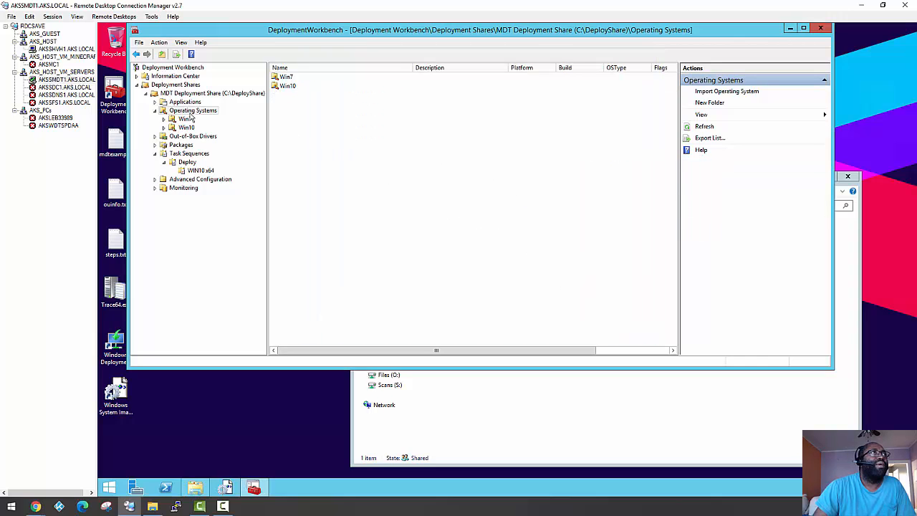
# Start importing an operating system into the Win10 folder, using a custom image file as the type.
pyautogui.click(186, 129)
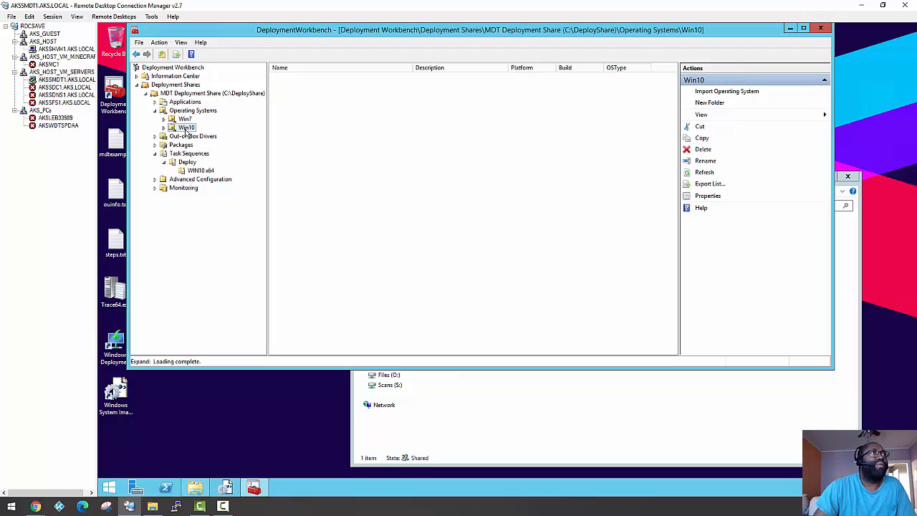
pyautogui.rightClick(185, 129)
pyautogui.click(213, 135)
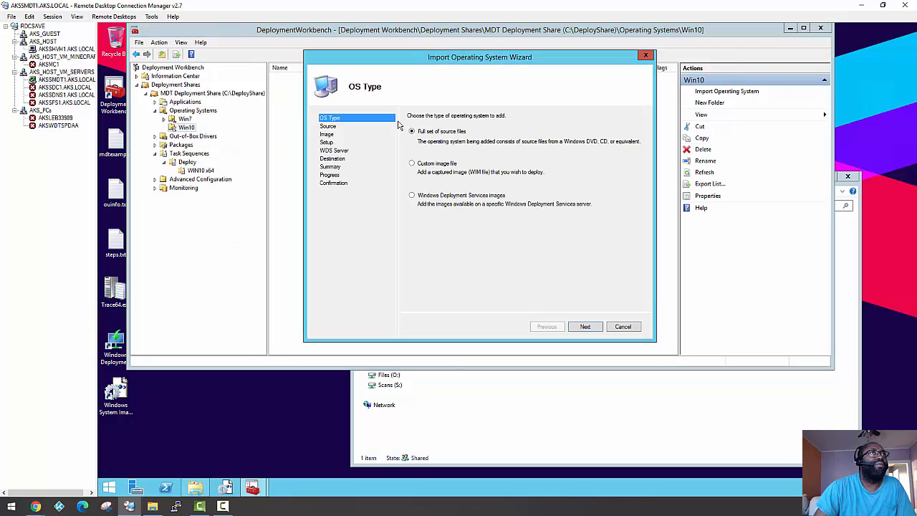
pyautogui.click(437, 164)
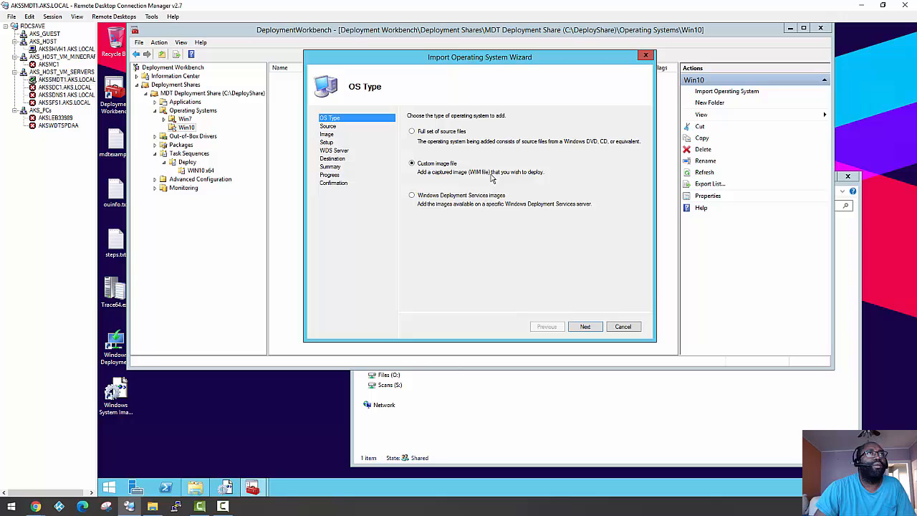
pyautogui.click(584, 327)
# Choose Windows 10 x64 20H2 ref ver11022020.wim from C:\Captures as the source image file.
pyautogui.click(617, 141)
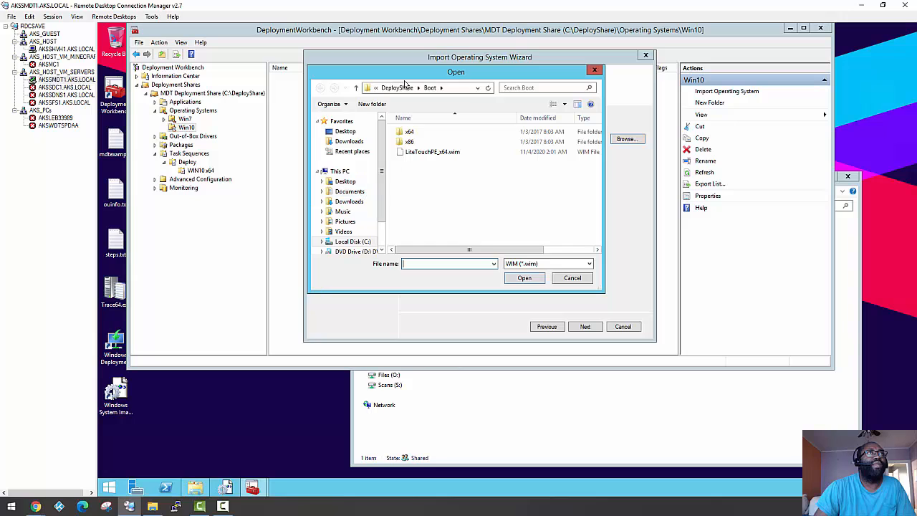
pyautogui.click(397, 88)
pyautogui.click(397, 88)
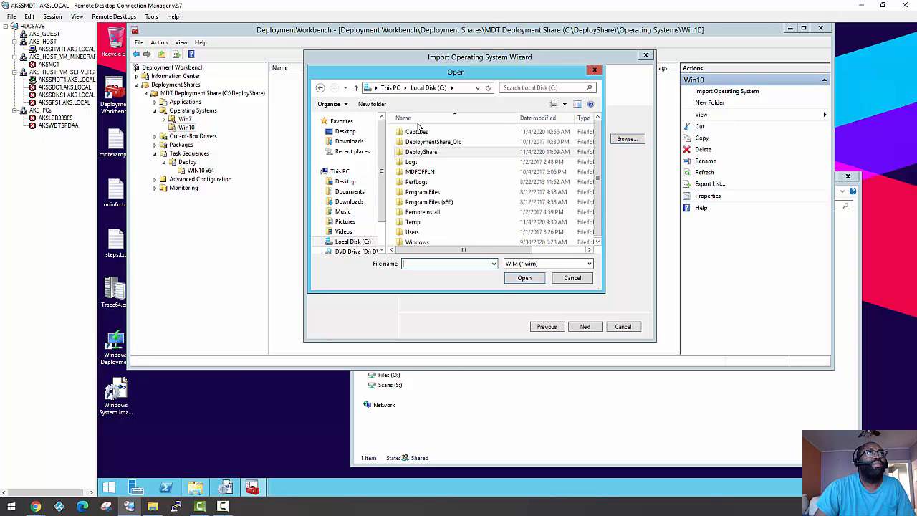
pyautogui.doubleClick(414, 131)
pyautogui.click(422, 138)
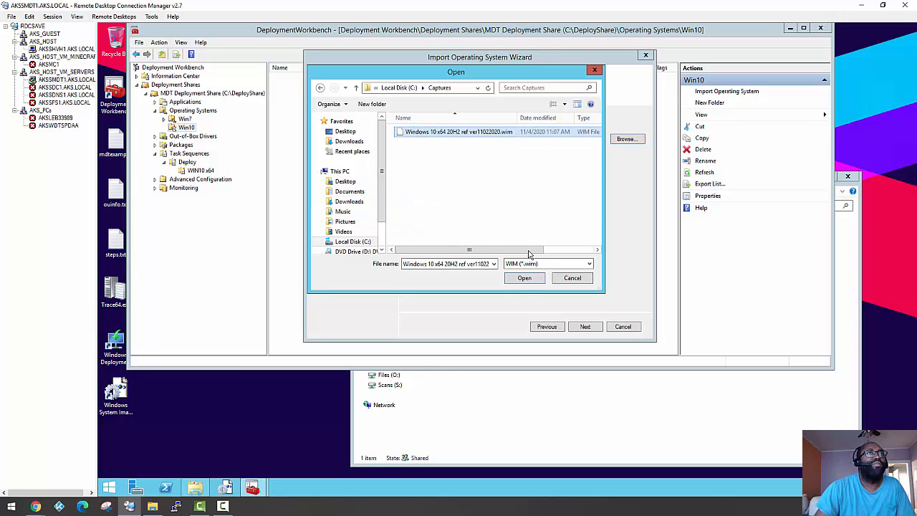
pyautogui.click(524, 278)
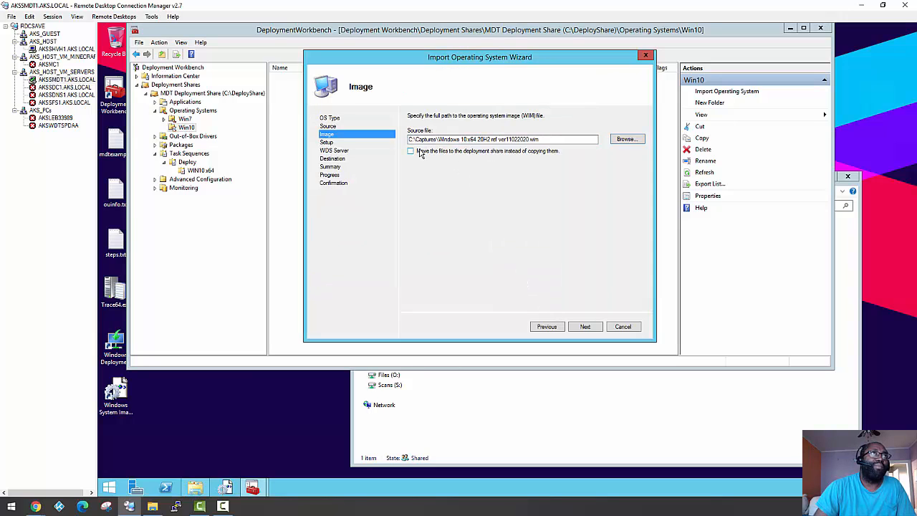
# Run the import without setup files, copying rather than moving the image, and keep the suggested destination directory Windows 10 x64 20H2 ref ver11022020.
pyautogui.click(413, 152)
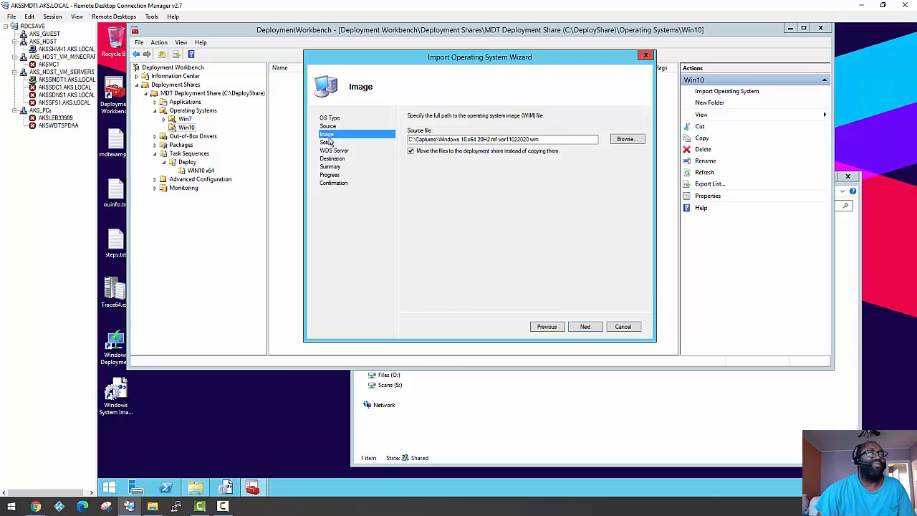
pyautogui.click(411, 153)
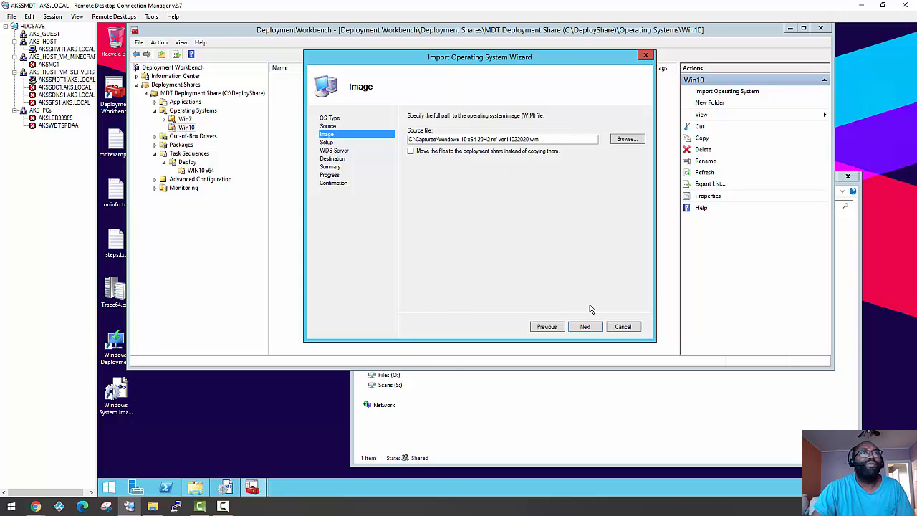
pyautogui.click(585, 327)
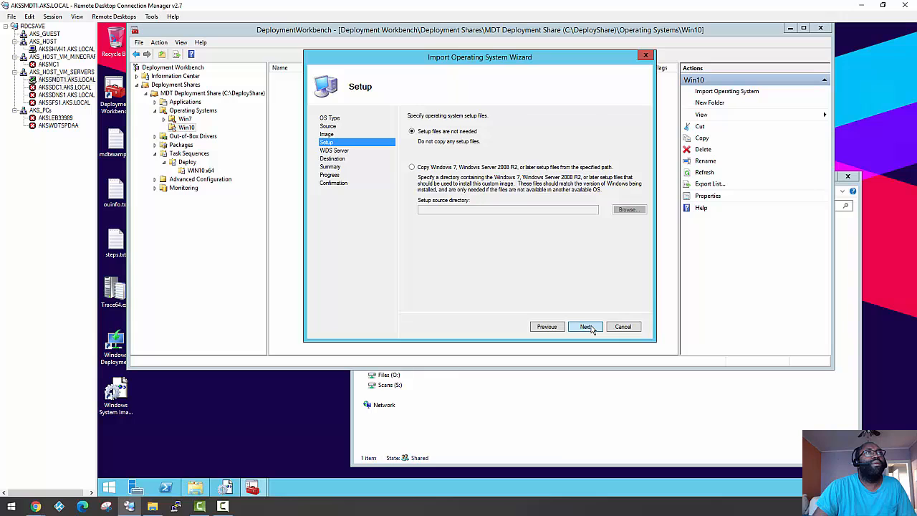
pyautogui.click(586, 327)
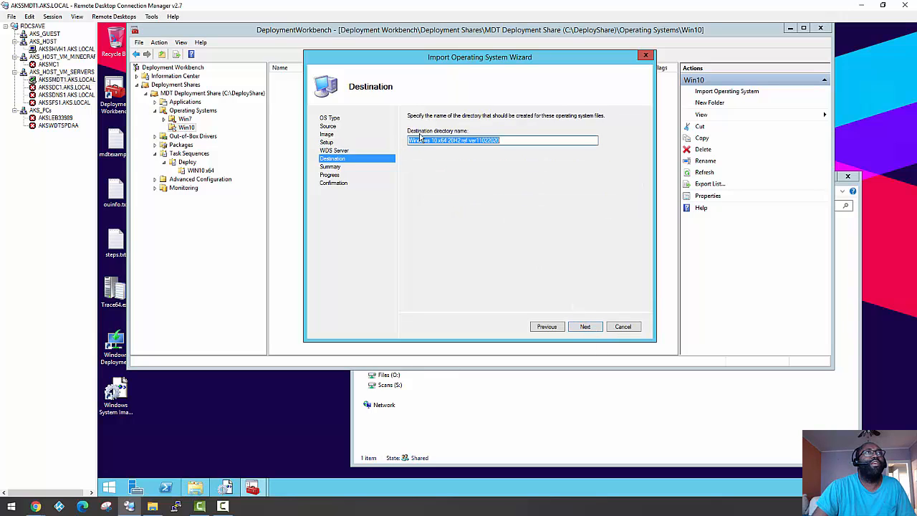
pyautogui.click(581, 326)
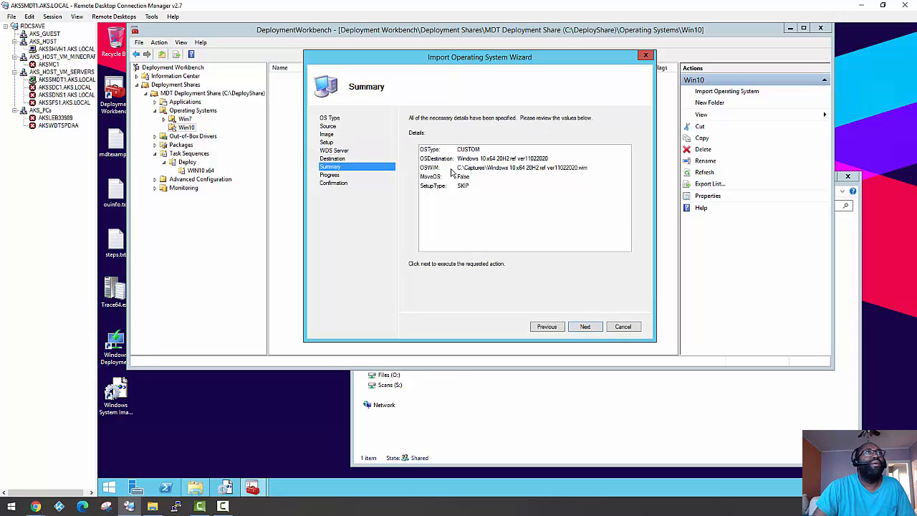
pyautogui.click(588, 328)
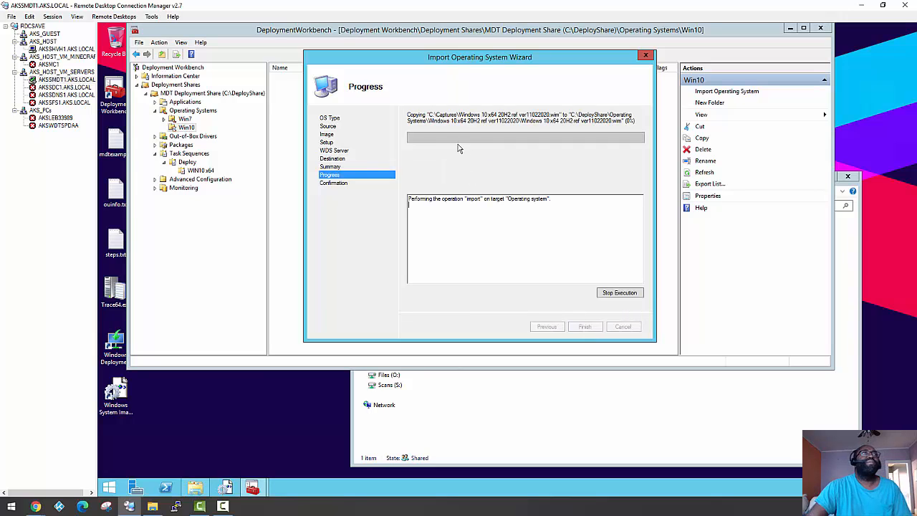
pyautogui.moveTo(409, 116); pyautogui.dragTo(425, 116)
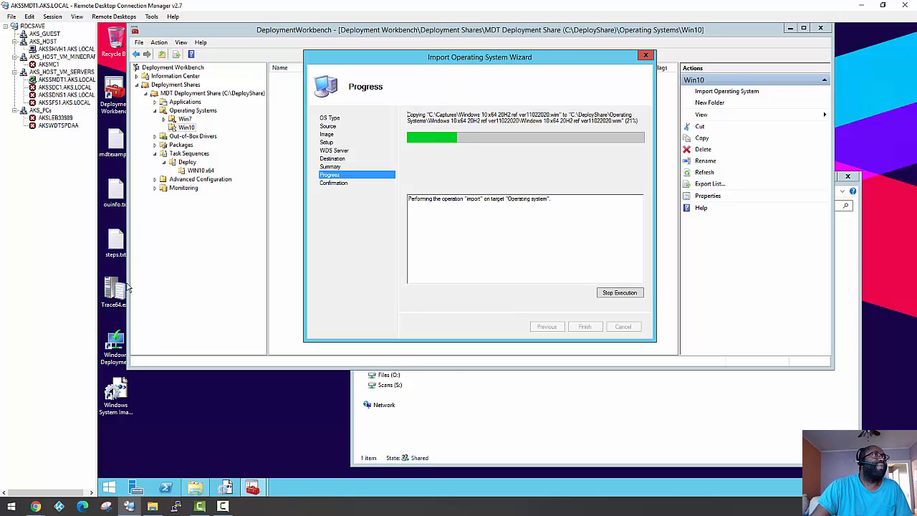
# Open steps.txt from the desktop and review the drive mapping and the Dism command's image file, capture directory and name arguments.
pyautogui.doubleClick(113, 245)
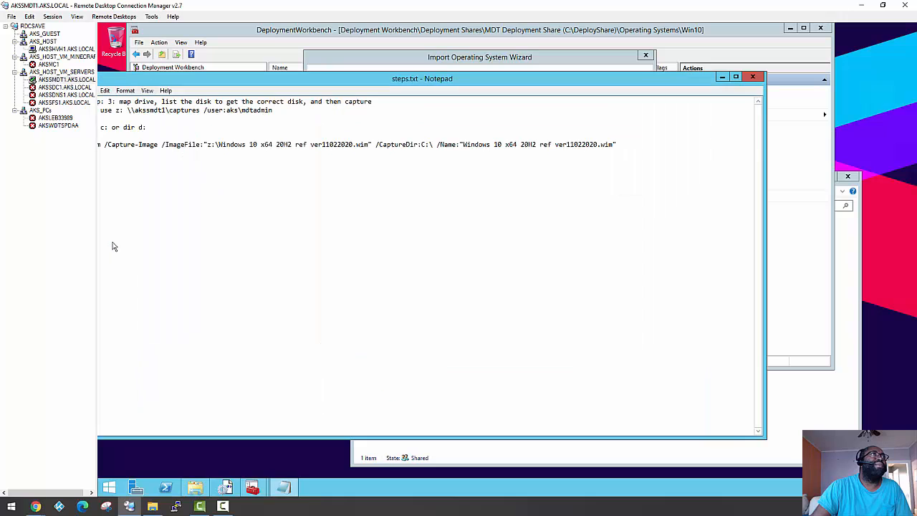
pyautogui.moveTo(290, 81); pyautogui.dragTo(348, 98)
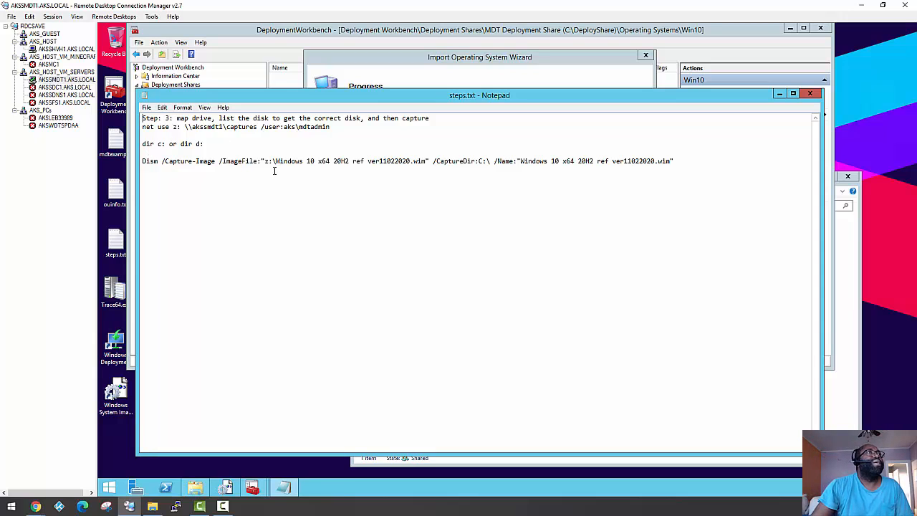
pyautogui.moveTo(275, 161); pyautogui.dragTo(296, 162)
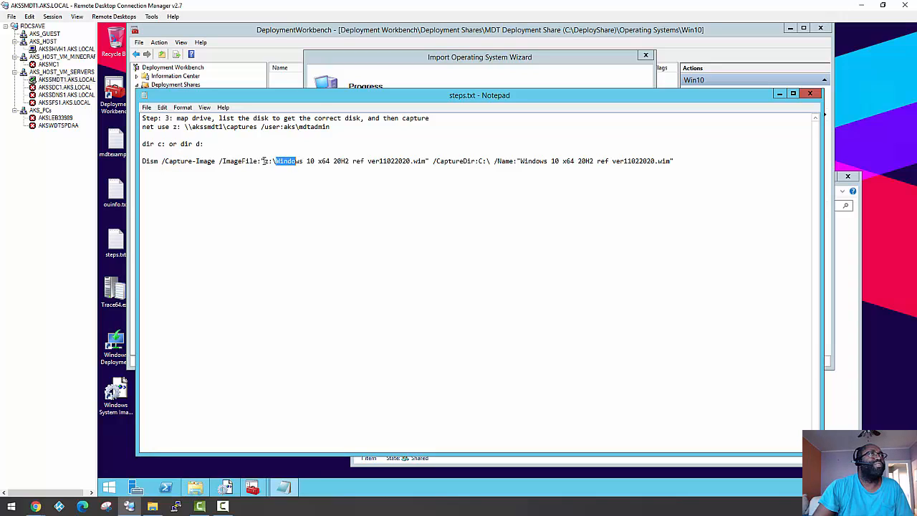
pyautogui.moveTo(263, 162); pyautogui.dragTo(278, 162)
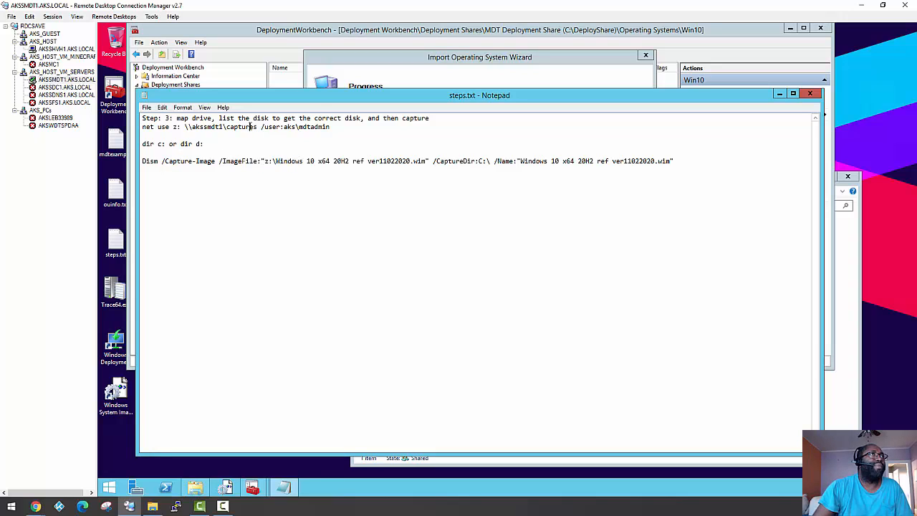
pyautogui.moveTo(249, 127); pyautogui.dragTo(172, 127)
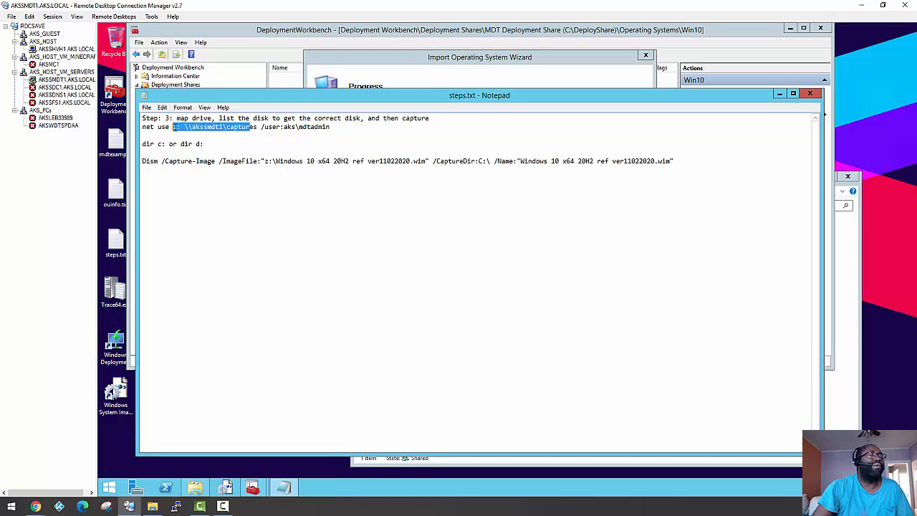
pyautogui.moveTo(264, 161); pyautogui.dragTo(278, 161)
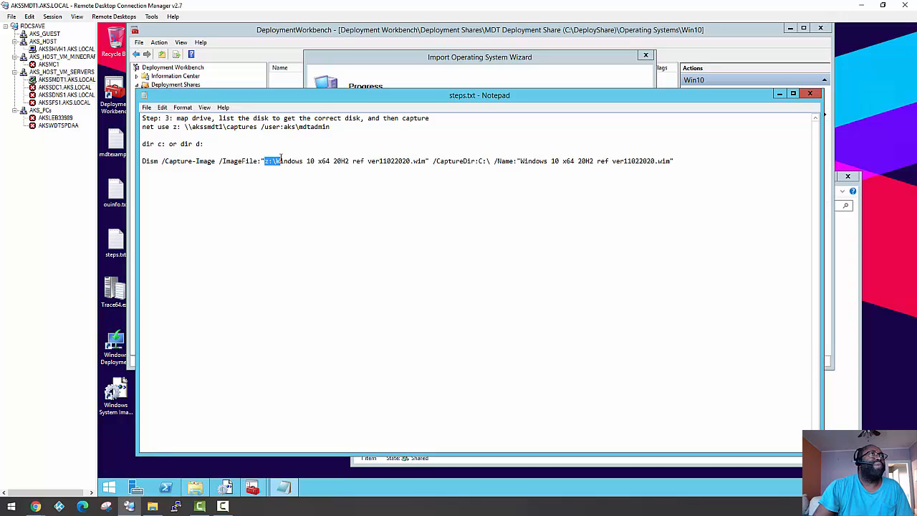
pyautogui.click(289, 161)
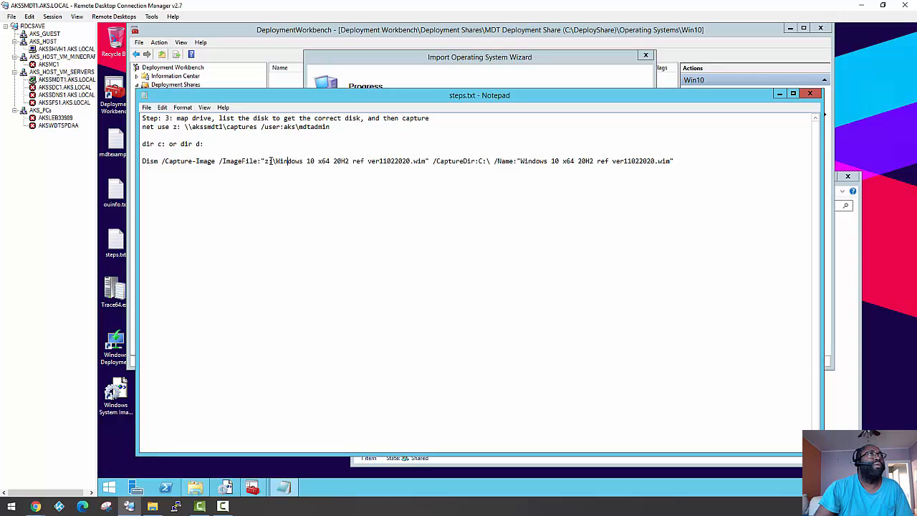
pyautogui.moveTo(264, 161); pyautogui.dragTo(482, 162)
pyautogui.click(434, 162)
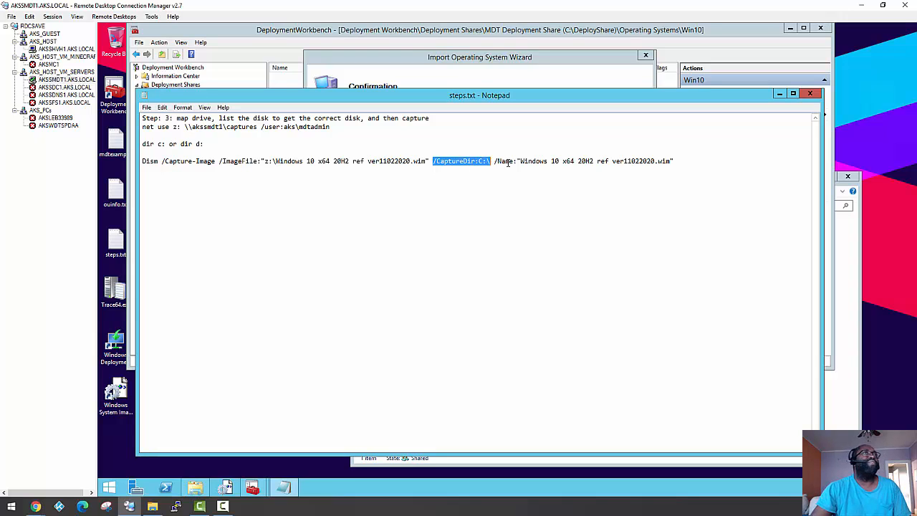
pyautogui.click(486, 161)
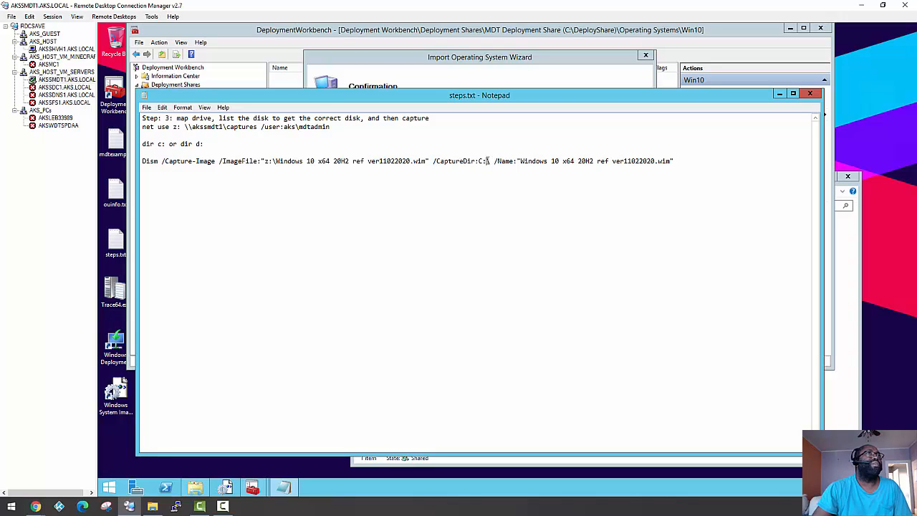
pyautogui.moveTo(486, 161); pyautogui.dragTo(671, 162)
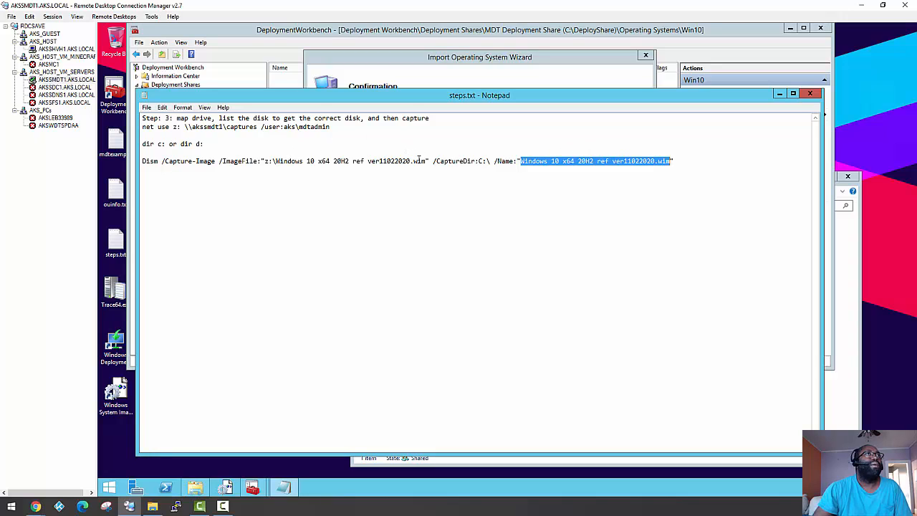
pyautogui.click(411, 161)
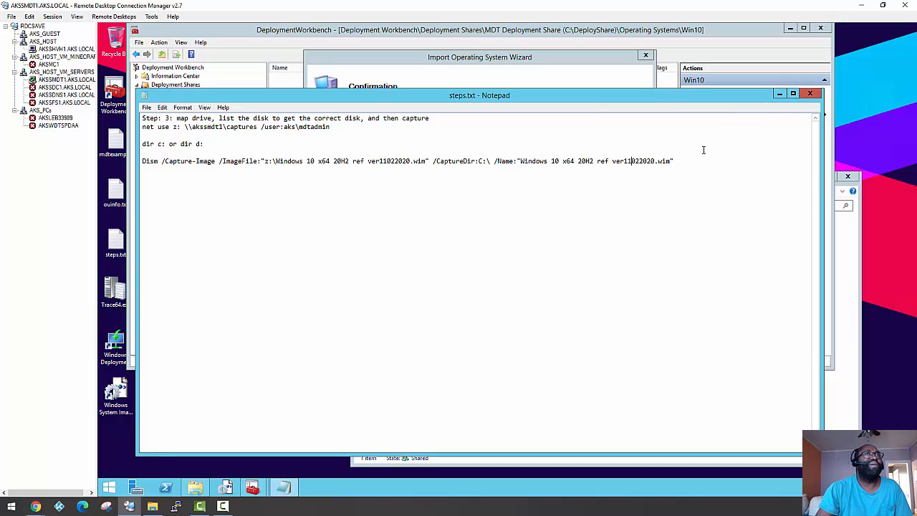
# Remove the .wim extension from the /Name value of the Dism command in steps.txt, then save and close the file.
pyautogui.moveTo(671, 161); pyautogui.dragTo(654, 162)
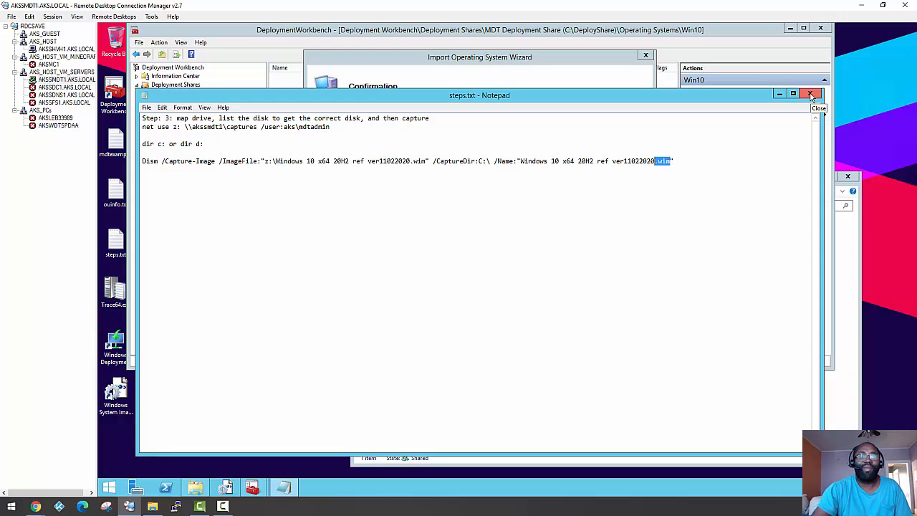
pyautogui.press('Delete')
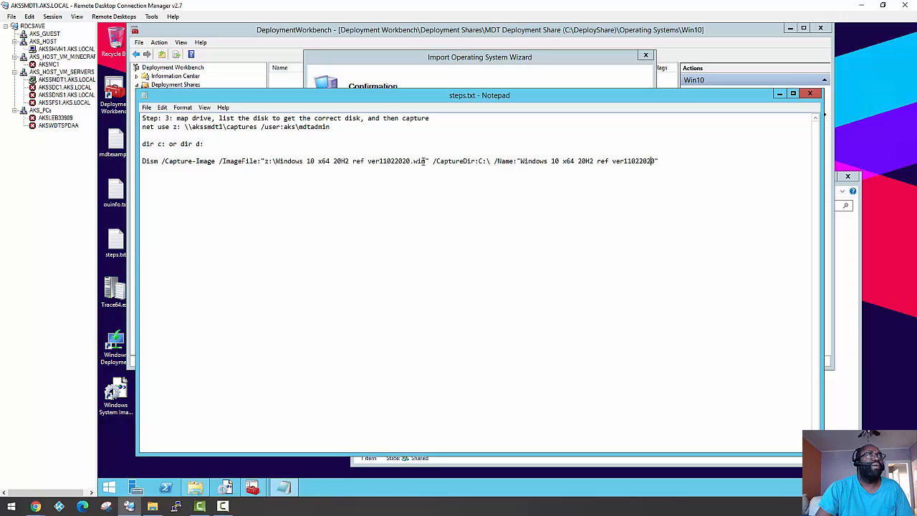
pyautogui.moveTo(425, 161)
pyautogui.mouseDown()
pyautogui.moveTo(375, 161)
pyautogui.moveTo(410, 161)
pyautogui.mouseUp()
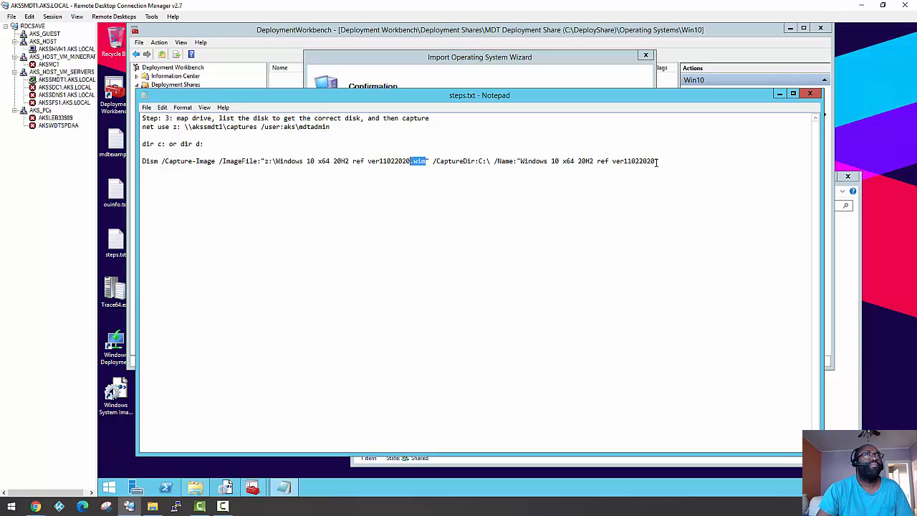
pyautogui.moveTo(656, 162); pyautogui.dragTo(522, 162)
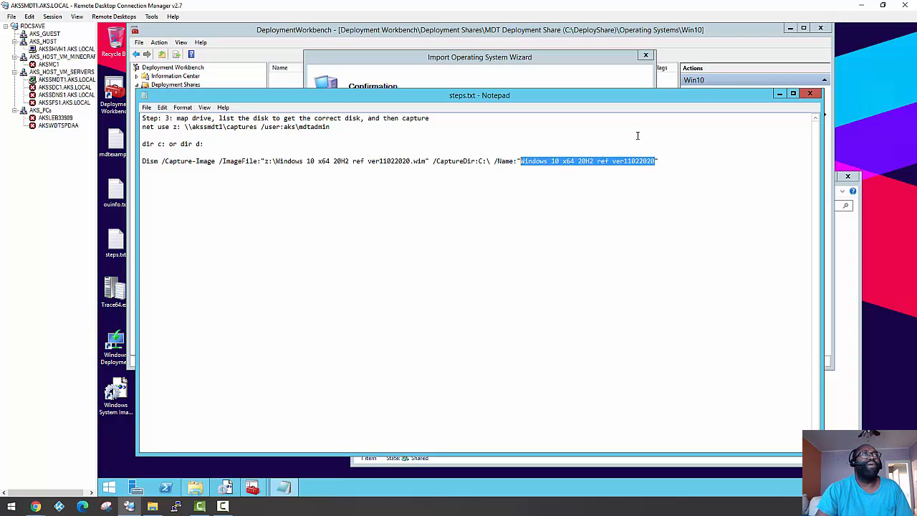
pyautogui.click(809, 93)
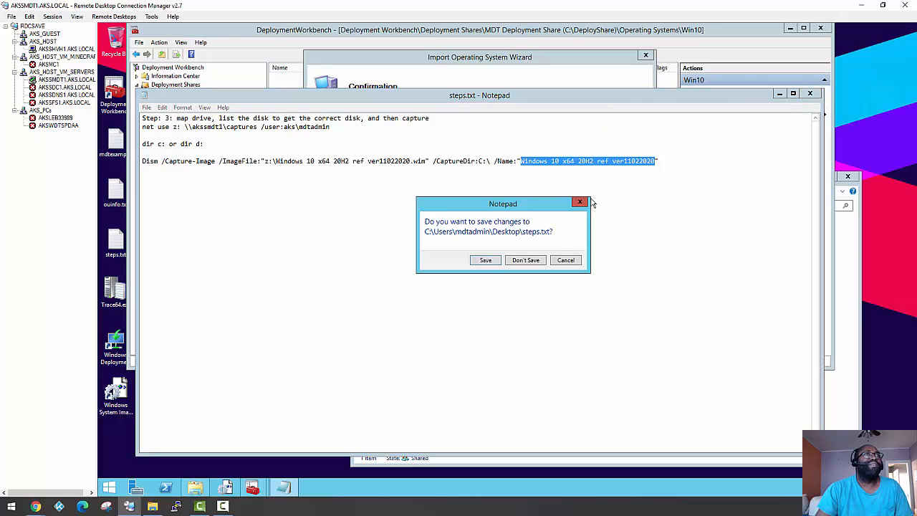
pyautogui.click(483, 262)
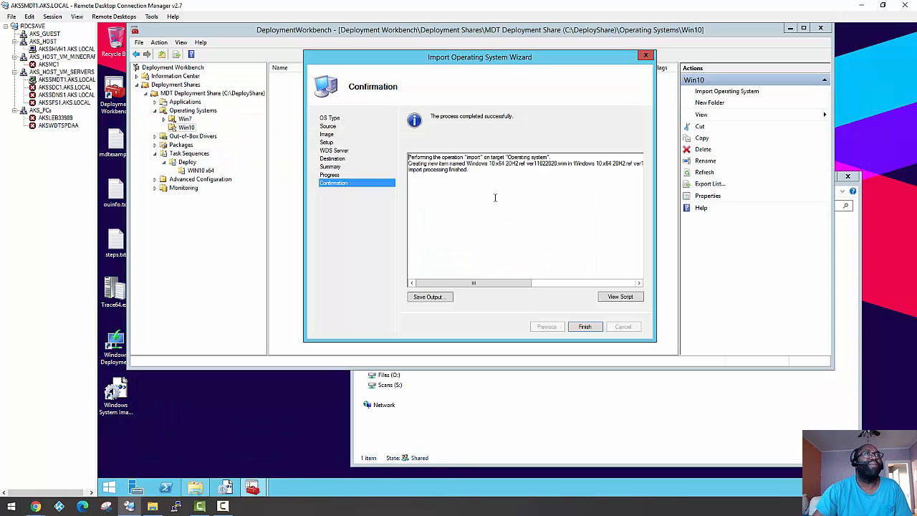
# Finish the Import Operating System Wizard and check the contents of the Win7 and Win10 folders.
pyautogui.click(586, 326)
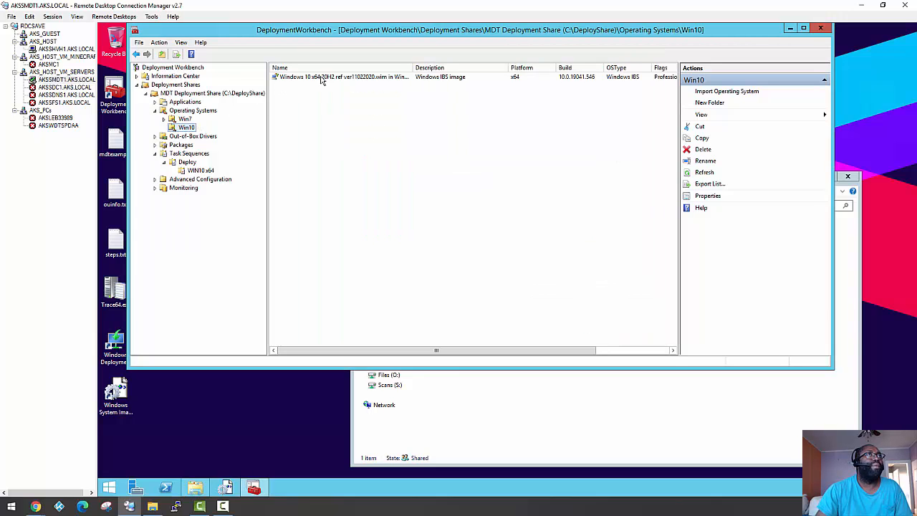
pyautogui.click(185, 119)
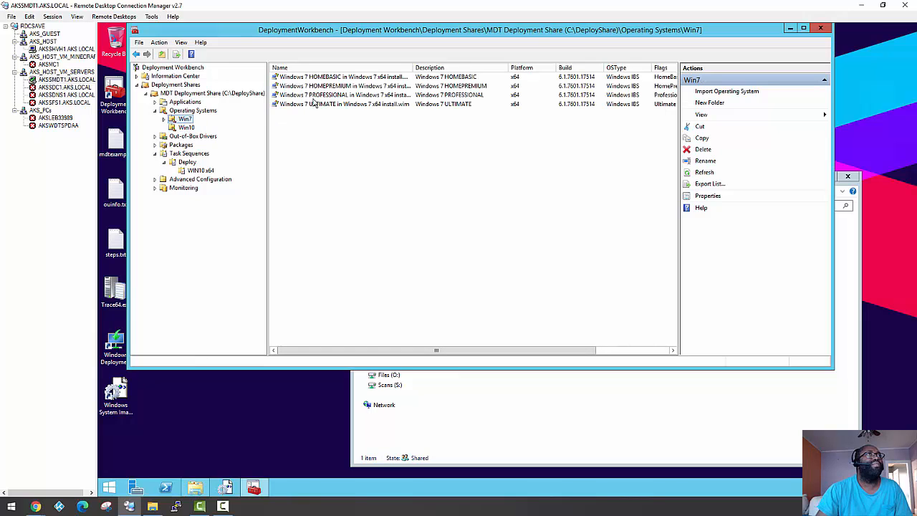
pyautogui.click(185, 127)
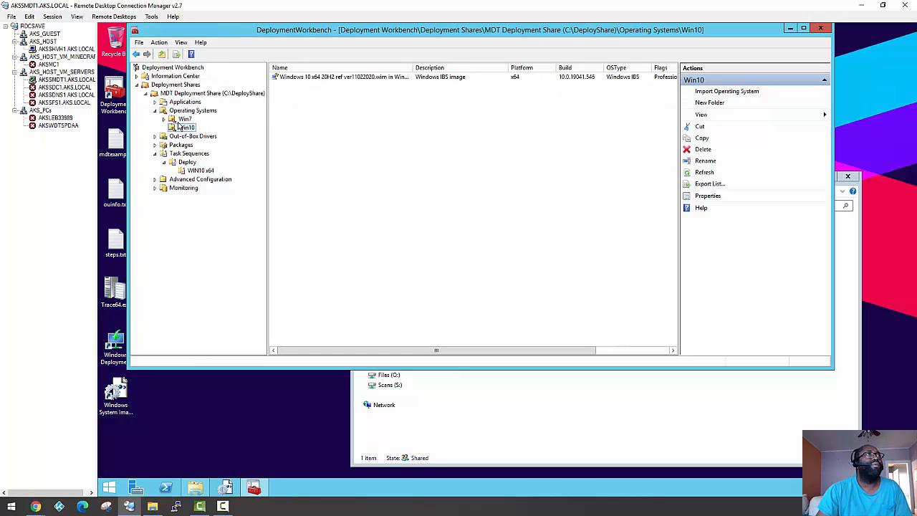
pyautogui.click(185, 119)
pyautogui.click(185, 127)
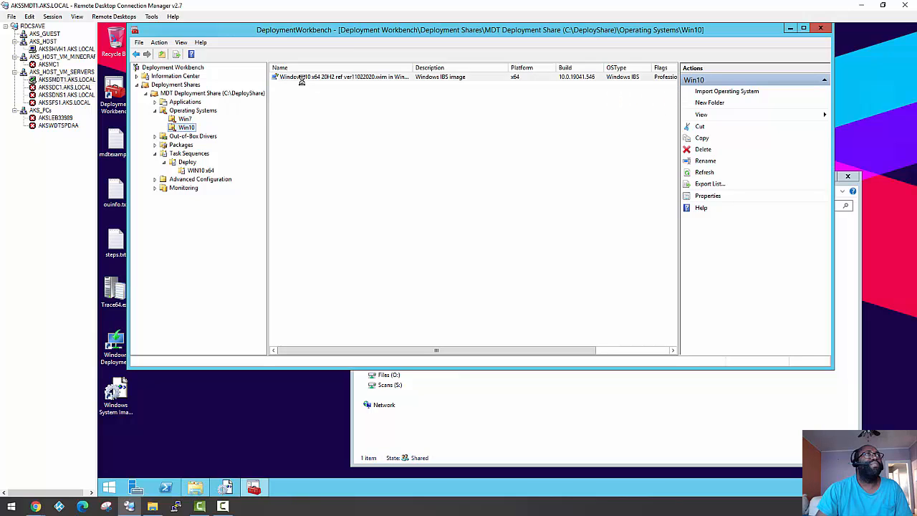
# Rename the imported operating system in the Win10 folder to Windows 10 x64 20H2 ref ver11022020.wim.
pyautogui.click(303, 78)
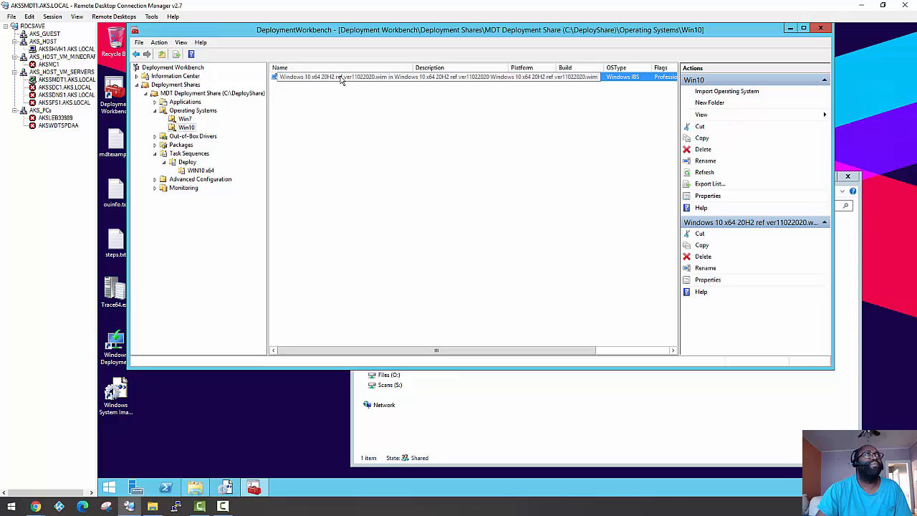
pyautogui.click(346, 80)
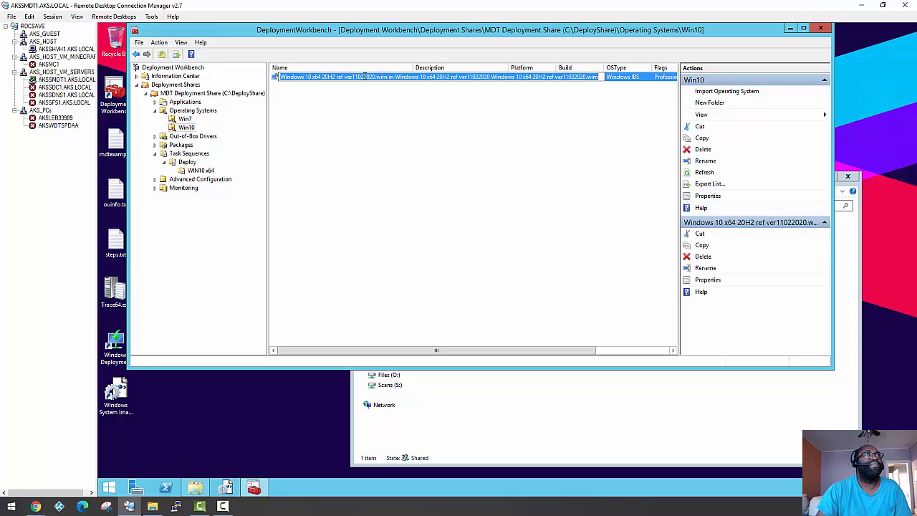
pyautogui.click(388, 76)
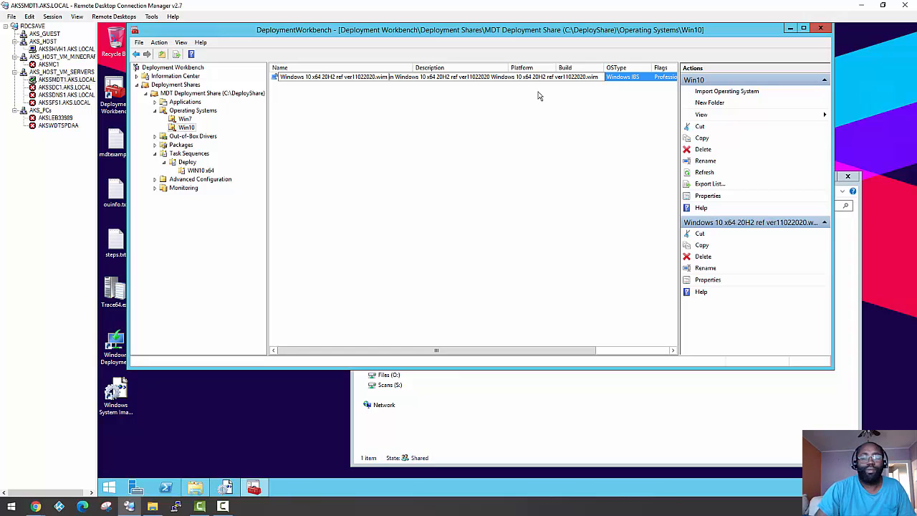
pyautogui.press('Delete')
pyautogui.press('Delete')
pyautogui.press('Delete')
pyautogui.press('Delete')
pyautogui.press('Delete')
pyautogui.press('Delete')
pyautogui.press('Delete')
pyautogui.press('Delete')
pyautogui.press('Delete')
pyautogui.press('Delete')
pyautogui.press('Delete')
pyautogui.press('Delete')
pyautogui.press('Delete')
pyautogui.press('Delete')
pyautogui.press('Delete')
pyautogui.press('Delete')
pyautogui.press('Delete')
pyautogui.press('Delete')
pyautogui.press('Delete')
pyautogui.press('Delete')
pyautogui.press('Delete')
pyautogui.press('Delete')
pyautogui.press('Delete')
pyautogui.press('Delete')
pyautogui.press('Delete')
pyautogui.press('Delete')
pyautogui.press('Delete')
pyautogui.press('Delete')
pyautogui.press('Delete')
pyautogui.press('Delete')
pyautogui.press('Delete')
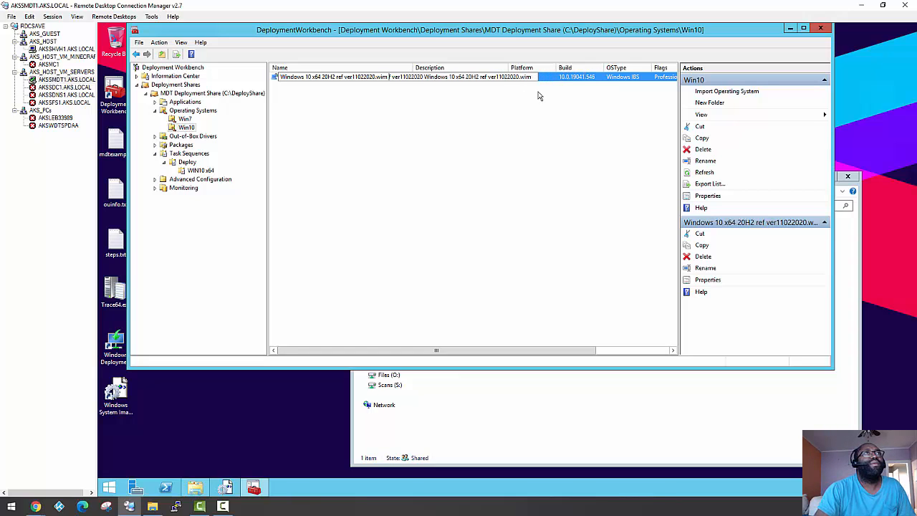
pyautogui.press('Delete')
pyautogui.press('Delete')
pyautogui.press('Delete')
pyautogui.press('Delete')
pyautogui.press('Delete')
pyautogui.press('Delete')
pyautogui.press('Delete')
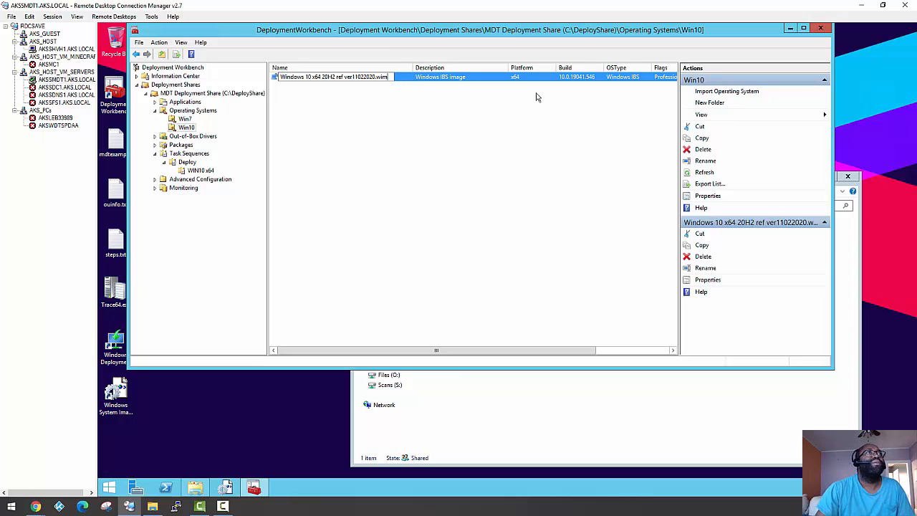
pyautogui.press('Return')
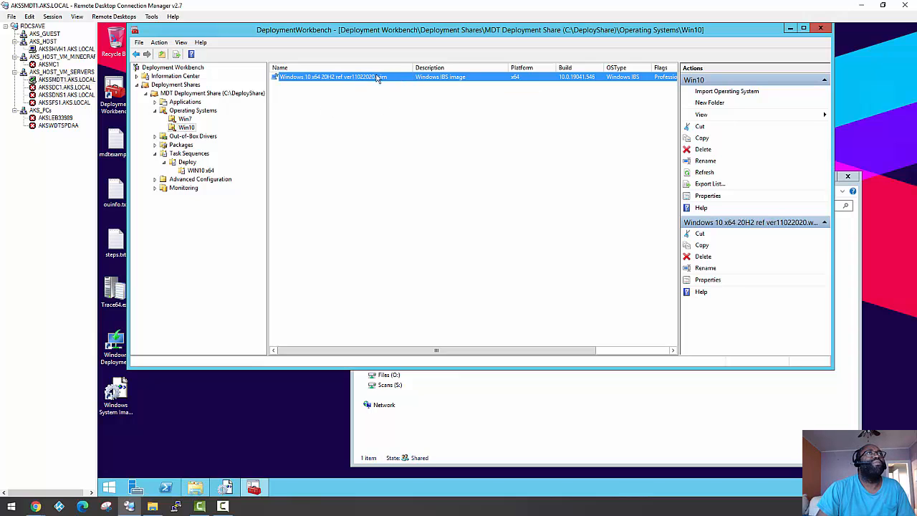
pyautogui.click(326, 115)
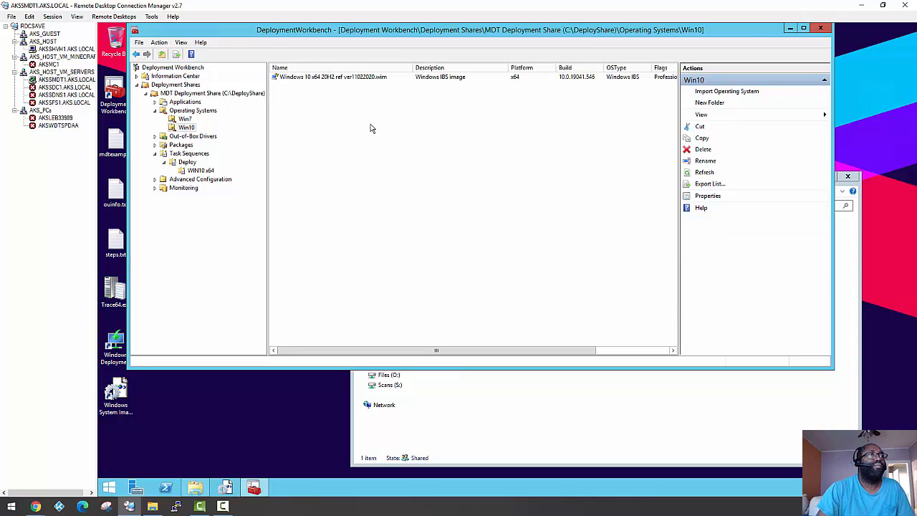
# Check the files in C:\DeployShare\Operating Systems\Windows 10 x64 20H2 ref ver11022020, then close the folder window.
pyautogui.click(585, 430)
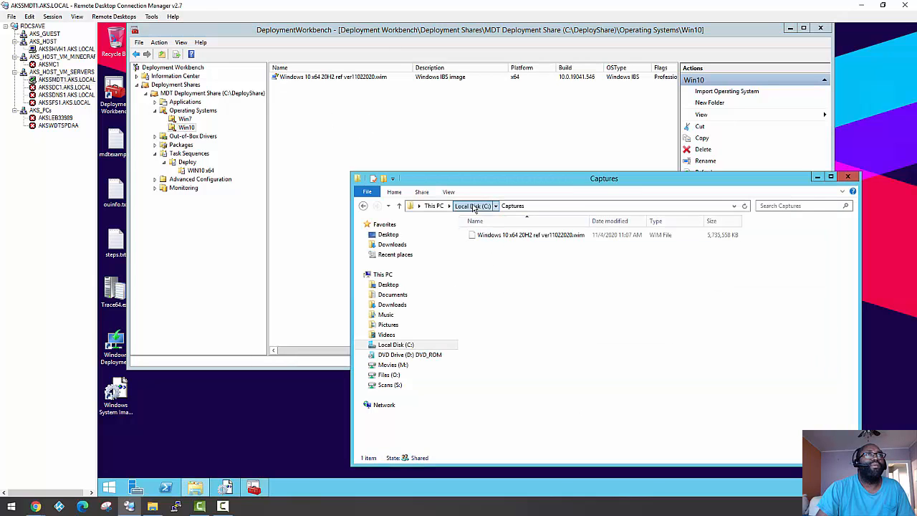
pyautogui.click(472, 206)
pyautogui.doubleClick(501, 246)
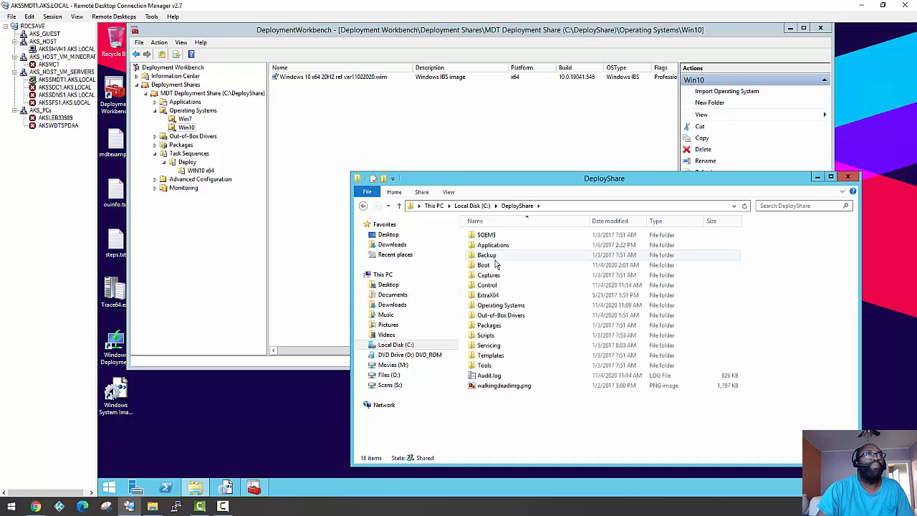
pyautogui.click(491, 308)
pyautogui.doubleClick(492, 308)
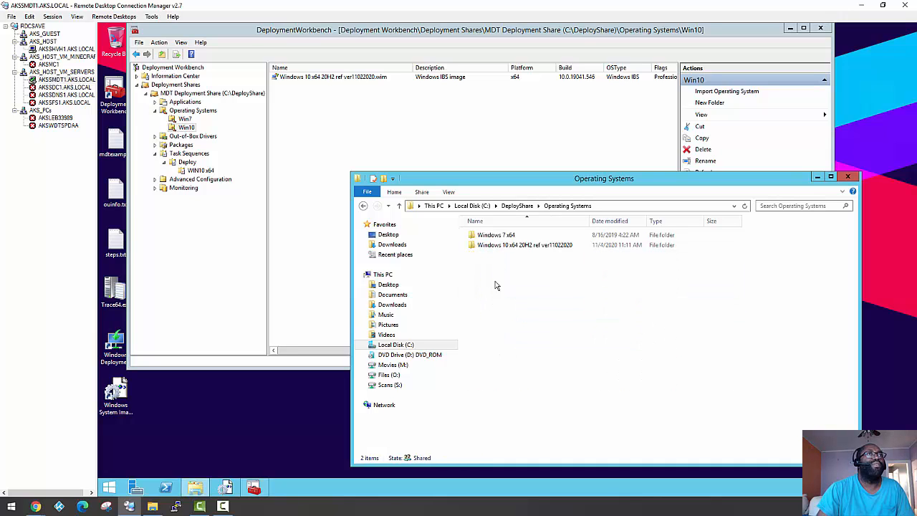
pyautogui.doubleClick(512, 246)
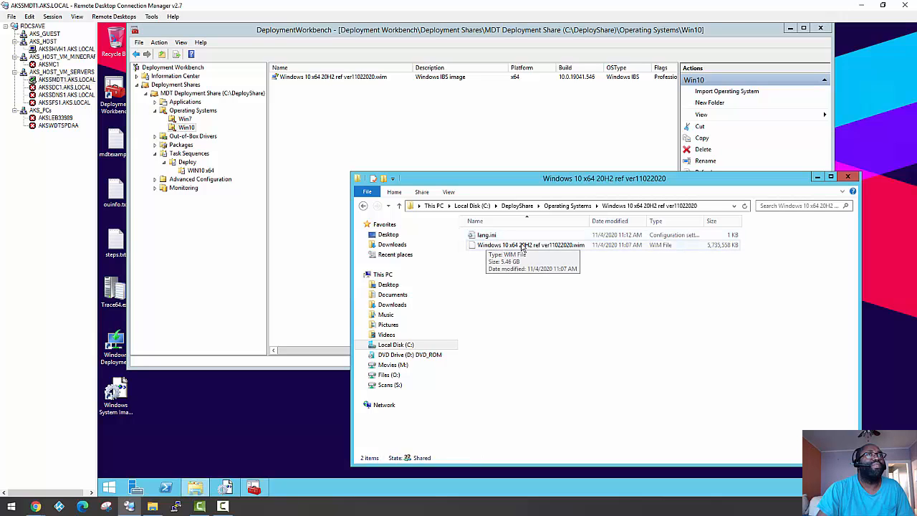
pyautogui.click(847, 178)
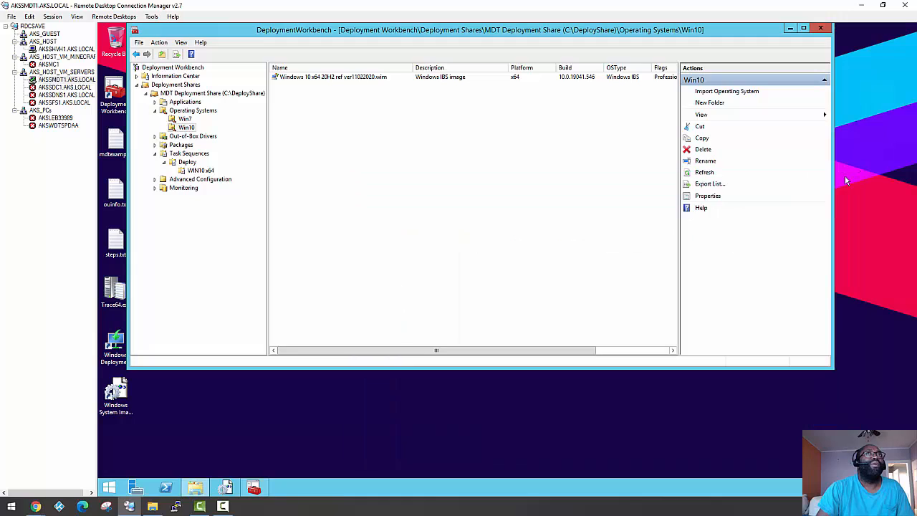
# Close Deployment Workbench and run Windows System Image Manager as administrator, declining to browse to another Windows image.
pyautogui.click(824, 28)
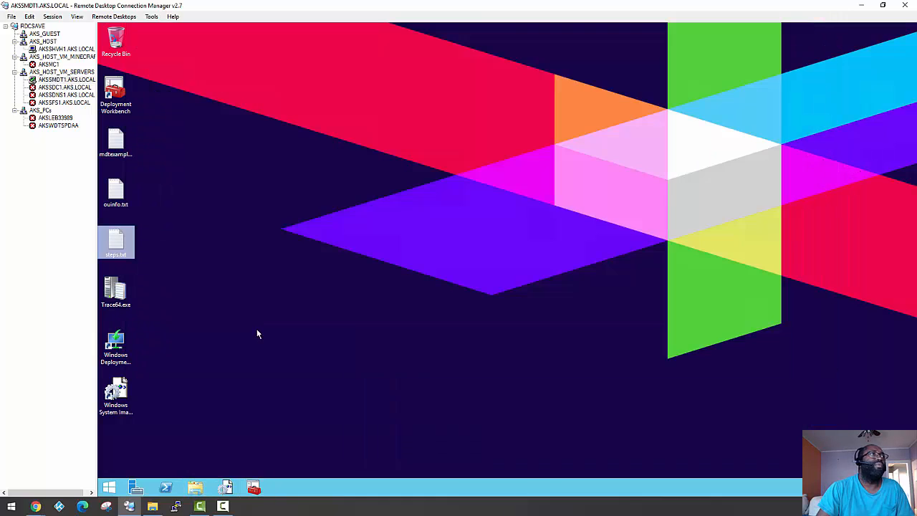
pyautogui.rightClick(114, 387)
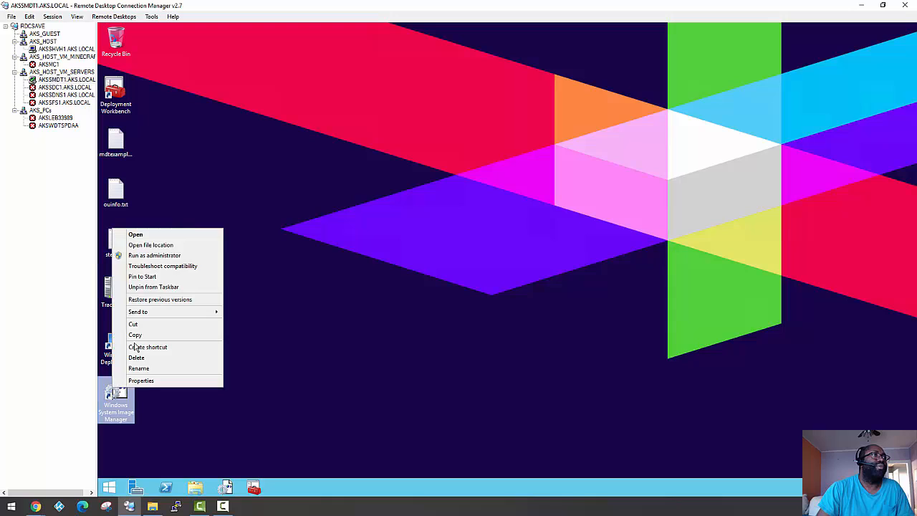
pyautogui.click(143, 256)
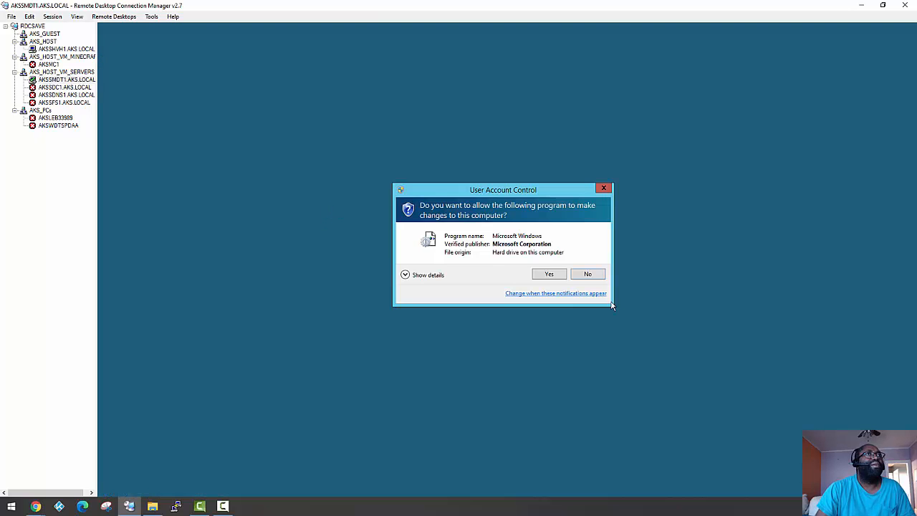
pyautogui.click(547, 275)
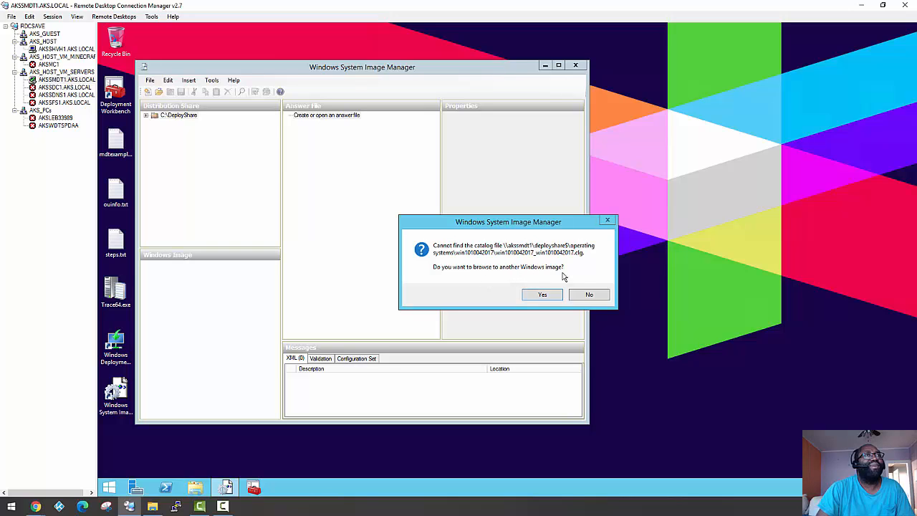
pyautogui.click(587, 295)
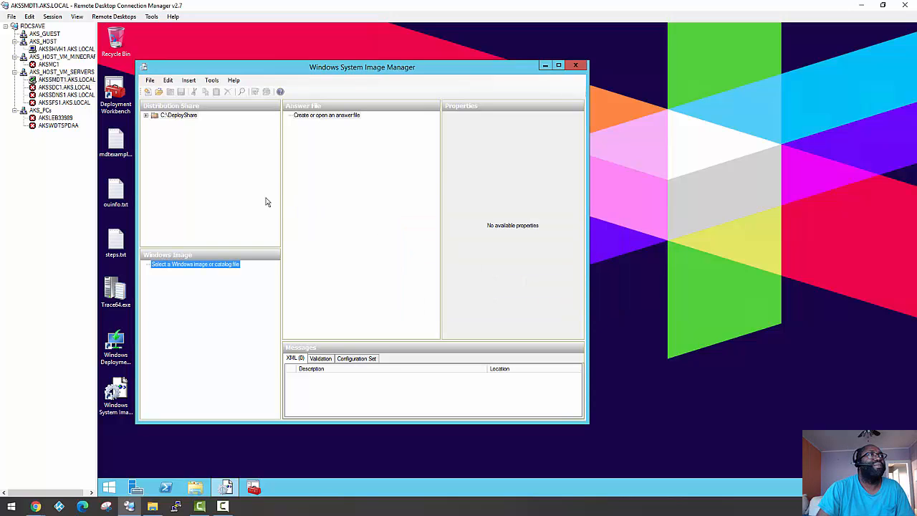
# Start selecting a Windows image and browse to C:\DeployShare\Operating Systems.
pyautogui.click(145, 116)
pyautogui.rightClick(174, 264)
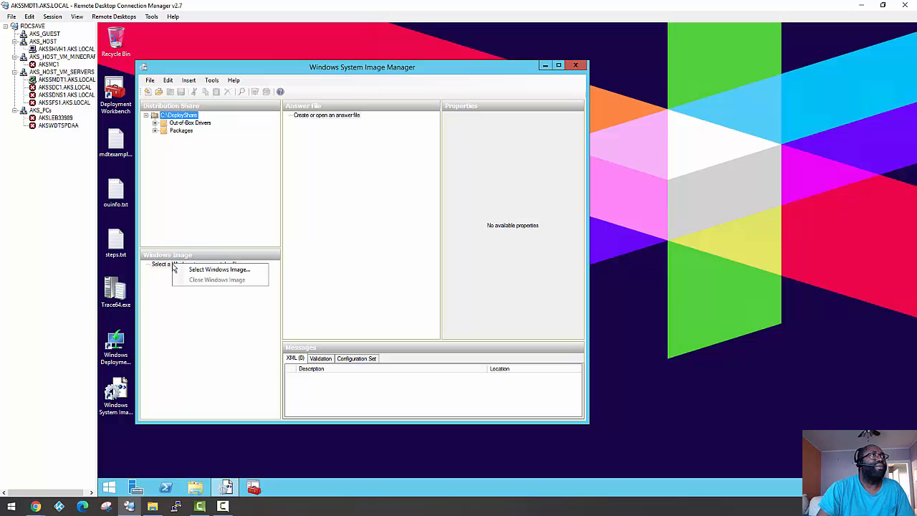
pyautogui.click(218, 269)
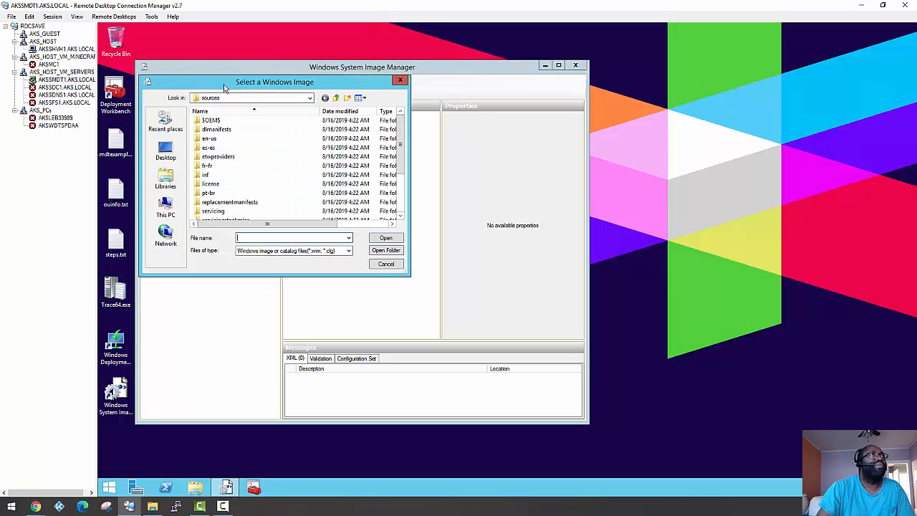
pyautogui.click(226, 98)
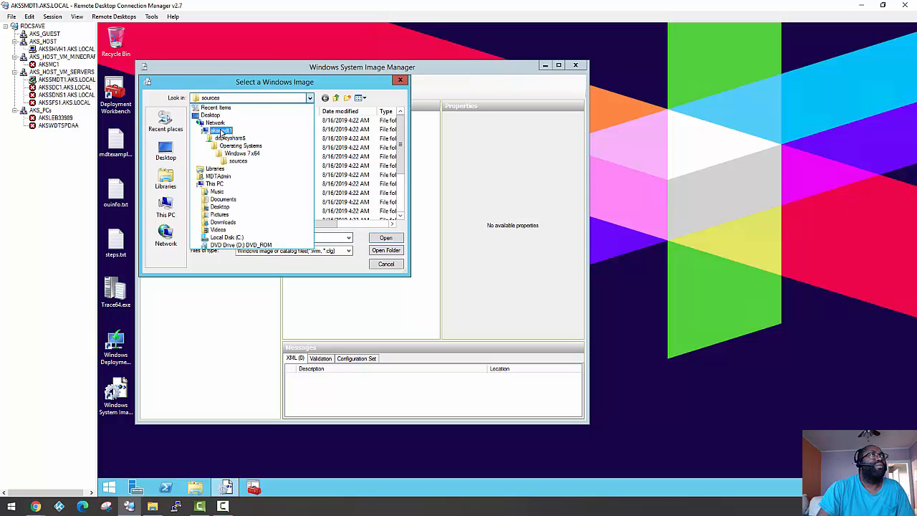
pyautogui.click(214, 184)
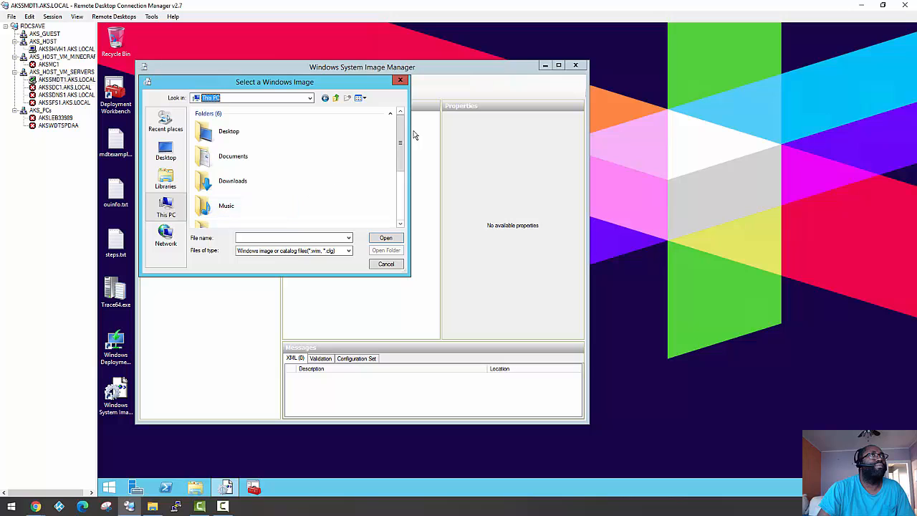
pyautogui.moveTo(400, 149); pyautogui.dragTo(401, 210)
pyautogui.click(219, 191)
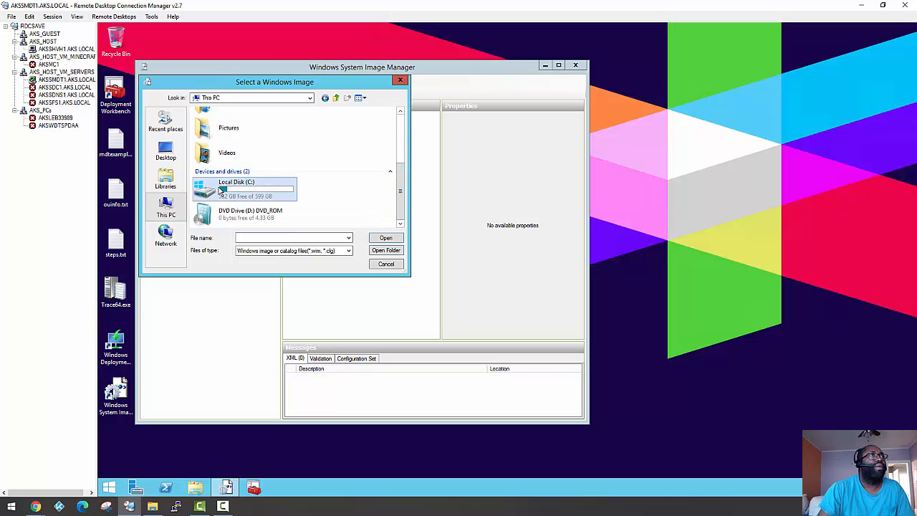
pyautogui.doubleClick(219, 208)
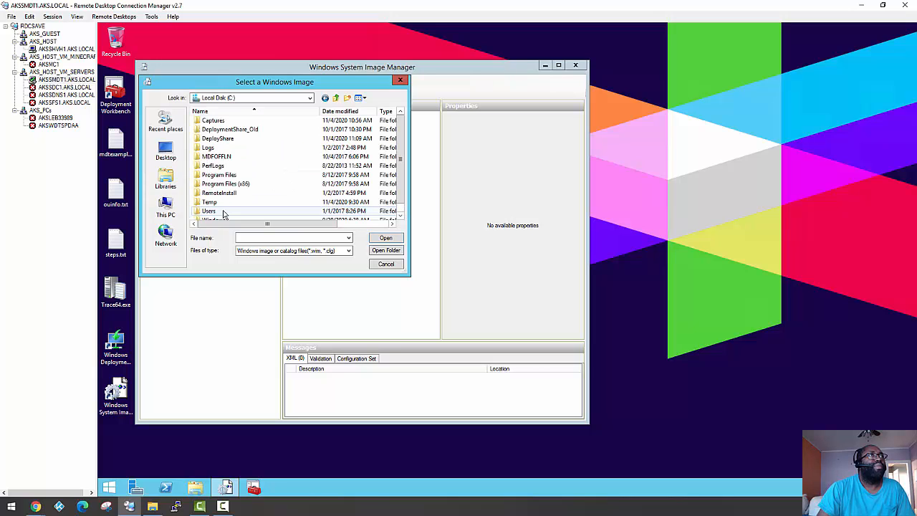
pyautogui.doubleClick(217, 139)
pyautogui.doubleClick(209, 183)
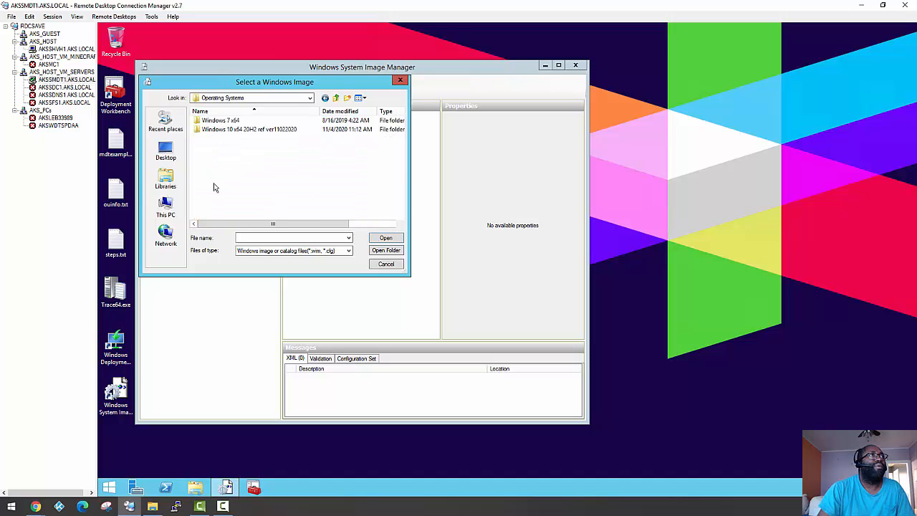
# Open Windows 10 x64 20H2 ref ver11022020.wim from its folder and create a catalog file for it.
pyautogui.doubleClick(219, 129)
pyautogui.click(218, 121)
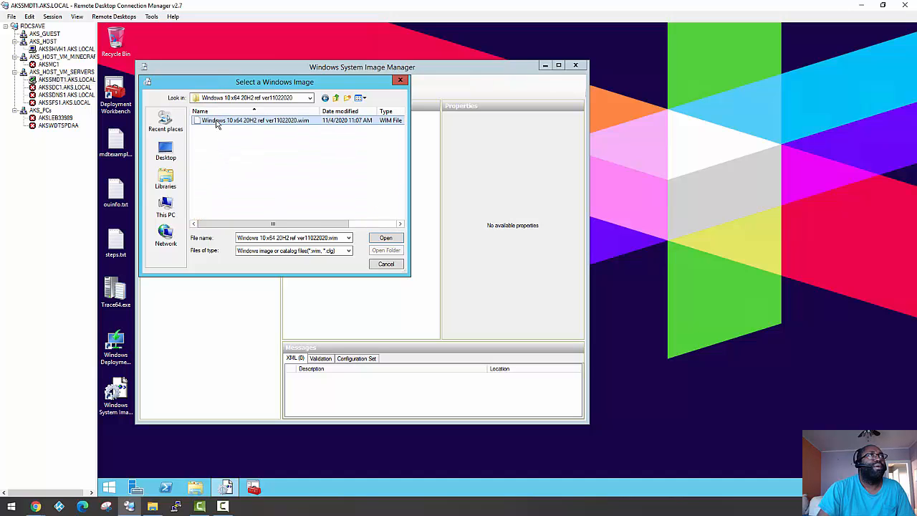
pyautogui.click(385, 238)
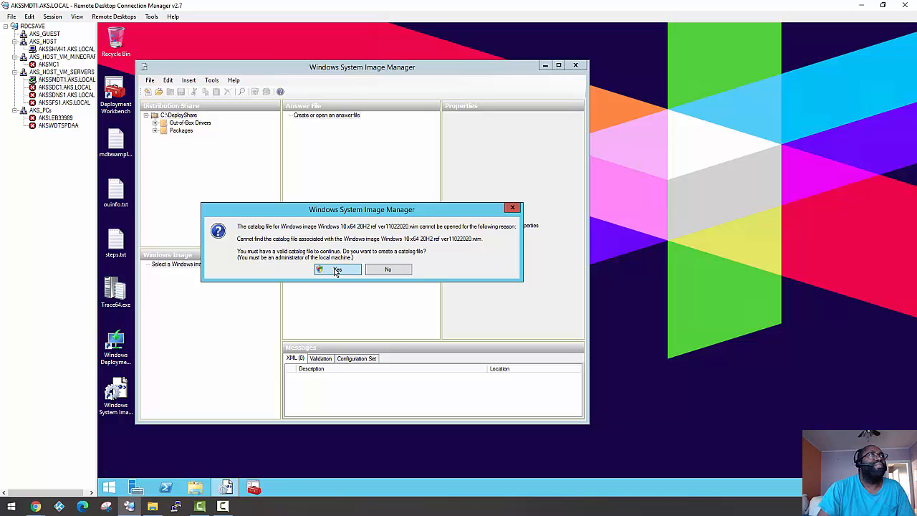
pyautogui.click(336, 271)
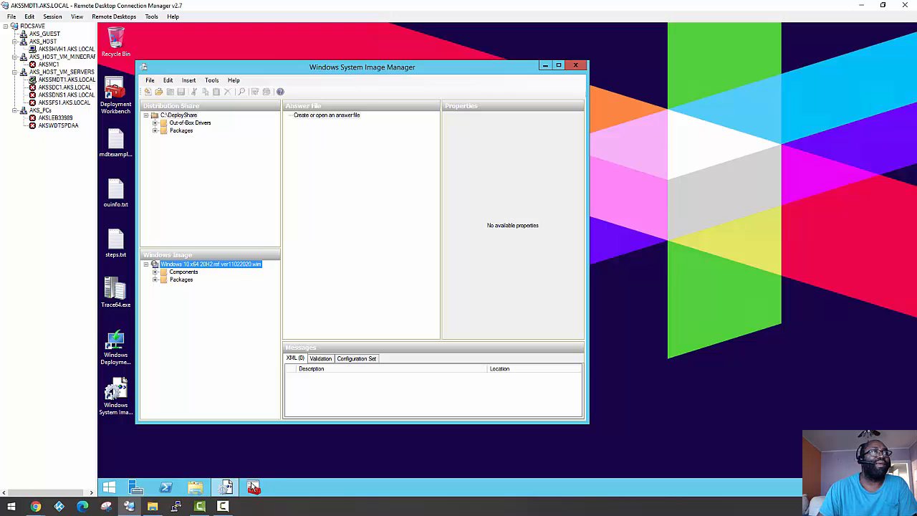
# Check the catalog file's full name in C:\DeployShare\Operating Systems\Windows 10 x64 20H2 ref ver11022020, then close the folder window.
pyautogui.click(194, 488)
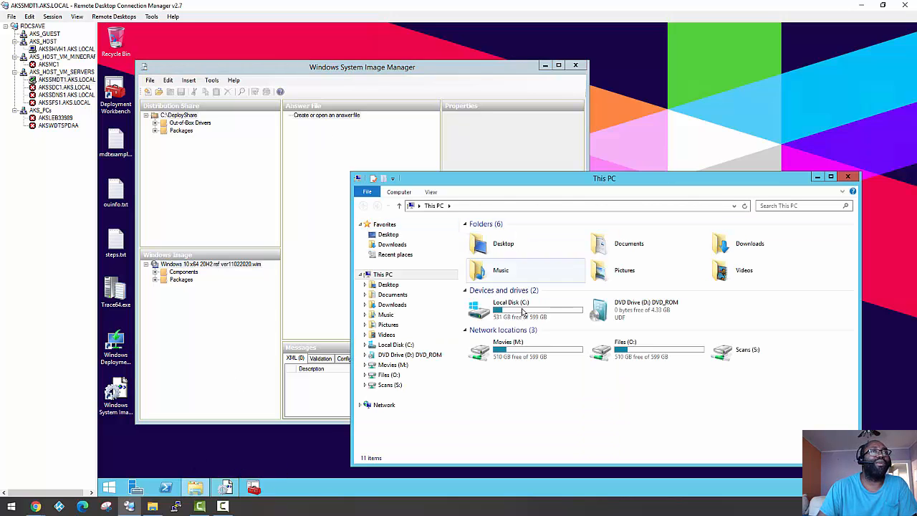
pyautogui.doubleClick(501, 312)
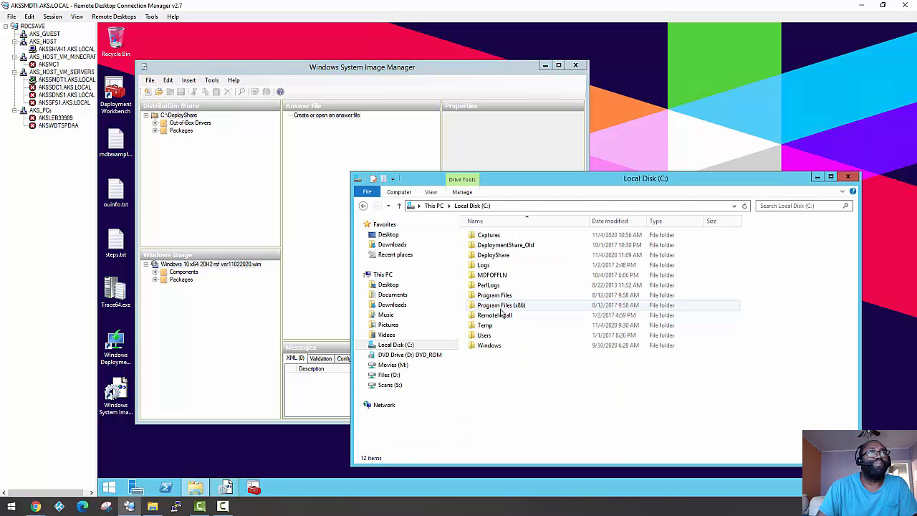
pyautogui.doubleClick(495, 255)
pyautogui.doubleClick(502, 304)
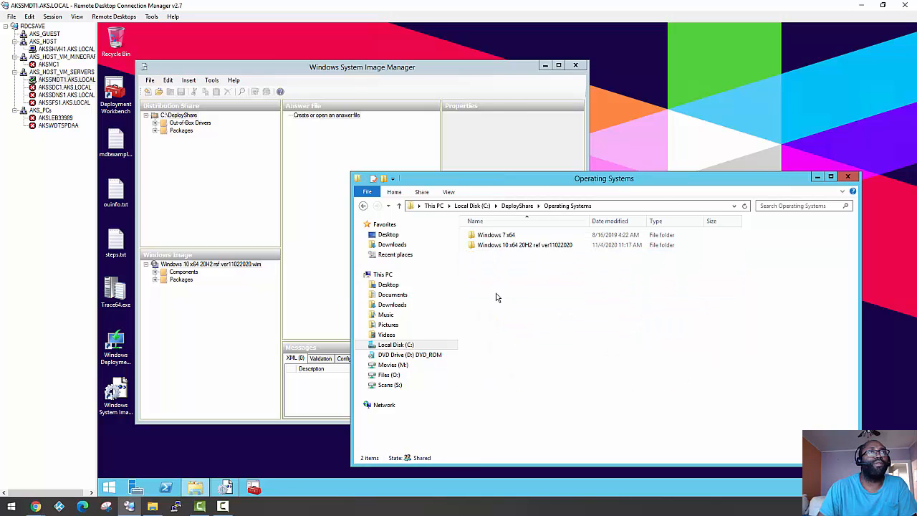
pyautogui.doubleClick(494, 246)
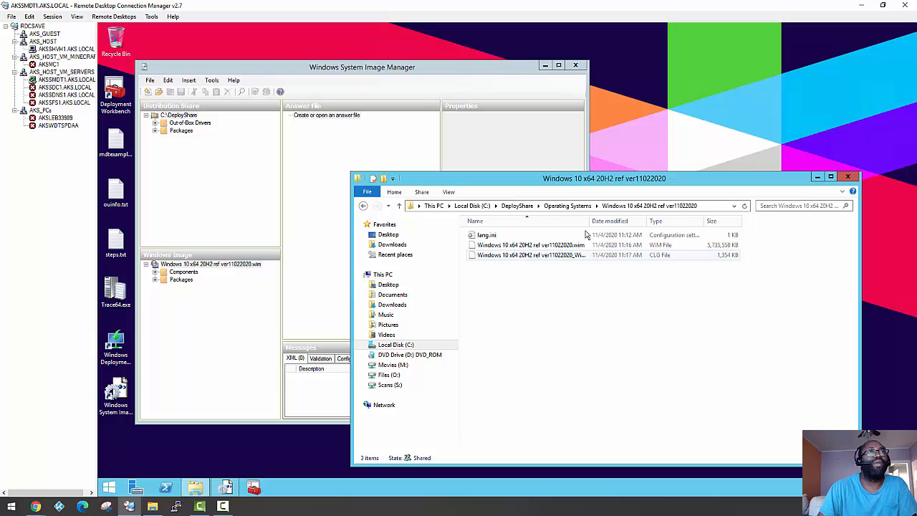
pyautogui.moveTo(586, 221); pyautogui.dragTo(758, 221)
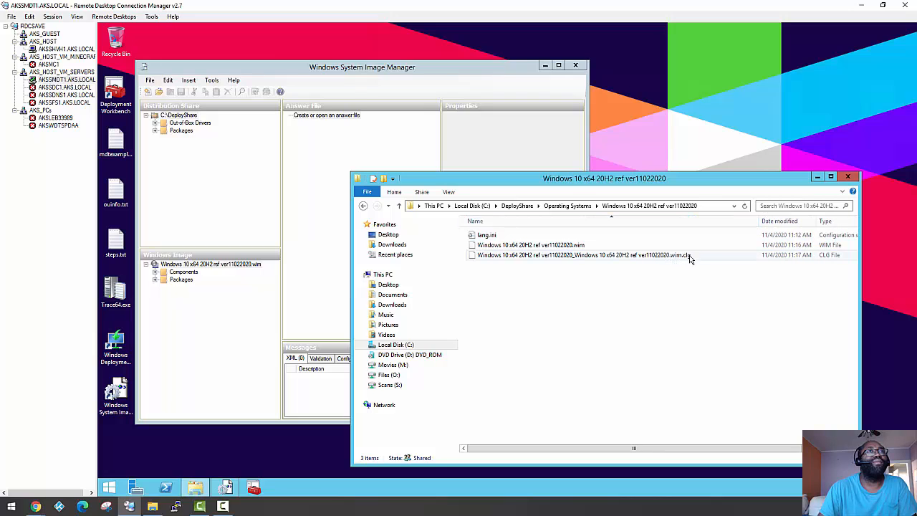
pyautogui.click(849, 177)
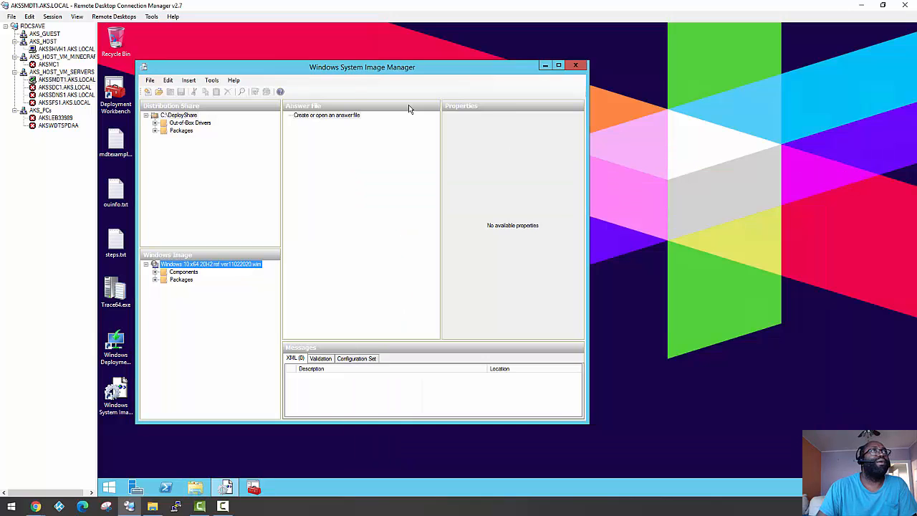
# Close Windows System Image Manager and run Deployment Workbench as administrator, allowing it to make changes.
pyautogui.click(575, 65)
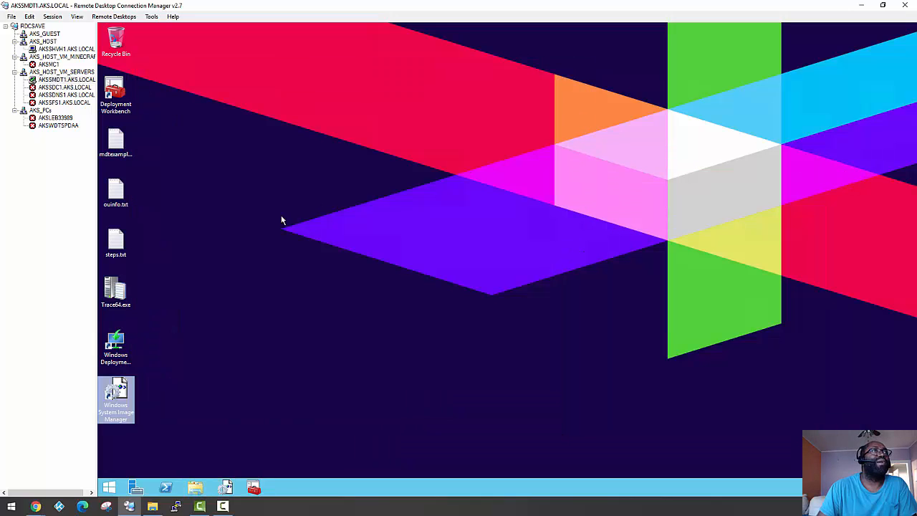
pyautogui.rightClick(116, 95)
pyautogui.click(156, 134)
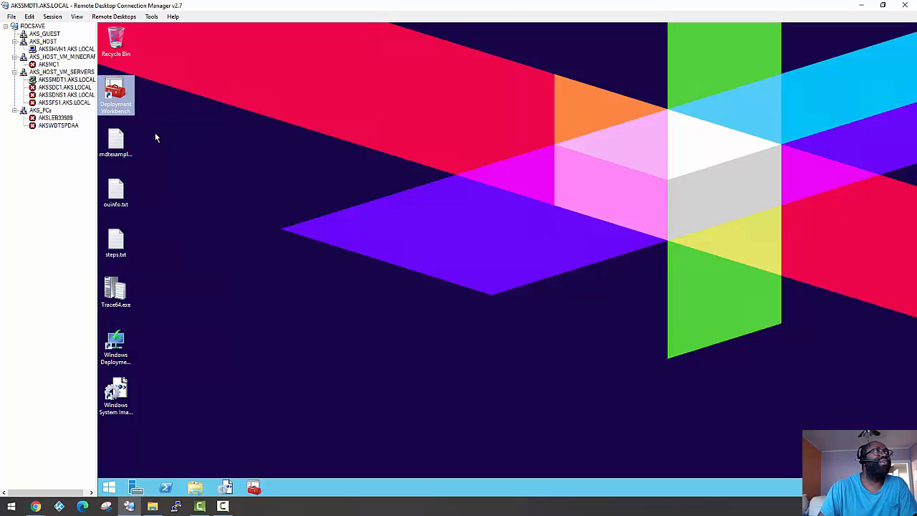
pyautogui.click(545, 269)
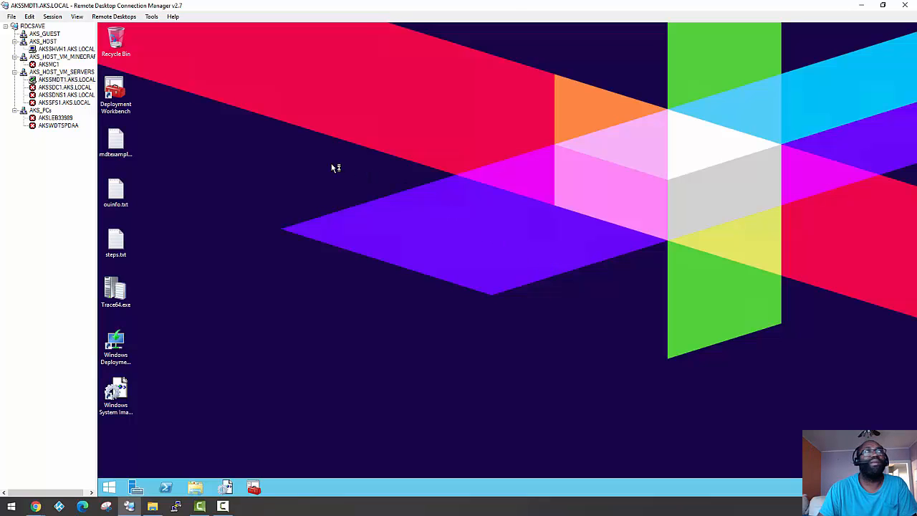